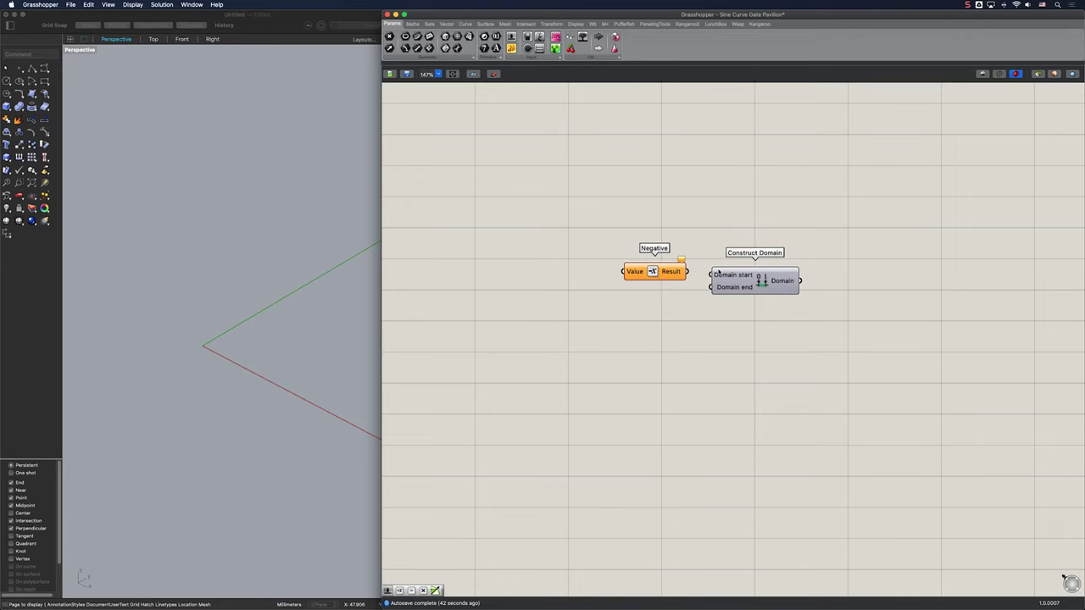
# Connect the Negative result to the Construct Domain start and add a Multiplication component ahead of Negative.
pyautogui.moveTo(694, 277); pyautogui.dragTo(696, 276)
pyautogui.moveTo(669, 274); pyautogui.dragTo(666, 277)
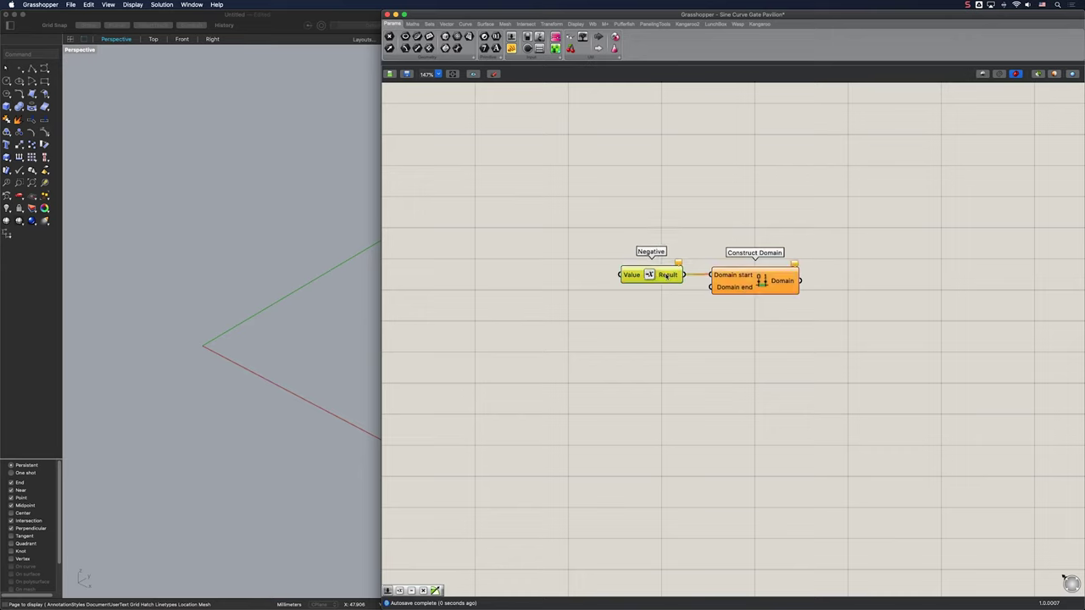
pyautogui.doubleClick(521, 266)
pyautogui.write('*')
pyautogui.press('Return')
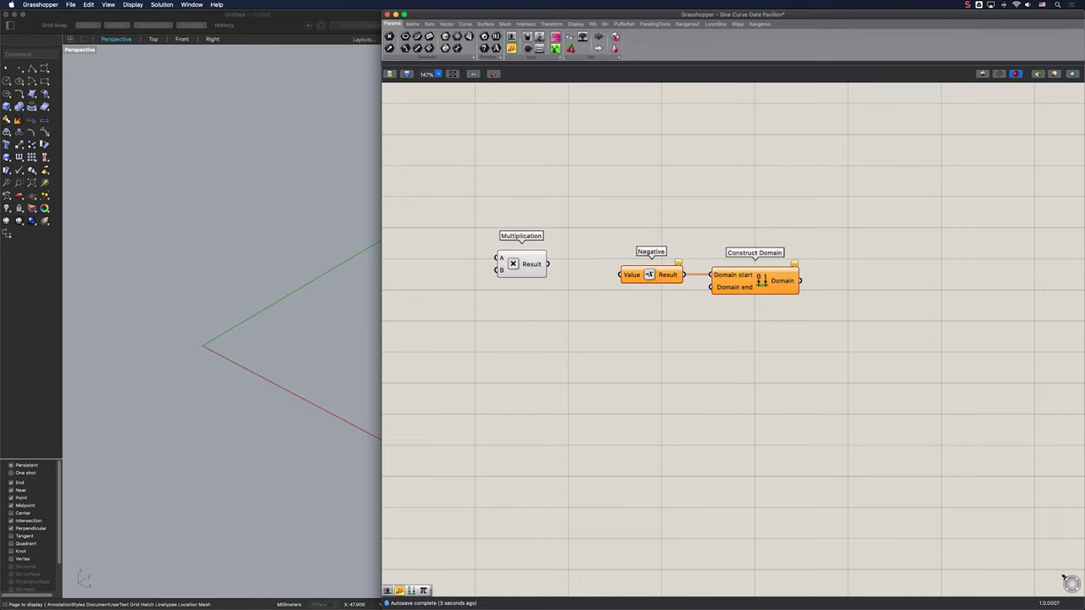
pyautogui.moveTo(523, 264); pyautogui.dragTo(548, 261)
# Add a Pi component and connect its output to input A of the Multiplication.
pyautogui.doubleClick(498, 271)
pyautogui.write('pi')
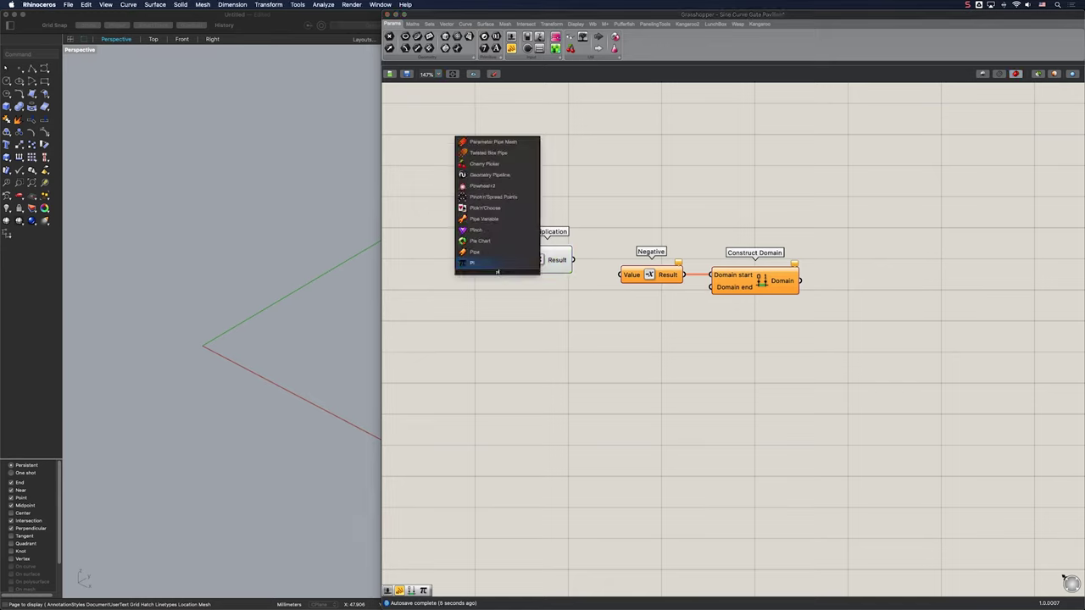
pyautogui.press('Return')
pyautogui.moveTo(502, 275); pyautogui.dragTo(477, 257)
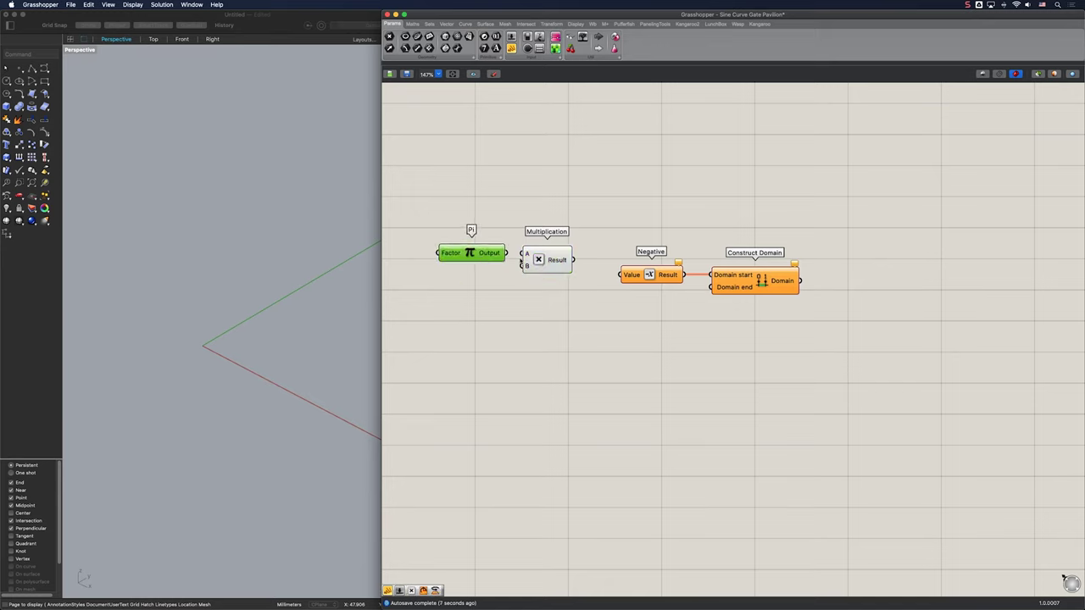
pyautogui.moveTo(543, 261); pyautogui.dragTo(548, 260)
# Add a 0.5 number slider for the Multiplication's input B and feed the product into the Negative component.
pyautogui.doubleClick(501, 280)
pyautogui.write('0..5')
pyautogui.press('Return')
pyautogui.moveTo(550, 283); pyautogui.dragTo(501, 286)
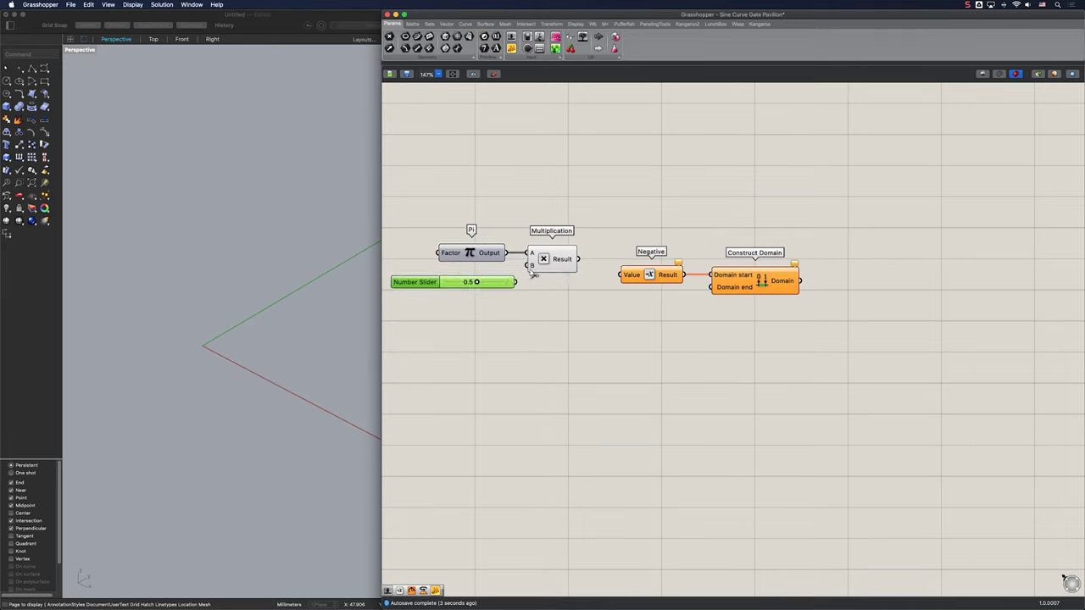
pyautogui.moveTo(582, 262); pyautogui.dragTo(620, 275)
pyautogui.moveTo(562, 304); pyautogui.dragTo(490, 249)
pyautogui.moveTo(557, 265); pyautogui.dragTo(580, 281)
# Duplicate the Pi, number slider and Multiplication group and place the copy below the original.
pyautogui.moveTo(591, 320); pyautogui.dragTo(507, 270)
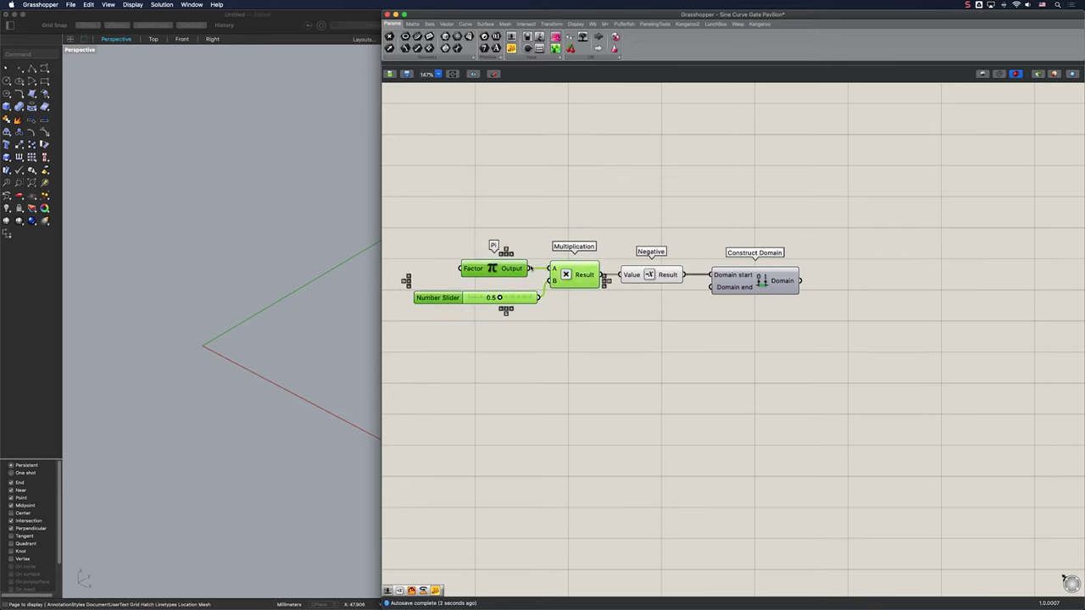
pyautogui.press('super+c')
pyautogui.press('super+v')
pyautogui.moveTo(577, 284); pyautogui.dragTo(631, 345)
pyautogui.click(622, 378)
# Replace the copied slider with a 2.5 slider on input B and connect the lower Multiplication result to the domain end.
pyautogui.click(580, 367)
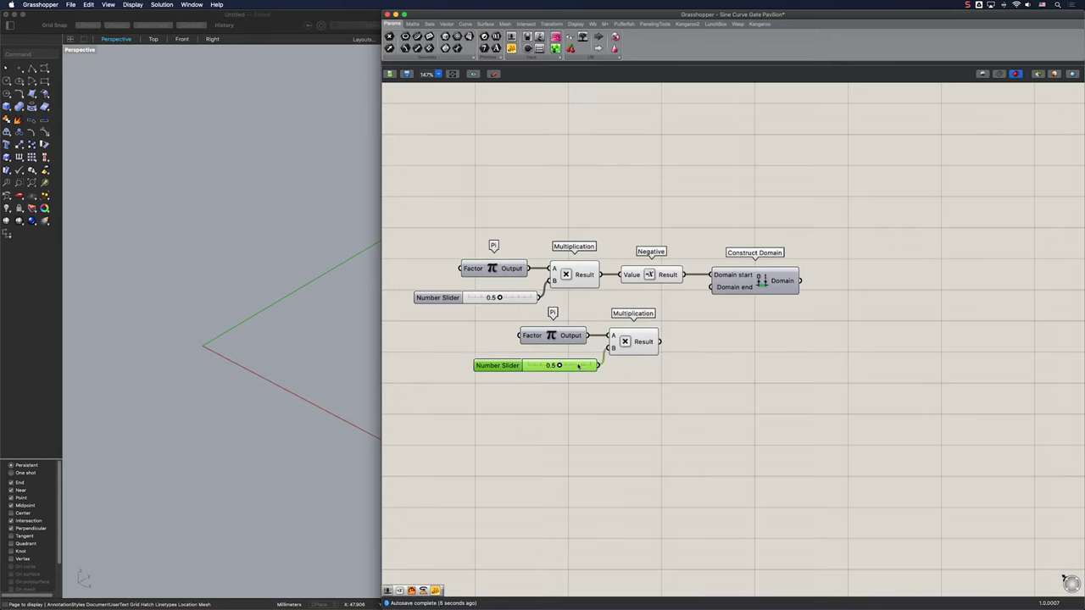
pyautogui.press('Delete')
pyautogui.doubleClick(560, 366)
pyautogui.write('2.5')
pyautogui.press('Return')
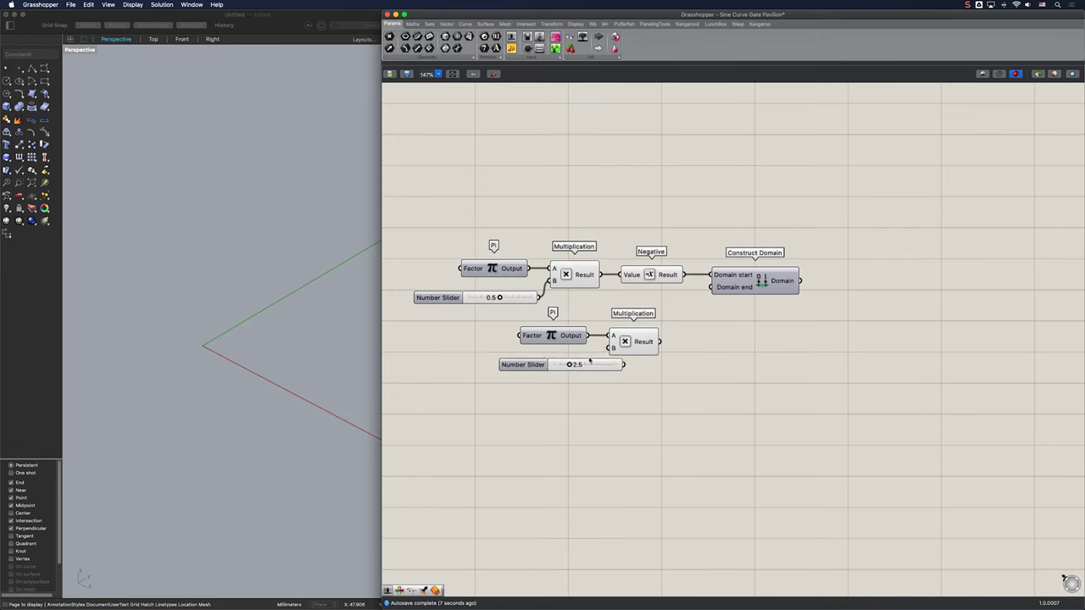
pyautogui.moveTo(608, 350)
pyautogui.mouseDown()
pyautogui.moveTo(623, 365)
pyautogui.moveTo(594, 363)
pyautogui.mouseUp()
pyautogui.moveTo(714, 294); pyautogui.dragTo(671, 346)
# Add a Range component and connect the constructed domain to its Domain input.
pyautogui.moveTo(867, 289); pyautogui.dragTo(806, 278, button='right')
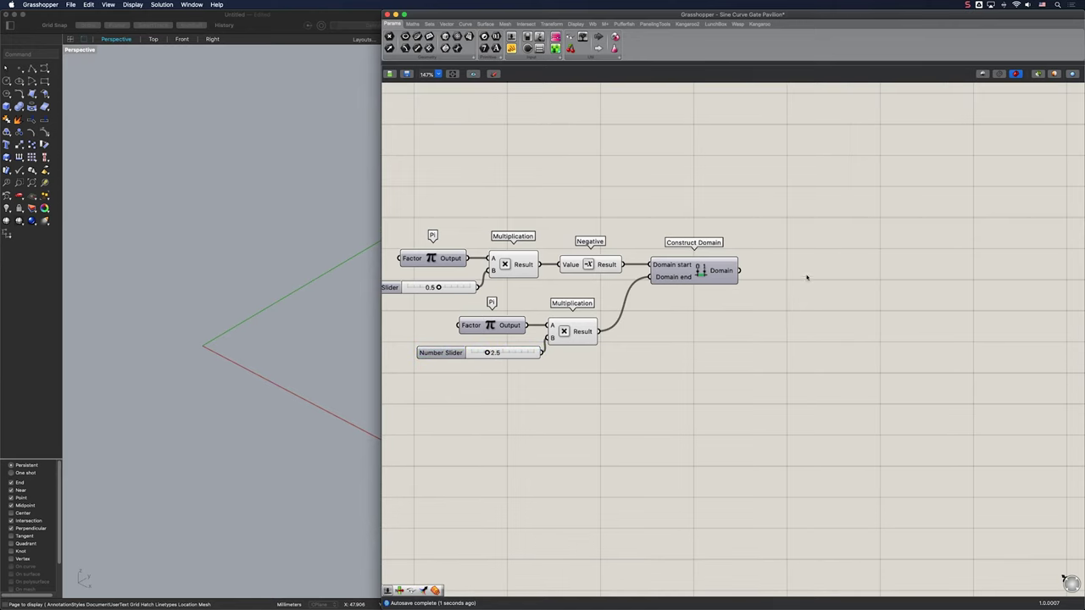
pyautogui.doubleClick(806, 276)
pyautogui.write('rang')
pyautogui.press('Return')
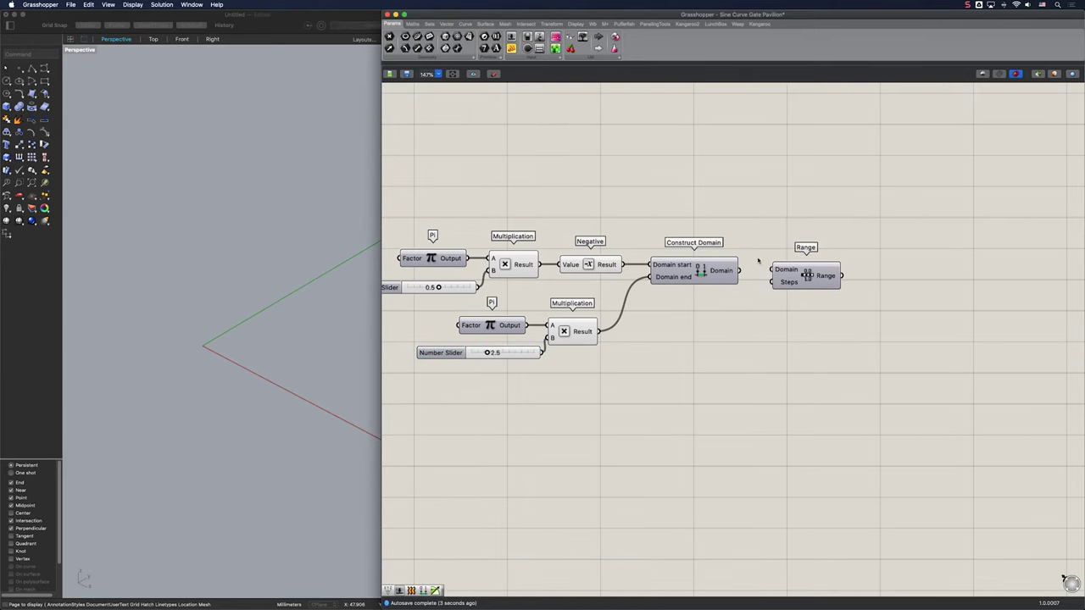
pyautogui.moveTo(744, 271); pyautogui.dragTo(839, 280)
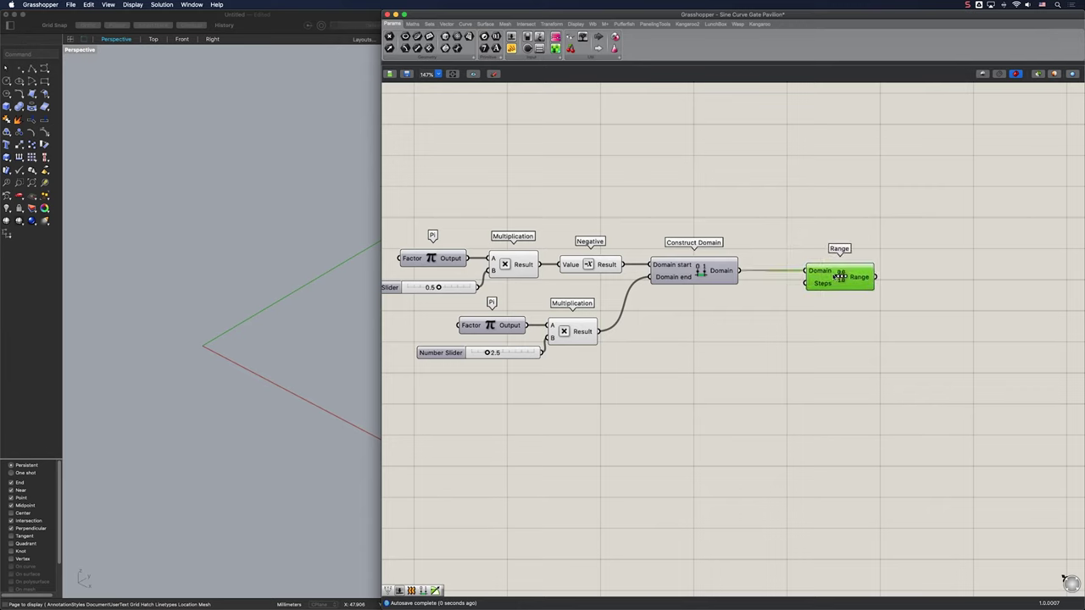
# Add a number slider of 160 and connect it to the Range's Steps input.
pyautogui.doubleClick(765, 308)
pyautogui.write('160')
pyautogui.press('Return')
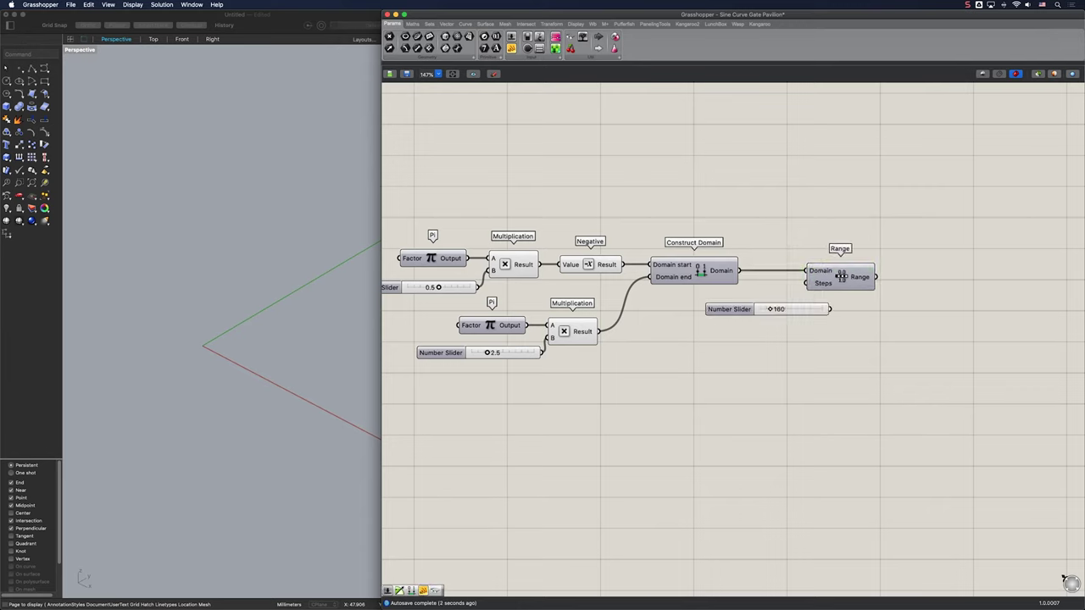
pyautogui.moveTo(808, 284); pyautogui.dragTo(779, 325)
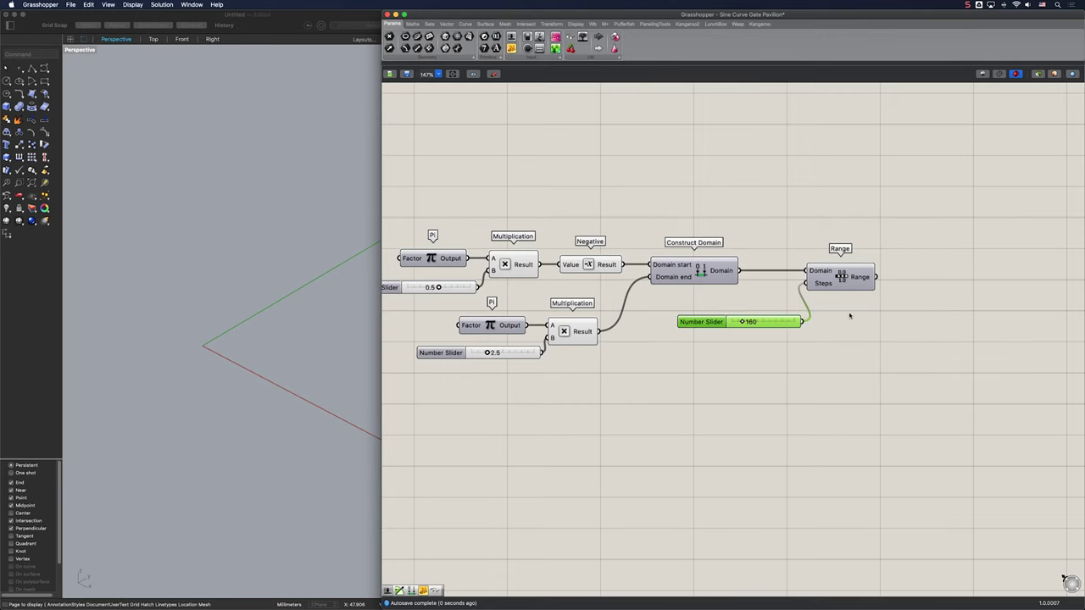
# Add a Sine component and connect its result to input A of a new Multiplication component.
pyautogui.moveTo(867, 311); pyautogui.dragTo(675, 313, button='right')
pyautogui.moveTo(779, 199); pyautogui.dragTo(690, 198, button='right')
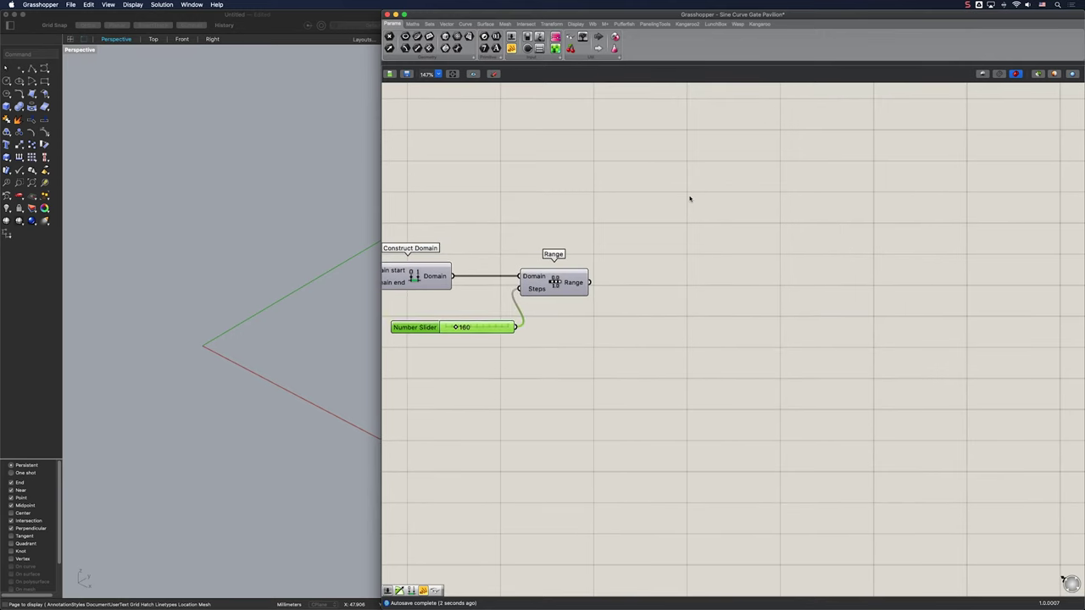
pyautogui.doubleClick(690, 196)
pyautogui.write('sine')
pyautogui.press('Return')
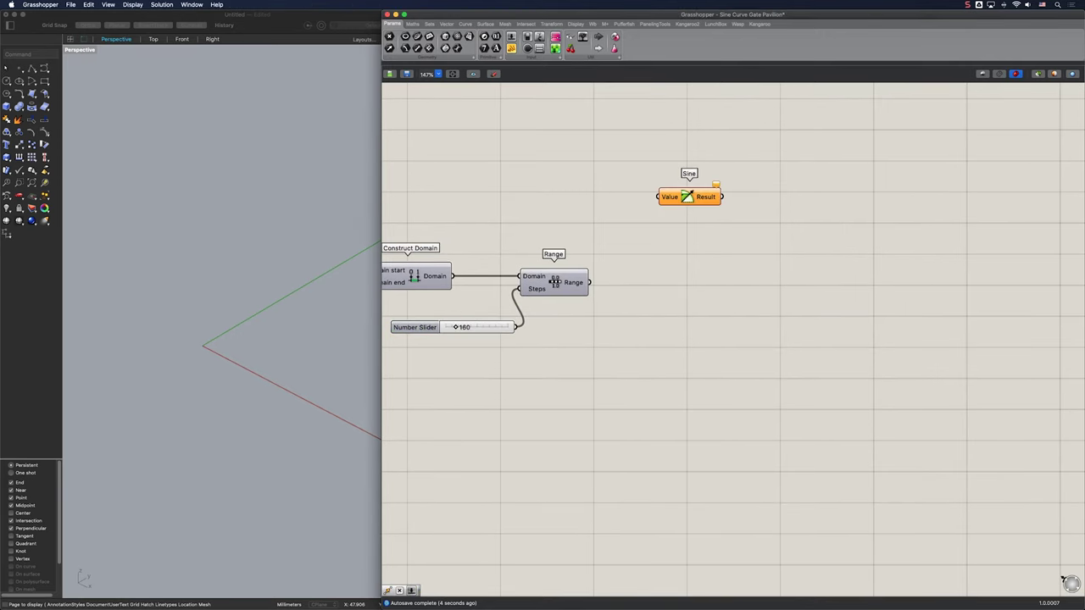
pyautogui.click(764, 190)
pyautogui.doubleClick(765, 190)
pyautogui.write('*')
pyautogui.press('Return')
pyautogui.moveTo(713, 182); pyautogui.dragTo(761, 185)
# Add a number slider of 3 to the Multiplication's input B and connect the Range output to the Sine value.
pyautogui.doubleClick(716, 205)
pyautogui.write('3')
pyautogui.press('Return')
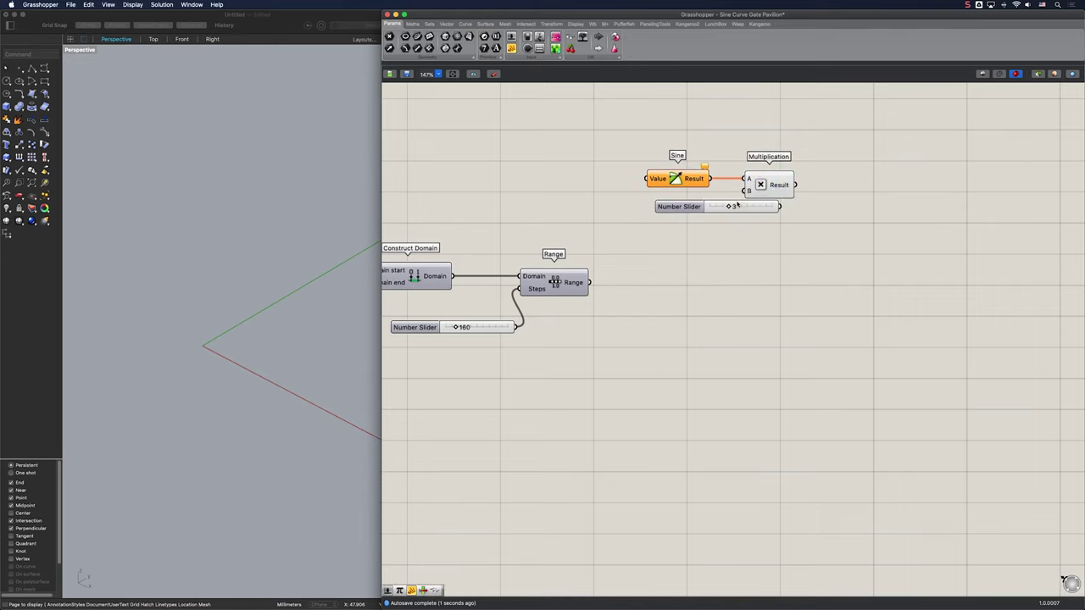
pyautogui.moveTo(779, 207); pyautogui.dragTo(692, 213)
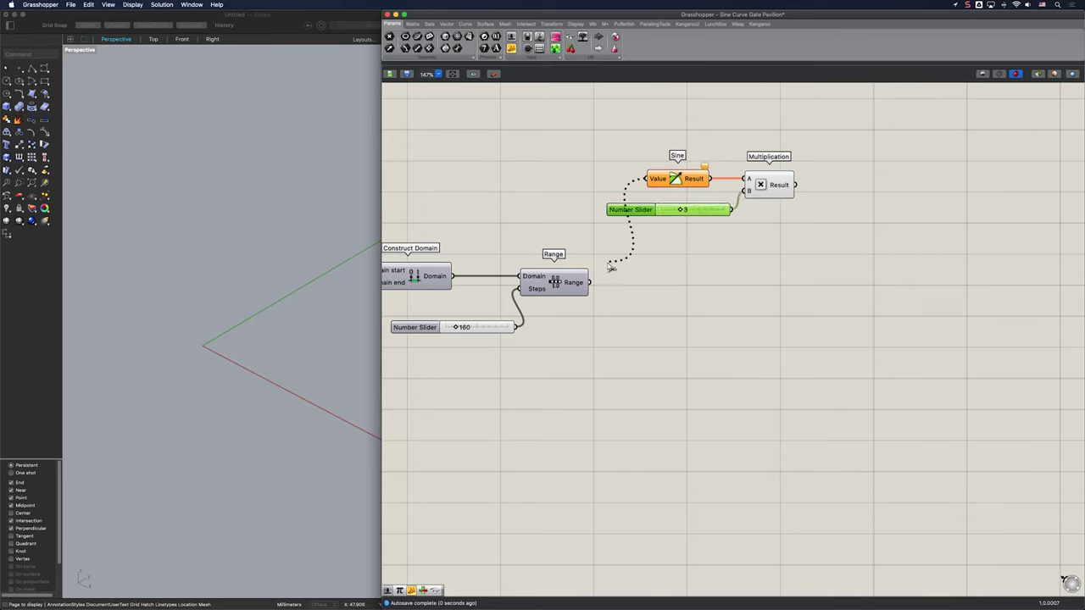
pyautogui.moveTo(608, 268); pyautogui.dragTo(590, 282)
pyautogui.moveTo(631, 210); pyautogui.dragTo(608, 211)
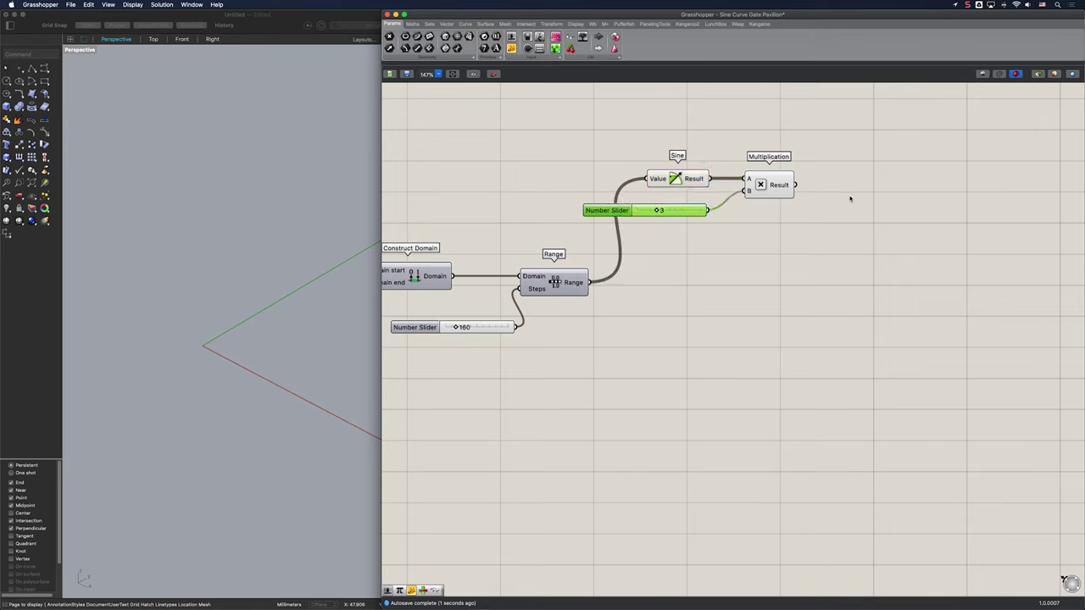
# Add a Negative component and feed it the result of the Sine Multiplication.
pyautogui.doubleClick(843, 192)
pyautogui.write('neg')
pyautogui.press('Return')
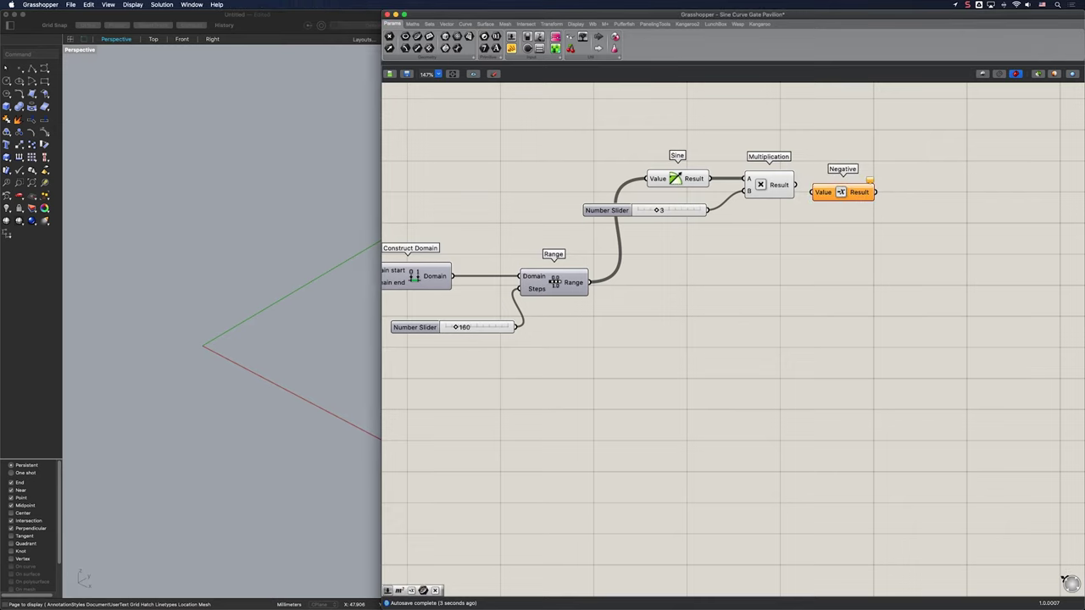
pyautogui.moveTo(815, 195); pyautogui.dragTo(822, 187)
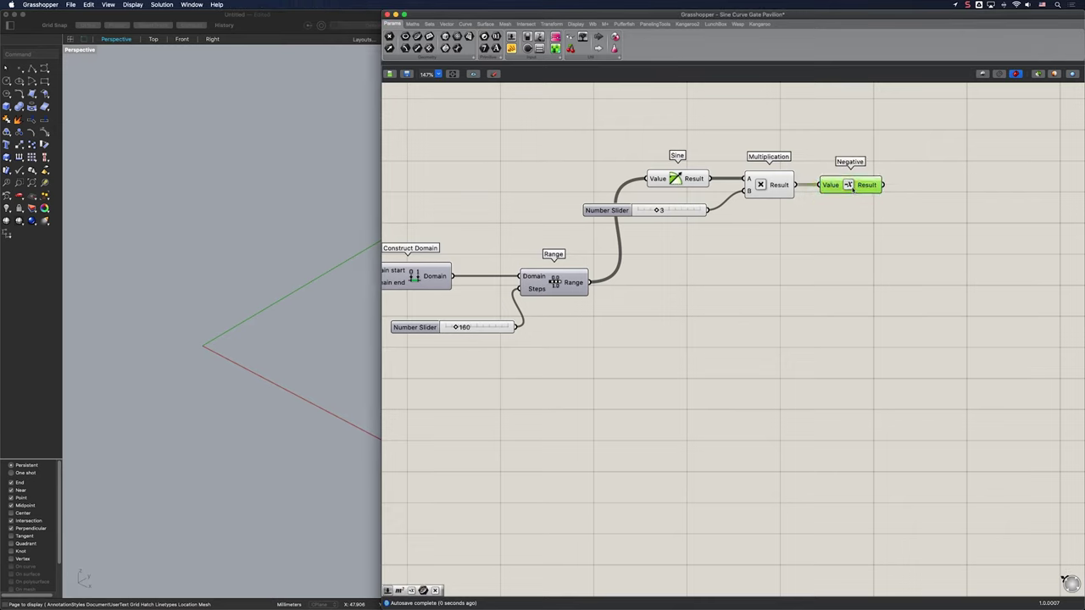
# Add a Construct Point component after the Negative component.
pyautogui.doubleClick(932, 188)
pyautogui.write('construct point')
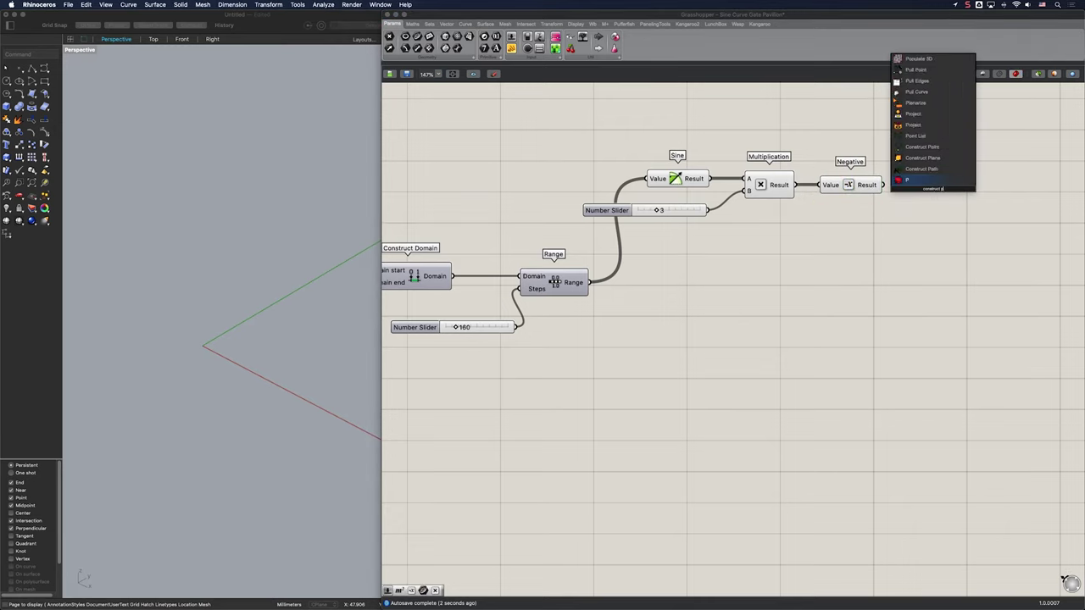
pyautogui.press('Return')
pyautogui.moveTo(934, 197); pyautogui.dragTo(964, 194)
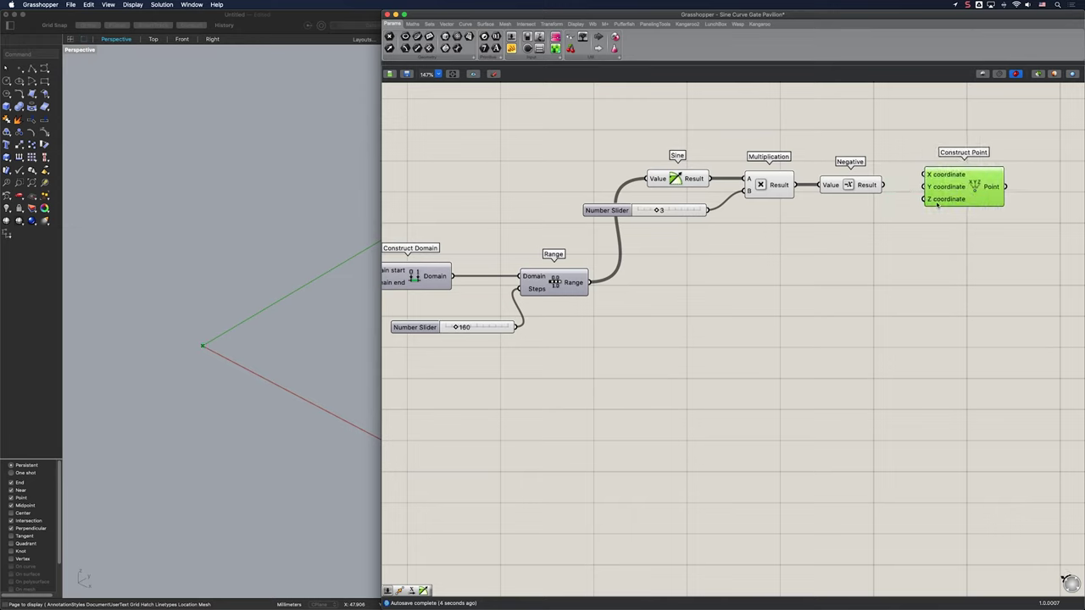
# Duplicate the Multiplication with its slider below, connect the Range output to input A, and set the slider to 2.
pyautogui.moveTo(783, 225); pyautogui.dragTo(740, 288)
pyautogui.keyDown('shift'); pyautogui.click(700, 209); pyautogui.keyUp('shift')
pyautogui.press('super+c')
pyautogui.press('super+v')
pyautogui.click(759, 249)
pyautogui.moveTo(591, 282); pyautogui.dragTo(723, 284)
pyautogui.moveTo(738, 288); pyautogui.dragTo(762, 286)
pyautogui.moveTo(663, 317); pyautogui.dragTo(701, 317)
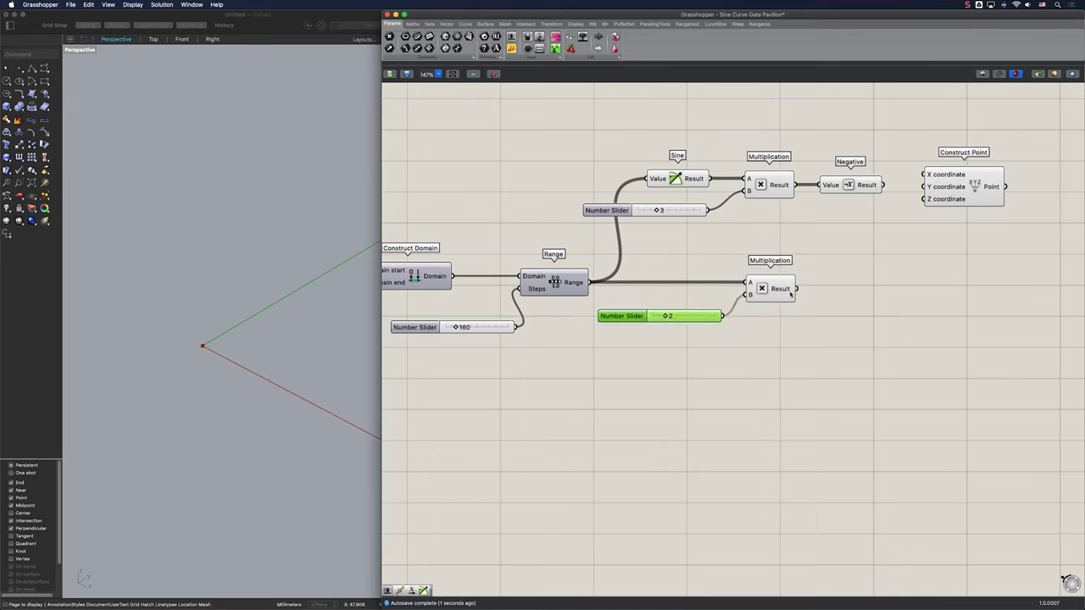
# Connect the lower Multiplication to Construct Point's X and Negative to its Y, and duplicate the wired Construct Point below.
pyautogui.moveTo(833, 252); pyautogui.dragTo(924, 175)
pyautogui.moveTo(924, 187)
pyautogui.mouseDown()
pyautogui.moveTo(888, 189)
pyautogui.moveTo(925, 187)
pyautogui.mouseUp()
pyautogui.moveTo(955, 193); pyautogui.dragTo(980, 191)
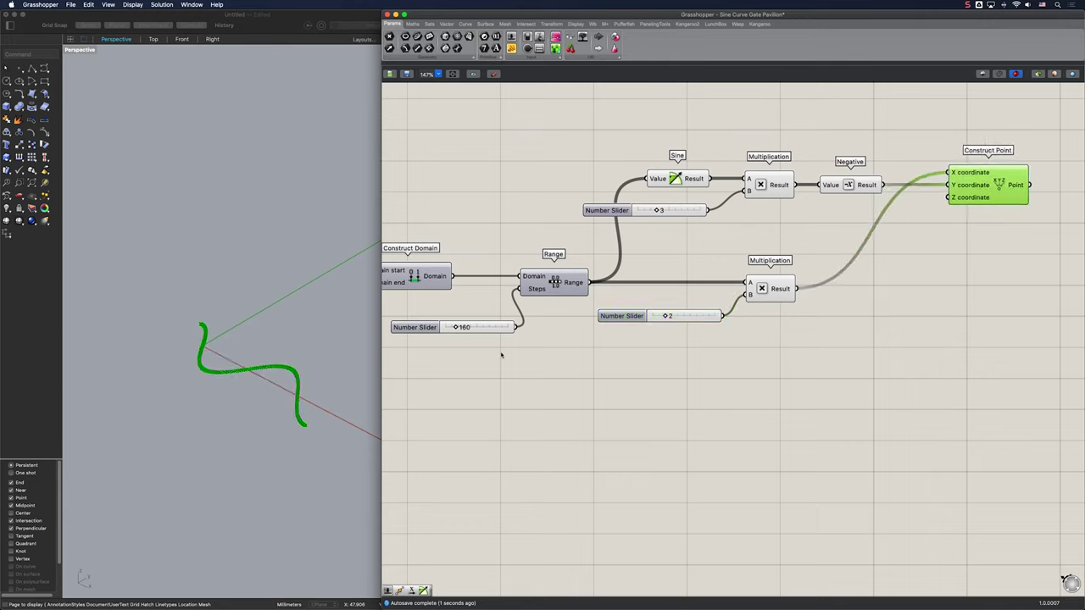
pyautogui.moveTo(293, 332); pyautogui.dragTo(263, 306, button='right')
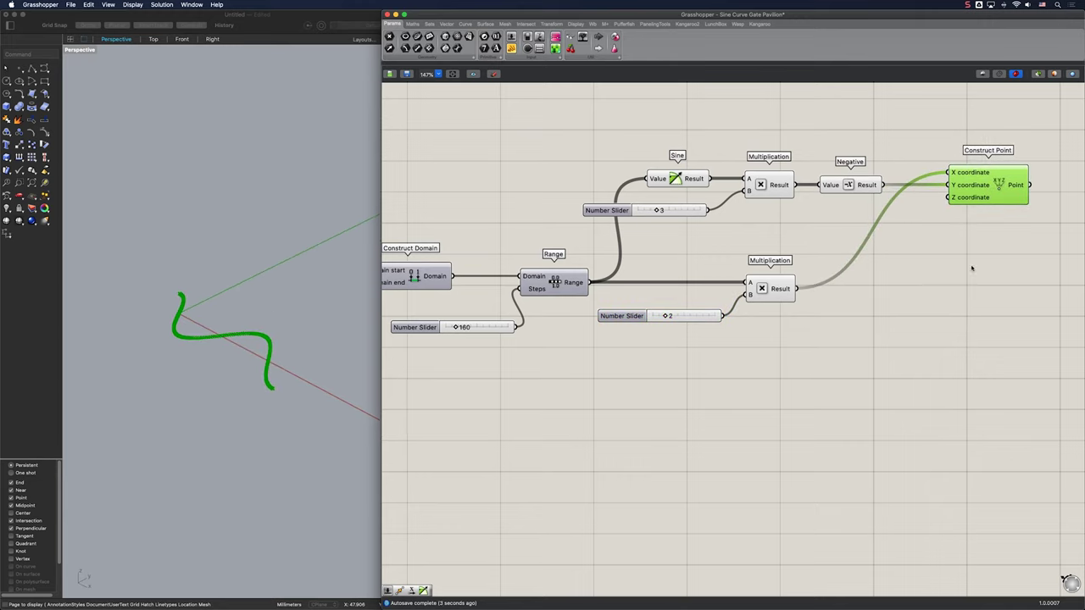
pyautogui.keyDown('alt'); pyautogui.moveTo(1000, 195); pyautogui.dragTo(997, 301); pyautogui.keyUp('alt')
pyautogui.click(870, 349)
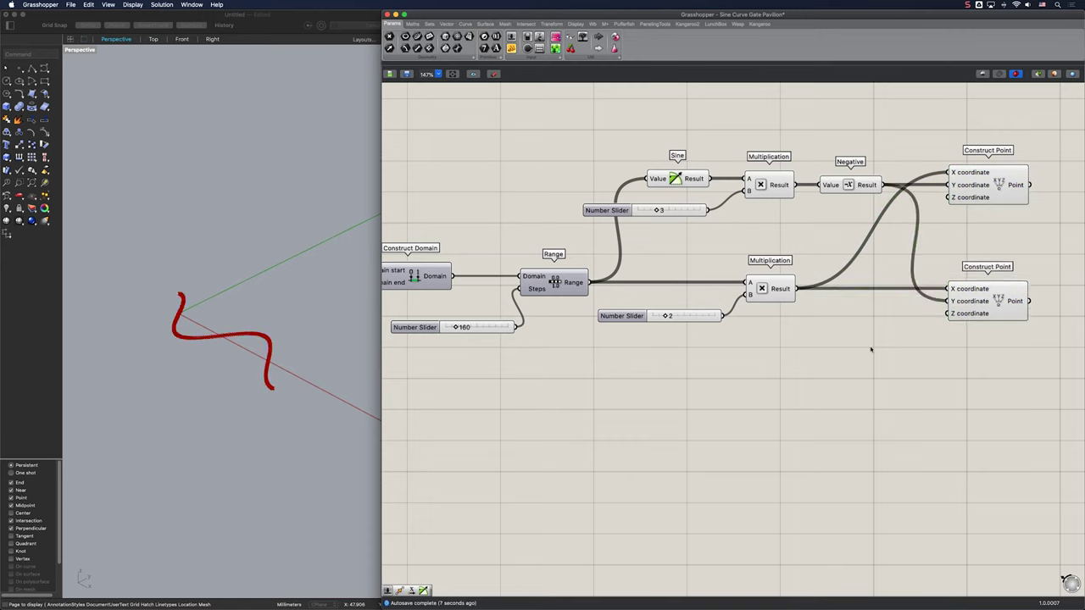
# Duplicate the Sine and Multiplication branch with its slider set to 5, and feed its result into the lower Construct Point's Y and Z.
pyautogui.moveTo(707, 235); pyautogui.dragTo(763, 386)
pyautogui.click(810, 361)
pyautogui.doubleClick(659, 405)
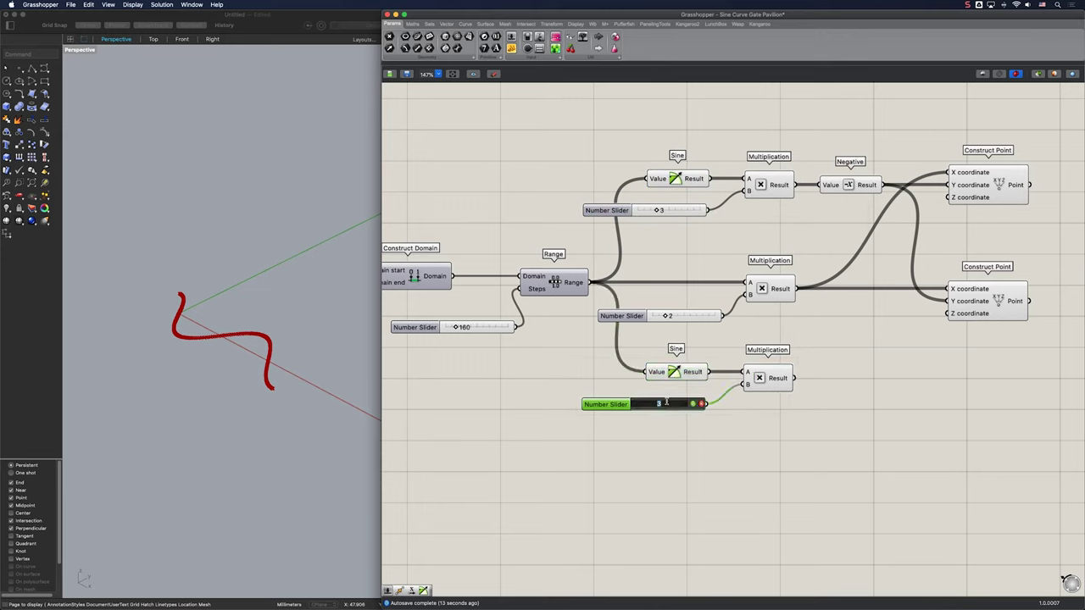
pyautogui.write('5')
pyautogui.press('Return')
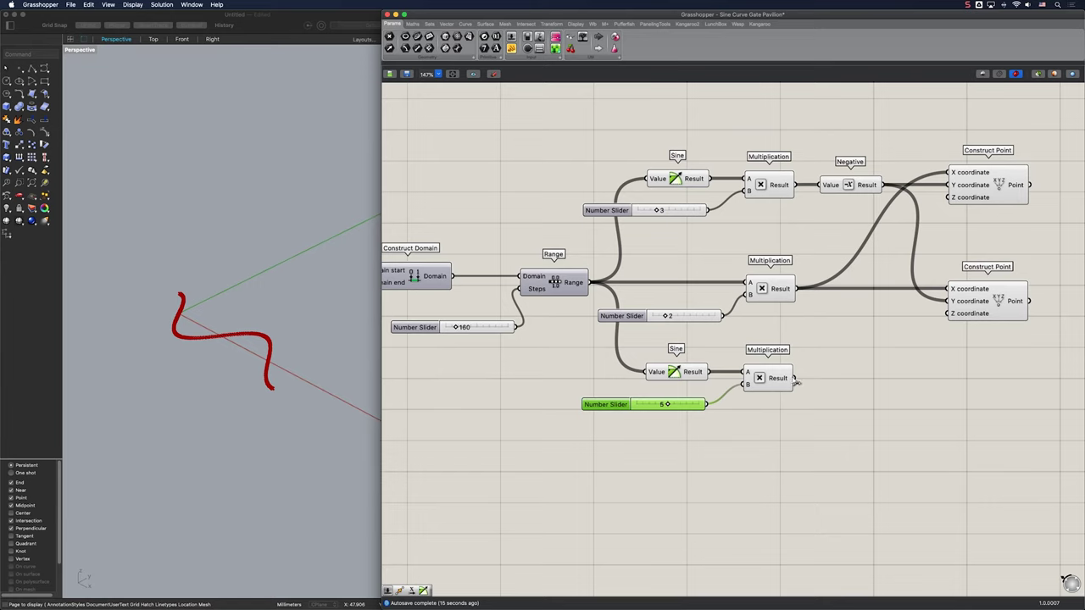
pyautogui.moveTo(862, 343); pyautogui.dragTo(791, 380)
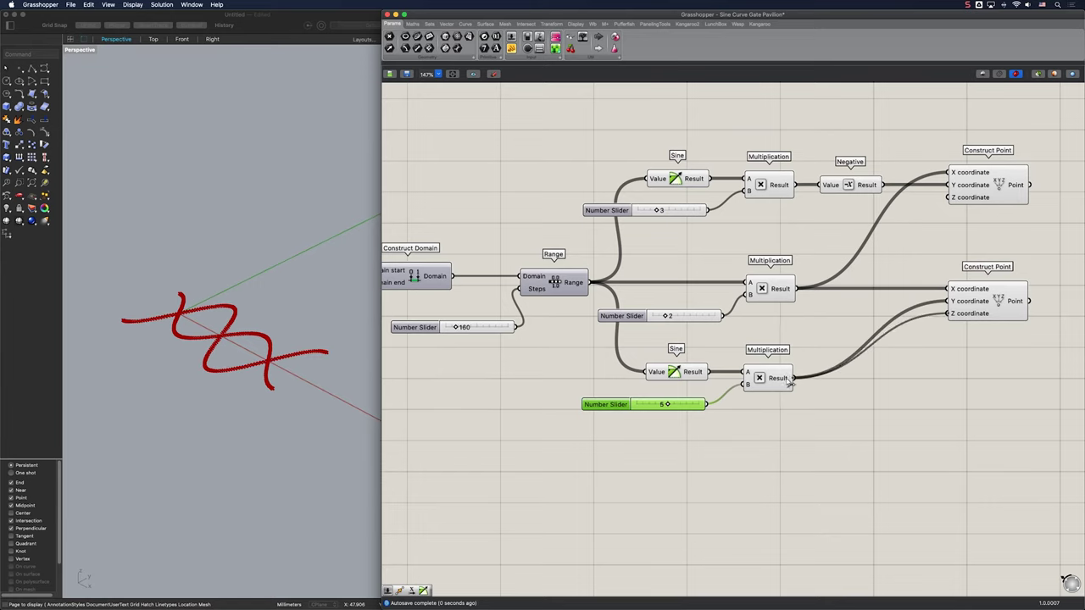
# Add a Line component and connect the upper Construct Point's output to its Start Point.
pyautogui.hscroll(10, 818, 373)
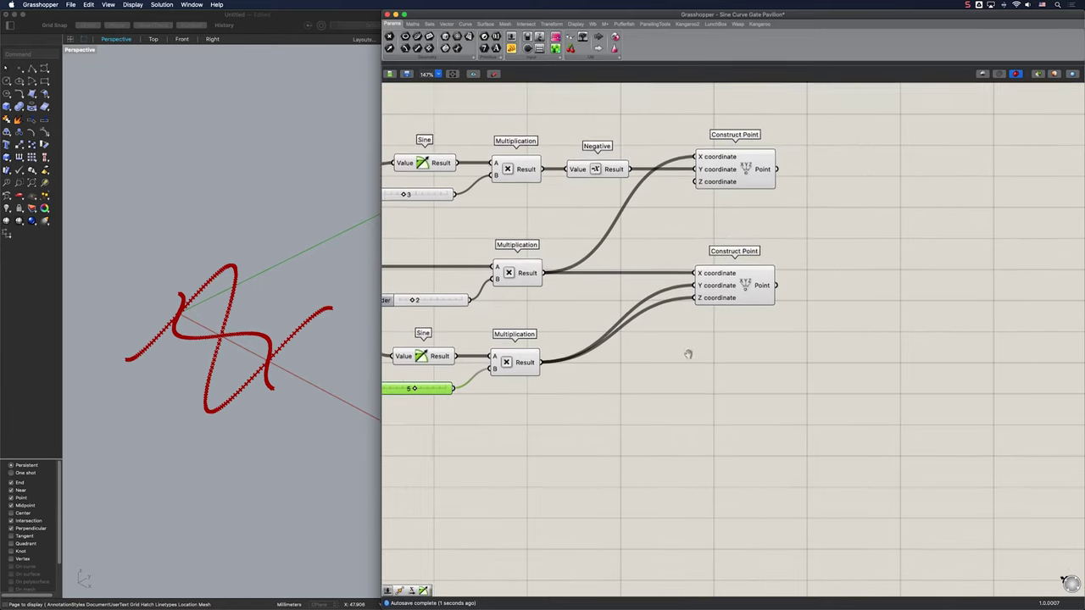
pyautogui.doubleClick(983, 205)
pyautogui.write('line')
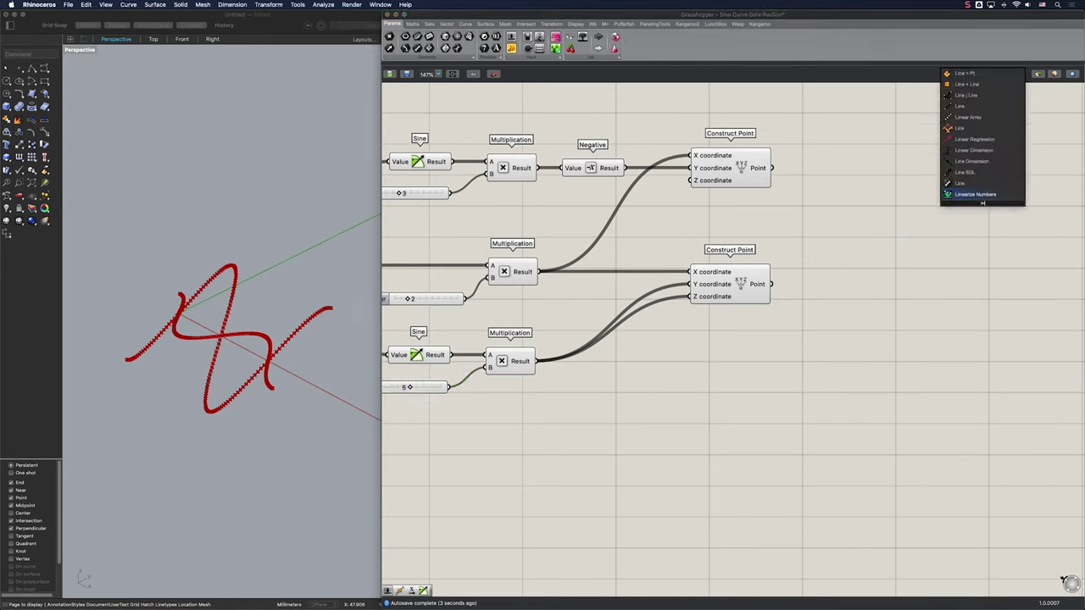
pyautogui.press('Return')
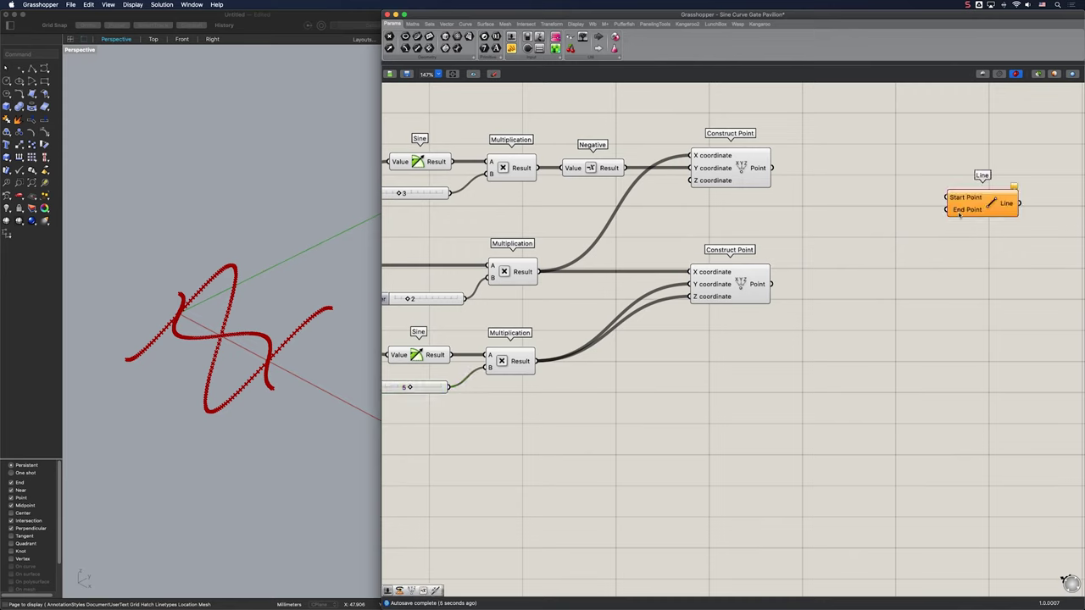
pyautogui.moveTo(920, 195); pyautogui.dragTo(1019, 177)
pyautogui.click(932, 225)
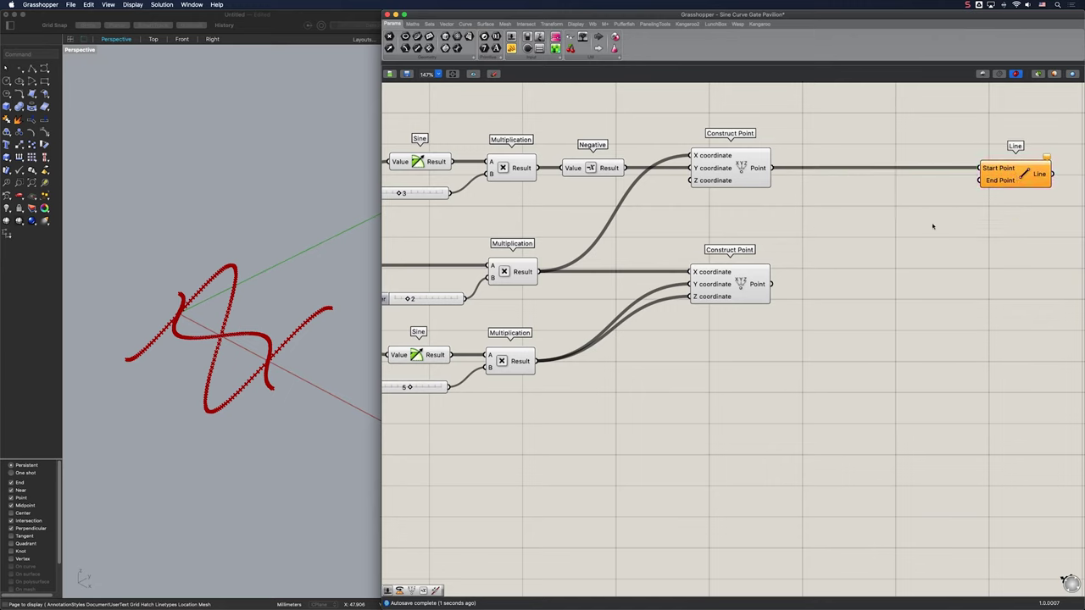
# Add a Move component and connect the lower Construct Point's output to its Geometry input.
pyautogui.doubleClick(932, 222)
pyautogui.write('move')
pyautogui.press('Return')
pyautogui.moveTo(932, 224); pyautogui.dragTo(905, 224)
pyautogui.moveTo(772, 285); pyautogui.dragTo(916, 222)
# Add a Unit Z vector and connect it to the Move component's Motion input.
pyautogui.doubleClick(796, 227)
pyautogui.write('z')
pyautogui.press('Return')
pyautogui.moveTo(806, 226); pyautogui.dragTo(798, 222)
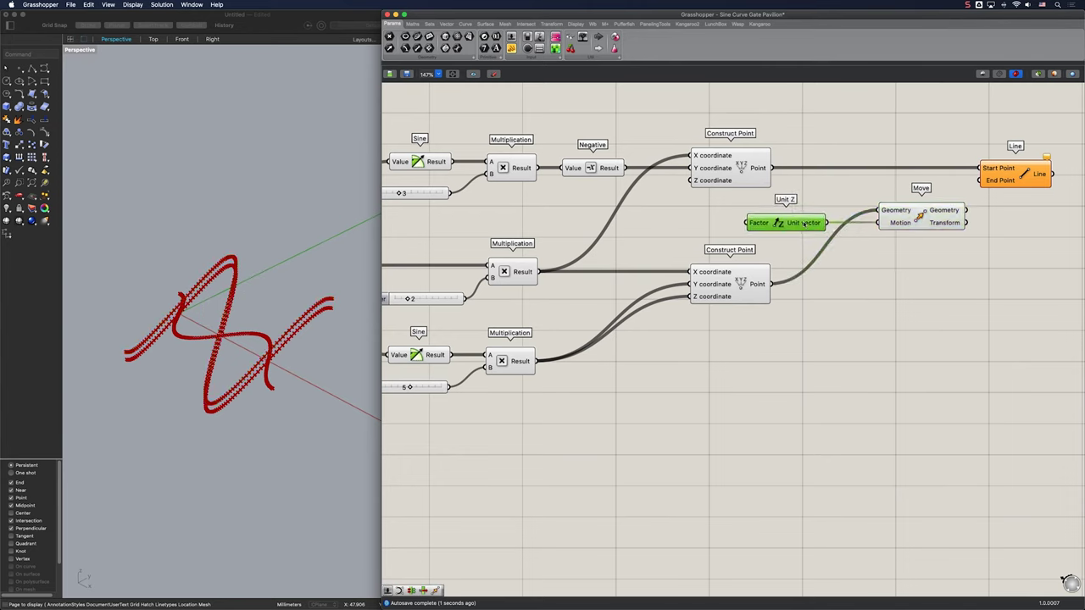
# Add a number slider of 8 to Unit Z's Factor and connect the Move component's Geometry output to the Line's End Point.
pyautogui.doubleClick(689, 222)
pyautogui.press('Return')
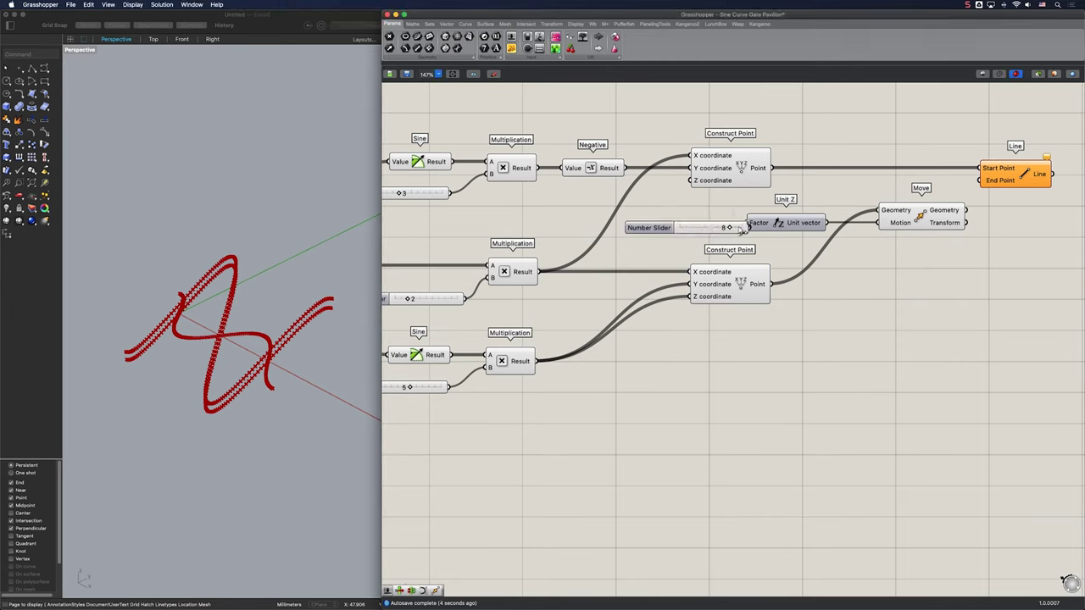
pyautogui.moveTo(742, 225); pyautogui.dragTo(748, 224)
pyautogui.moveTo(728, 226); pyautogui.dragTo(723, 225)
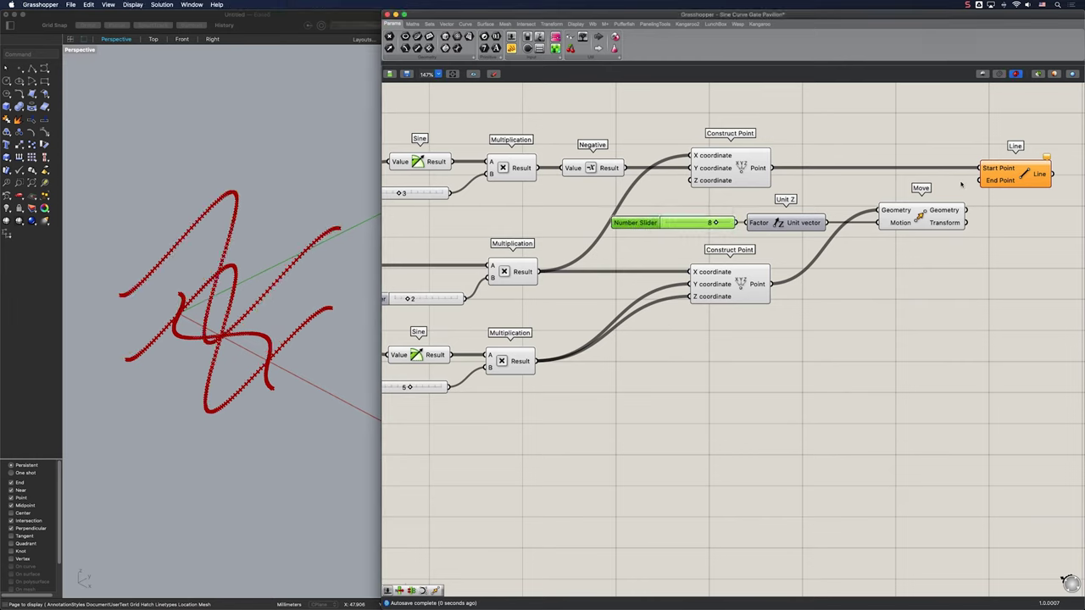
pyautogui.moveTo(970, 204); pyautogui.dragTo(1010, 181)
pyautogui.click(940, 284)
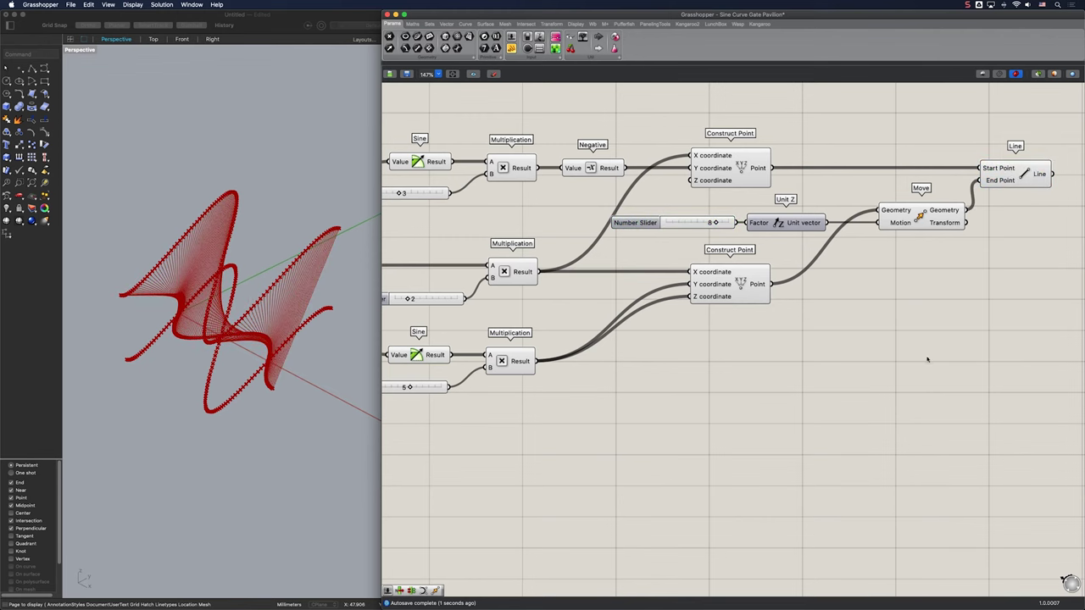
# Turn off the preview of all components upstream of the Line component.
pyautogui.scroll(-2, 923, 357)
pyautogui.moveTo(916, 408); pyautogui.dragTo(363, 168)
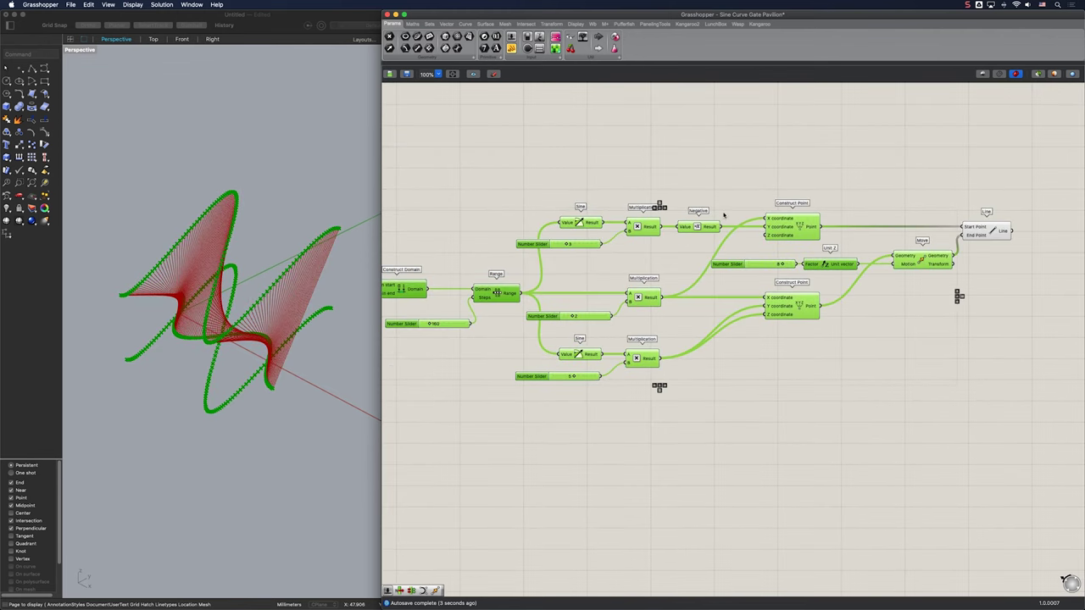
pyautogui.middleClick(788, 222)
pyautogui.click(814, 194)
pyautogui.click(816, 195)
pyautogui.moveTo(271, 300)
pyautogui.mouseDown(button='right')
pyautogui.moveTo(248, 283)
pyautogui.moveTo(263, 284)
pyautogui.moveTo(253, 300)
pyautogui.moveTo(292, 317)
pyautogui.moveTo(280, 313)
pyautogui.mouseUp(button='right')
# Add an End Points component and connect the Line output to its Curve input.
pyautogui.scroll(2, 912, 330)
pyautogui.moveTo(902, 328); pyautogui.dragTo(580, 290, button='right')
pyautogui.moveTo(831, 289); pyautogui.dragTo(743, 284, button='right')
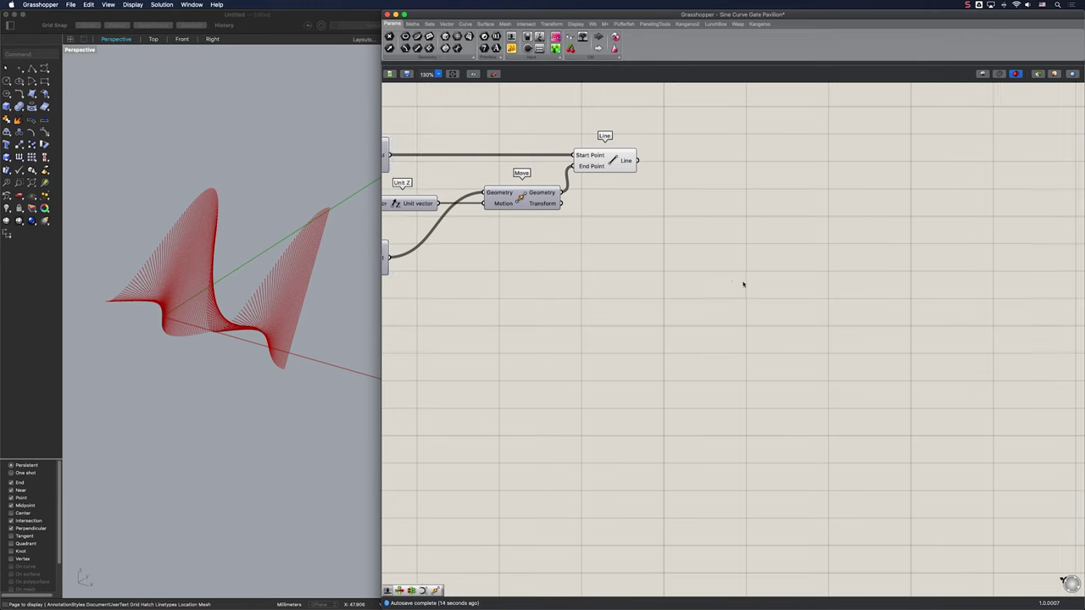
pyautogui.doubleClick(748, 187)
pyautogui.write('end')
pyautogui.press('Return')
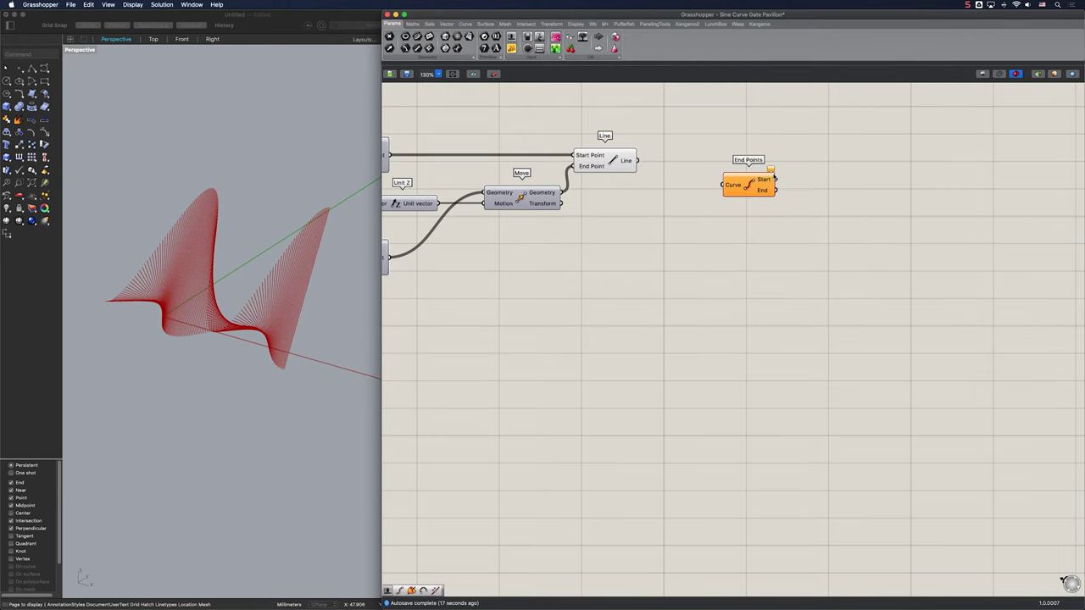
pyautogui.moveTo(639, 161); pyautogui.dragTo(807, 219)
# Add a Scale component, feeding the Line output into its Geometry and the End Points' Start into its Center.
pyautogui.doubleClick(993, 169)
pyautogui.write('sc')
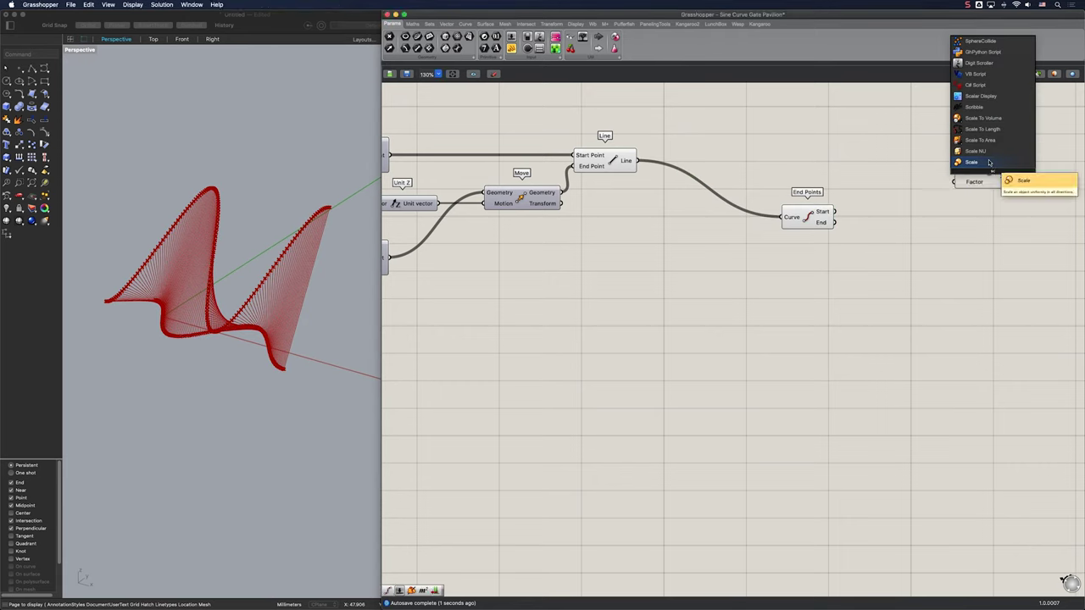
pyautogui.click(993, 166)
pyautogui.moveTo(820, 166); pyautogui.dragTo(1008, 174)
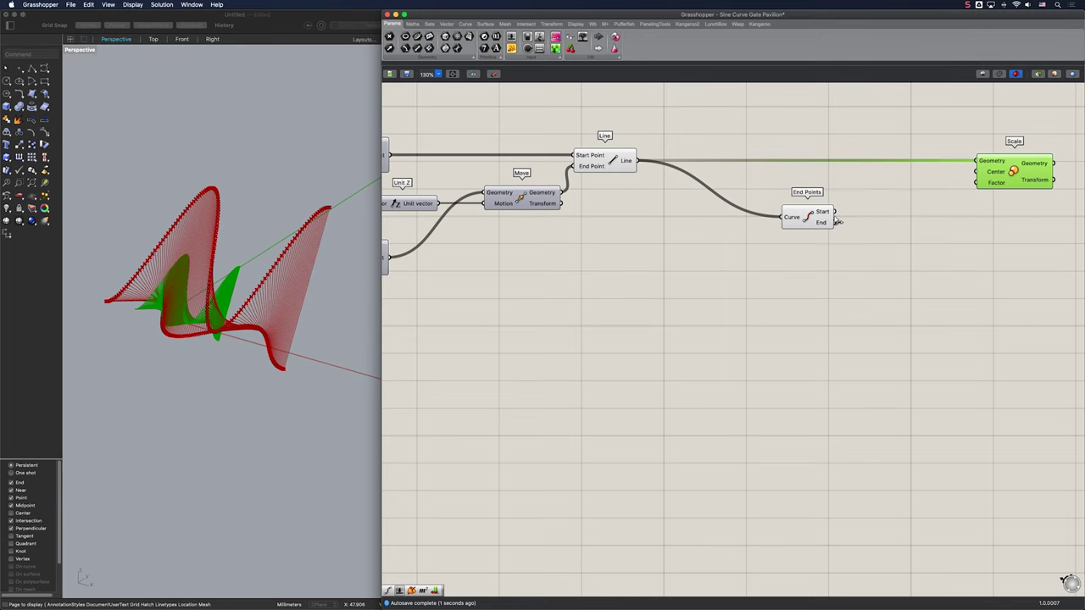
pyautogui.moveTo(837, 221); pyautogui.dragTo(976, 171)
pyautogui.moveTo(800, 219); pyautogui.dragTo(786, 203)
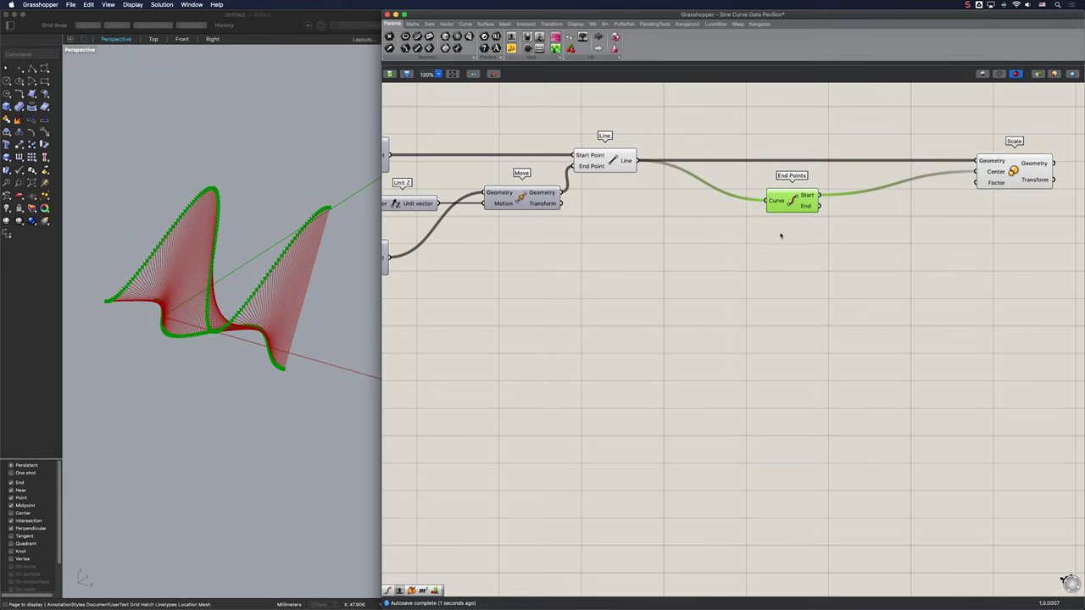
# Add a List Length component and connect the Line output to its List input.
pyautogui.doubleClick(665, 292)
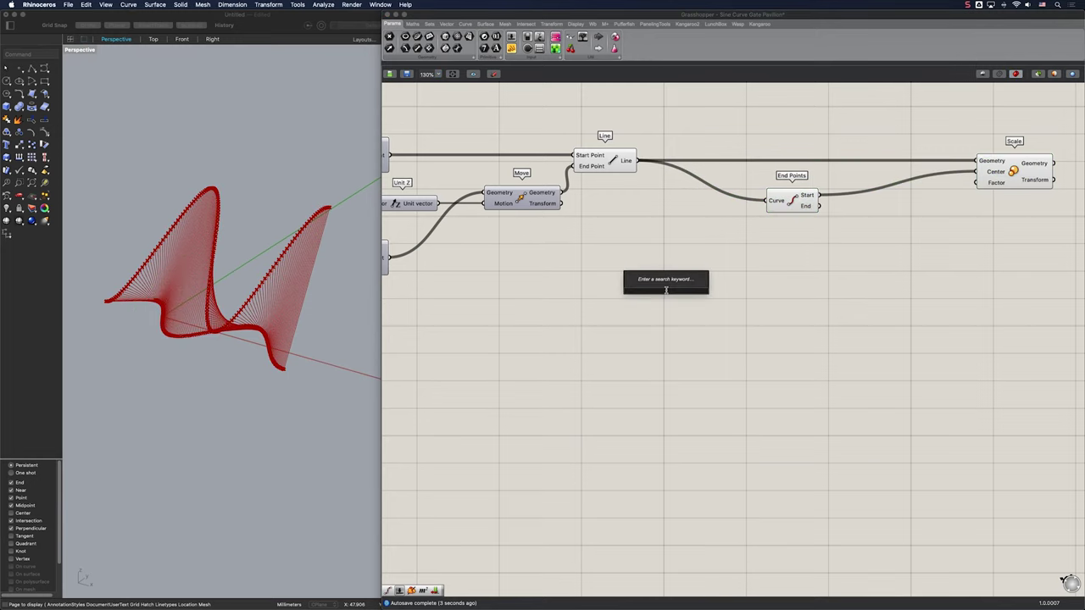
pyautogui.write('list length')
pyautogui.press('Return')
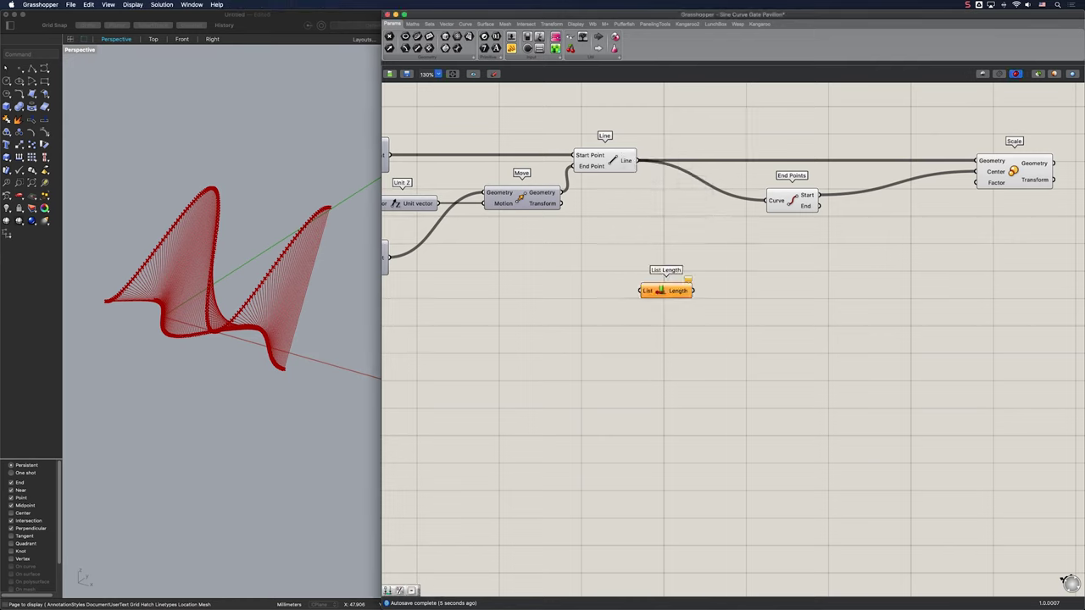
pyautogui.moveTo(642, 168); pyautogui.dragTo(667, 302)
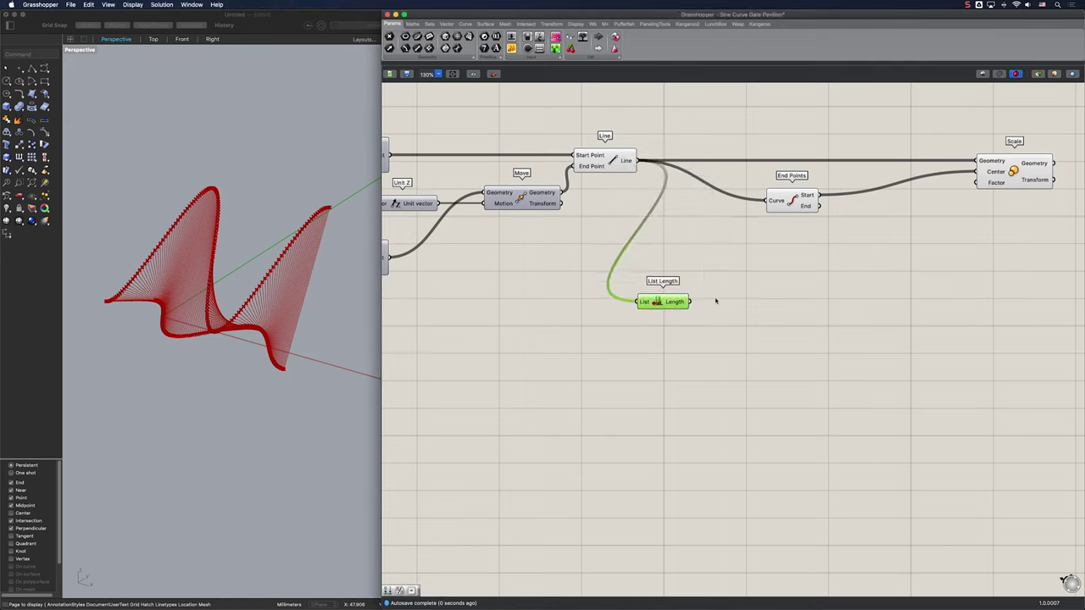
# Add a Subtraction component with the list length as A and a panel containing 1 as B.
pyautogui.doubleClick(752, 317)
pyautogui.write('-')
pyautogui.press('Return')
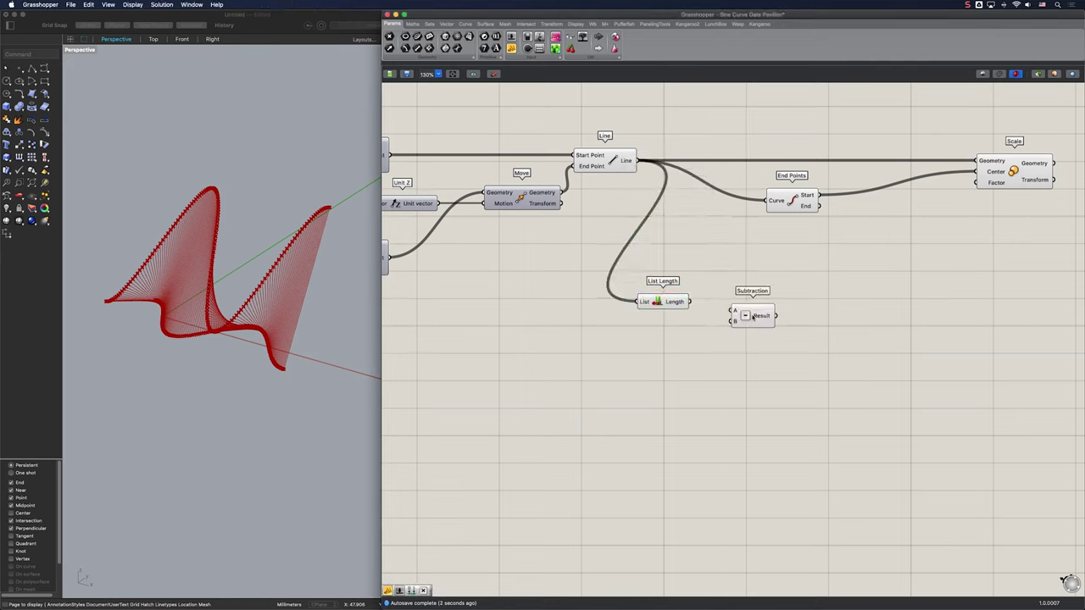
pyautogui.moveTo(689, 302); pyautogui.dragTo(745, 308)
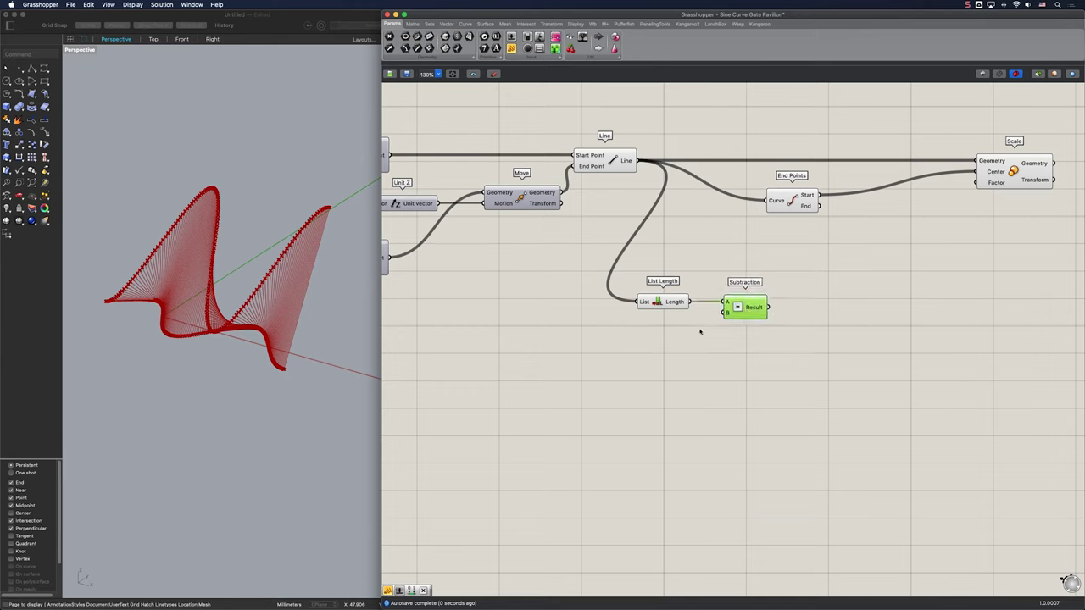
pyautogui.doubleClick(694, 330)
pyautogui.write('panel')
pyautogui.press('Return')
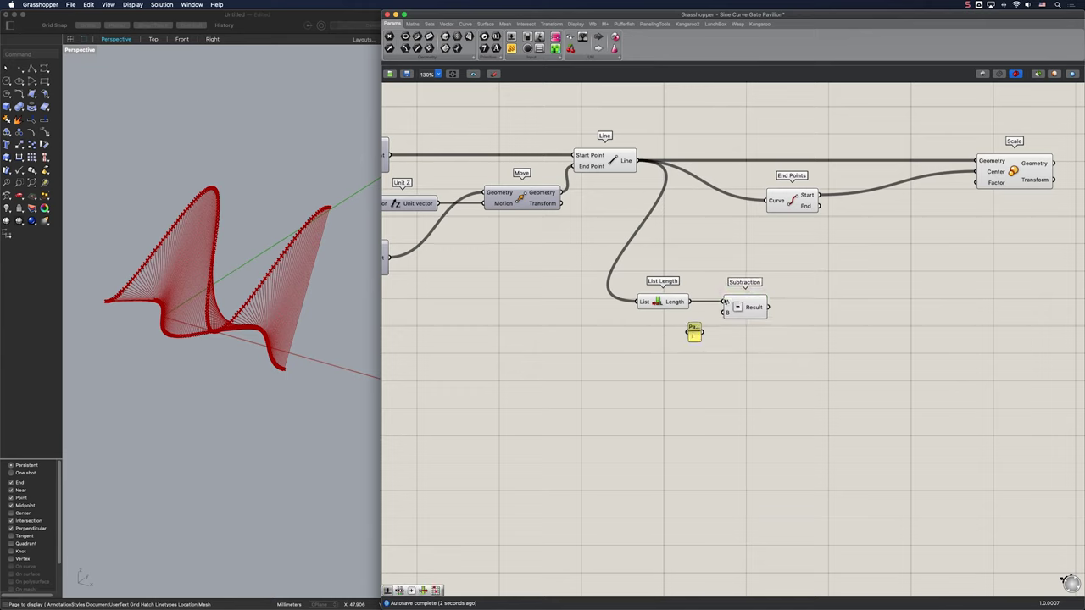
pyautogui.moveTo(726, 318); pyautogui.dragTo(704, 339)
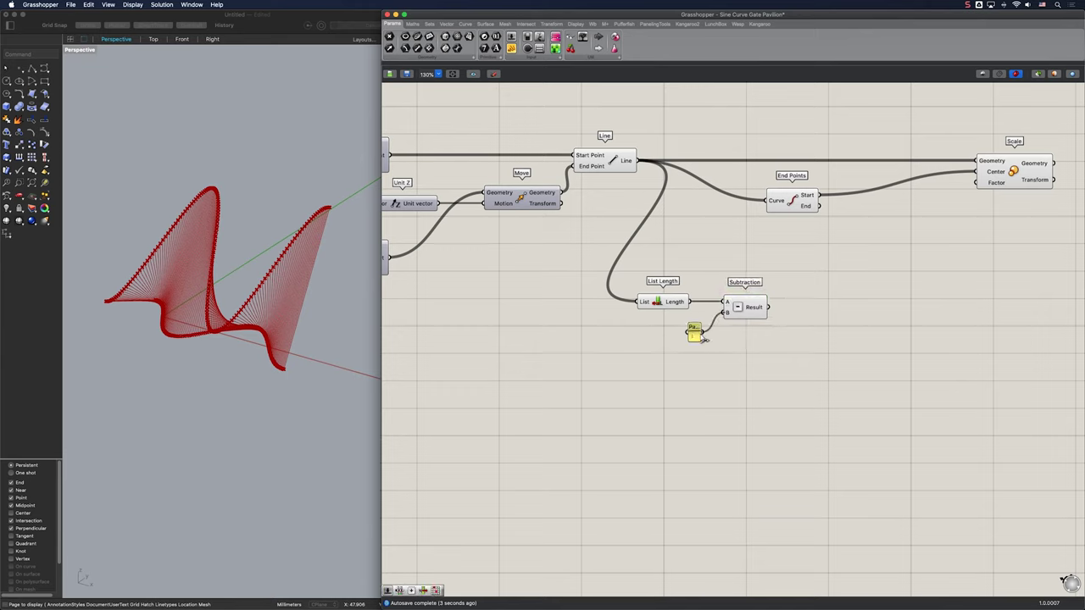
# Add a Range component and connect the Subtraction result to its Steps input.
pyautogui.doubleClick(816, 320)
pyautogui.write('range')
pyautogui.press('Return')
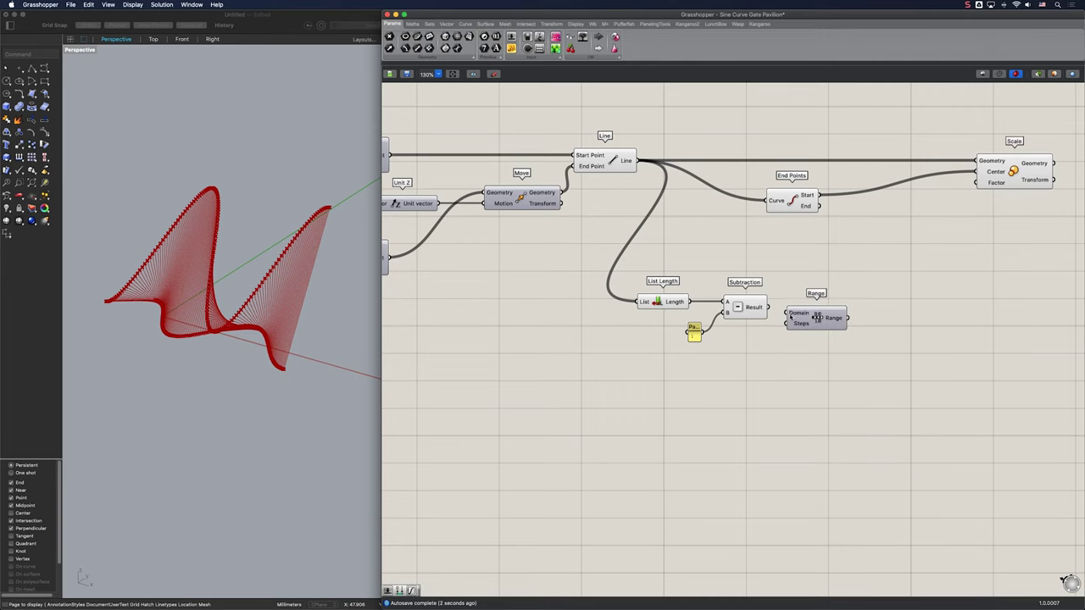
pyautogui.moveTo(801, 322); pyautogui.dragTo(797, 306)
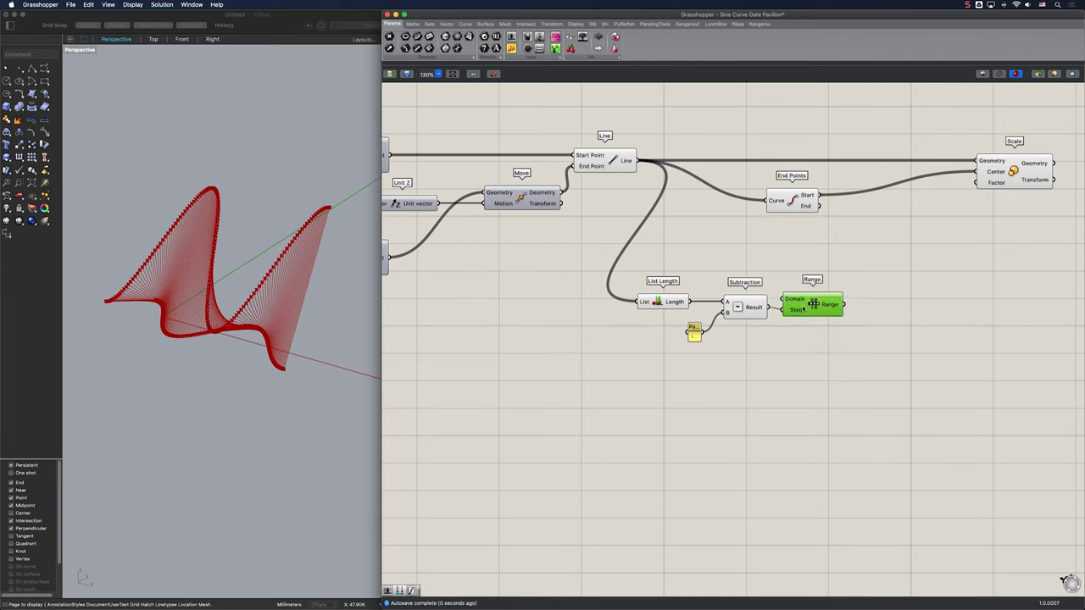
# Add a Graph Mapper fed by the Range output and set its graph type to a parabola.
pyautogui.doubleClick(885, 314)
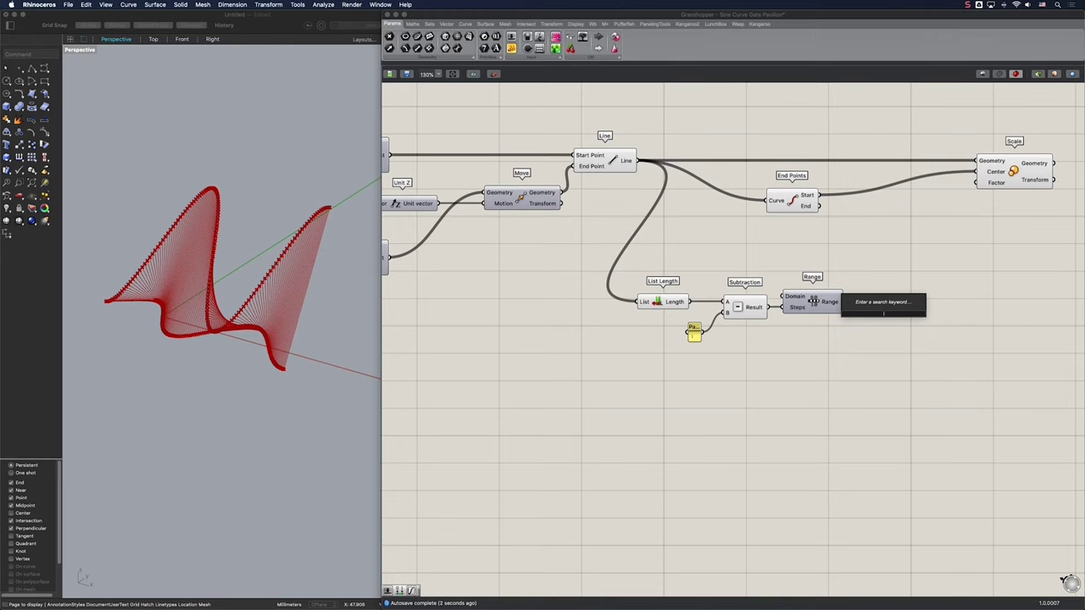
pyautogui.write('graph')
pyautogui.press('Up')
pyautogui.press('Return')
pyautogui.moveTo(893, 312); pyautogui.dragTo(929, 303)
pyautogui.moveTo(862, 310); pyautogui.dragTo(892, 303)
pyautogui.rightClick(923, 316)
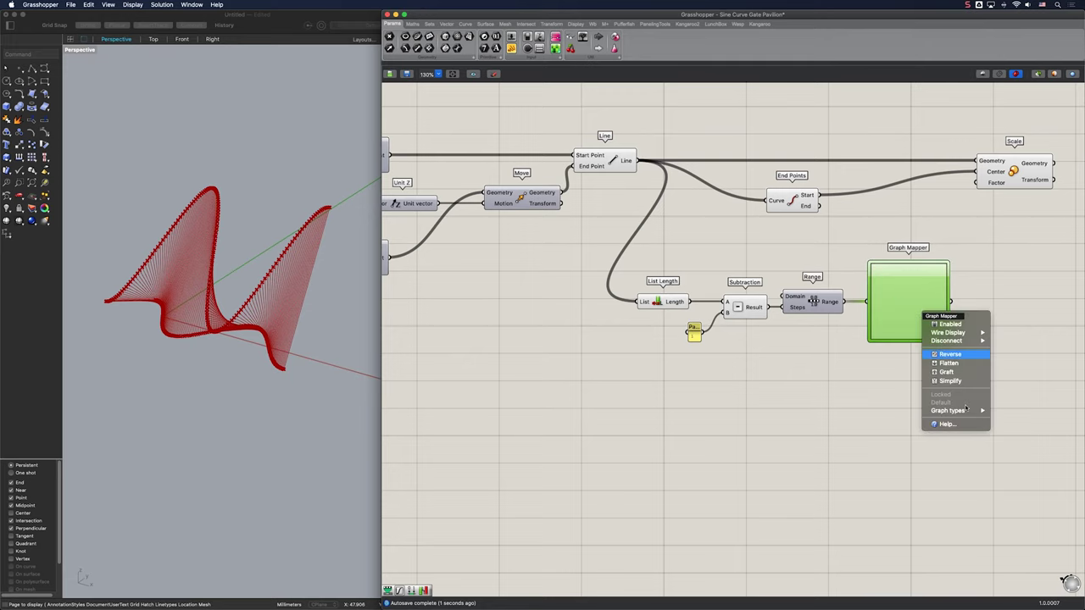
pyautogui.moveTo(954, 411)
pyautogui.click(1018, 455)
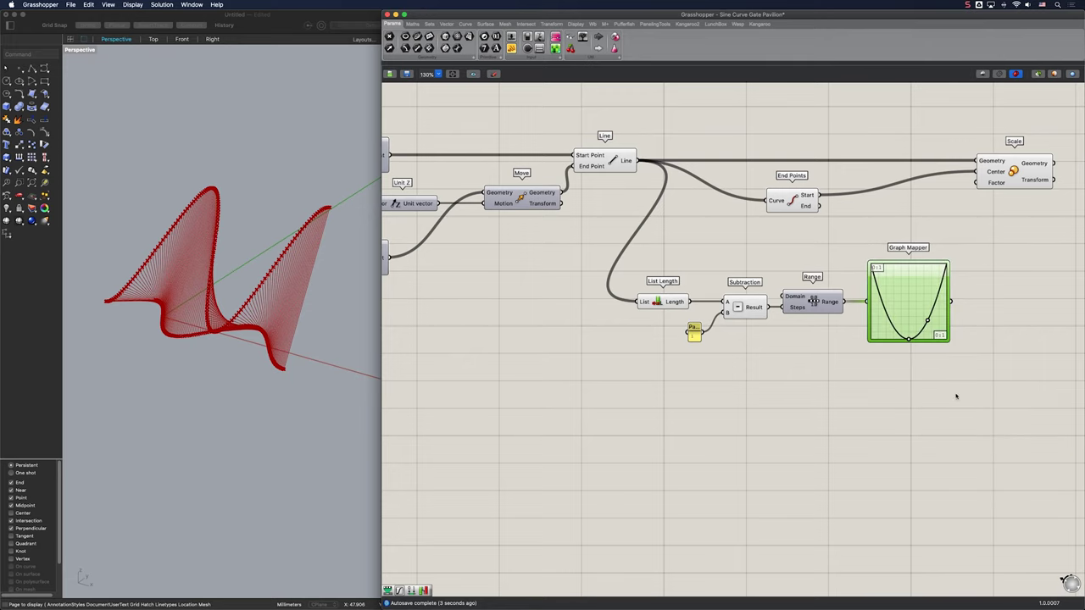
# Add a Remap Numbers component and connect the Graph Mapper output to its Value input.
pyautogui.moveTo(990, 342); pyautogui.dragTo(852, 331, button='right')
pyautogui.doubleClick(873, 307)
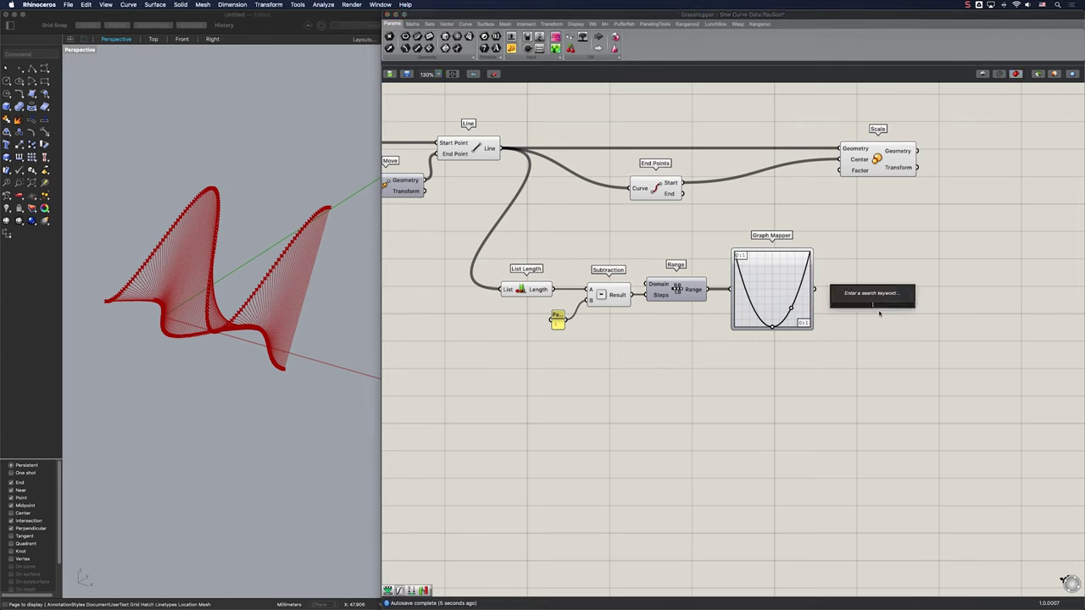
pyautogui.write('remap')
pyautogui.press('Return')
pyautogui.moveTo(814, 290); pyautogui.dragTo(941, 300)
# Add a Bounds component between the Graph Mapper output and the Source input of Remap Numbers.
pyautogui.doubleClick(860, 320)
pyautogui.write('bounds')
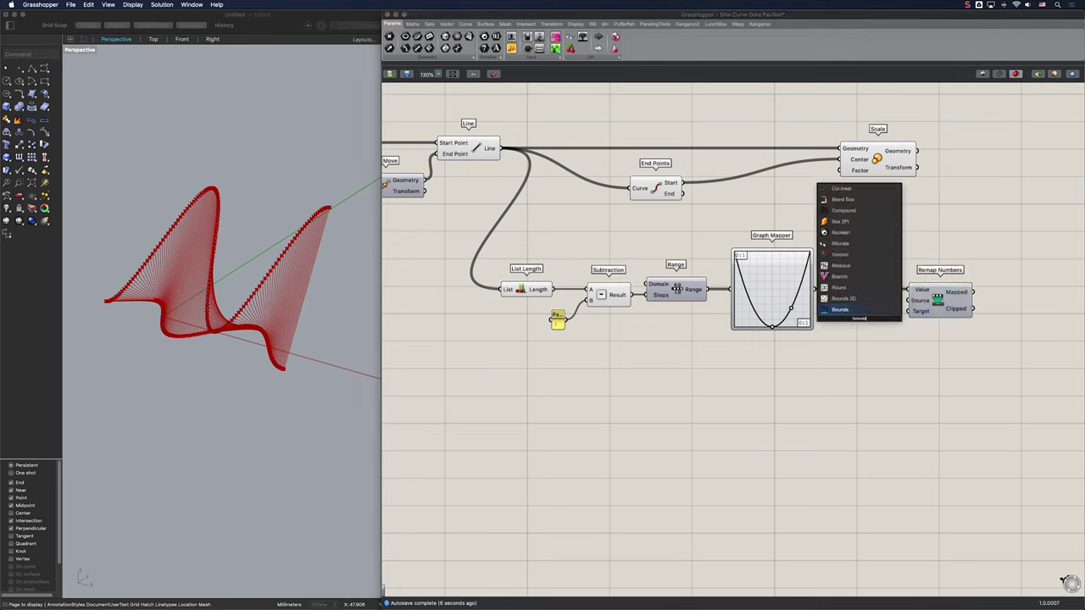
pyautogui.press('Return')
pyautogui.moveTo(816, 290); pyautogui.dragTo(827, 319)
pyautogui.moveTo(928, 304); pyautogui.dragTo(951, 304)
# Add a Construct Domain component and connect its Domain output to the Target input of Remap Numbers.
pyautogui.doubleClick(875, 365)
pyautogui.write('construct do')
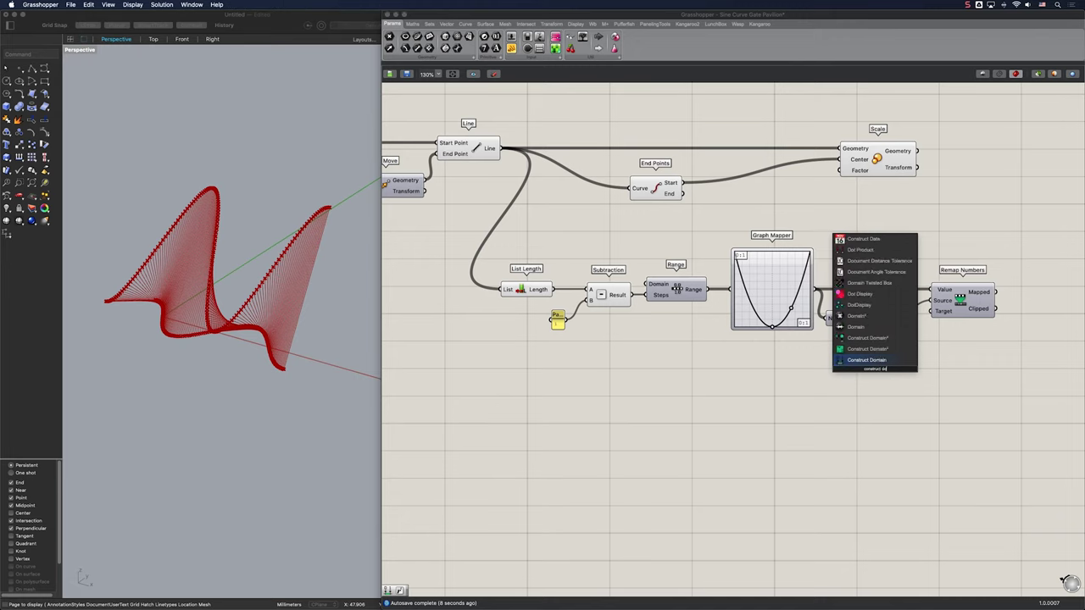
pyautogui.press('Return')
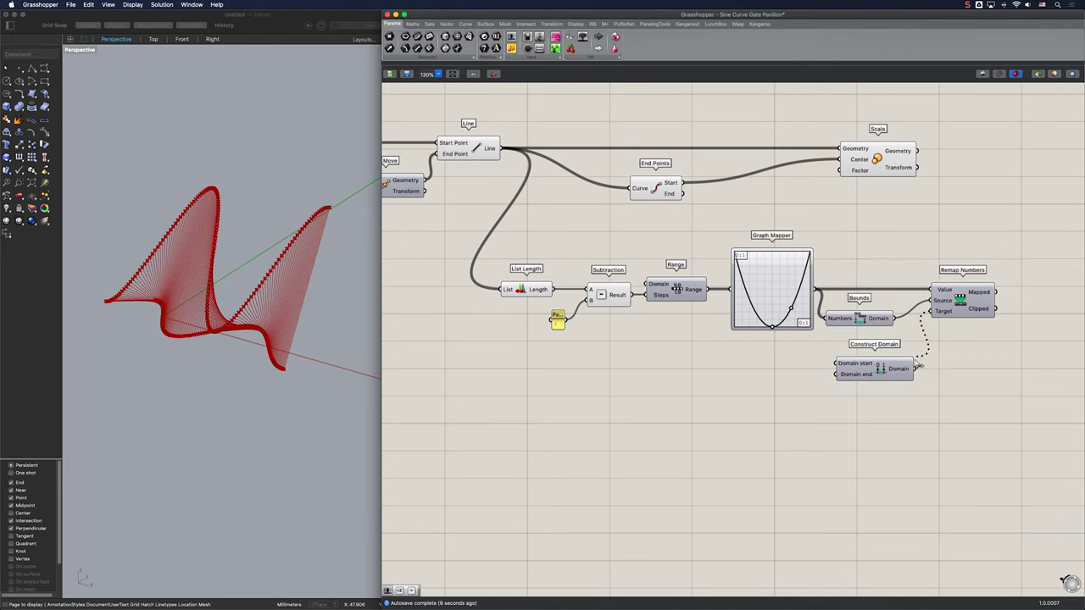
pyautogui.moveTo(917, 363); pyautogui.dragTo(856, 371)
# Add number sliders of 0.5 for the Construct Domain's start and 2 for its end.
pyautogui.click(780, 368)
pyautogui.doubleClick(774, 364)
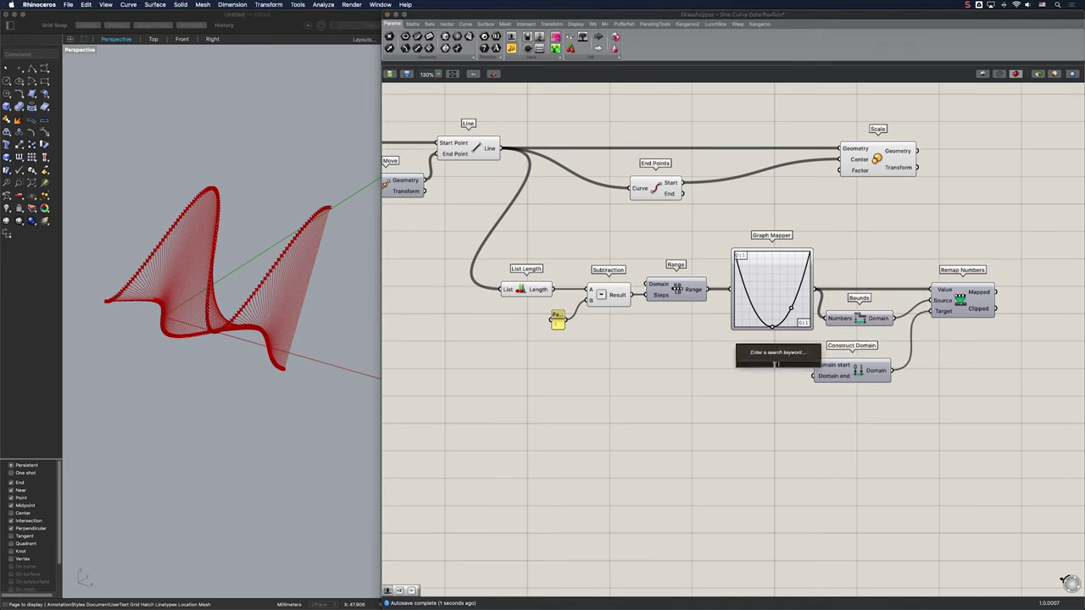
pyautogui.write('0.5')
pyautogui.press('Return')
pyautogui.doubleClick(773, 388)
pyautogui.write('2')
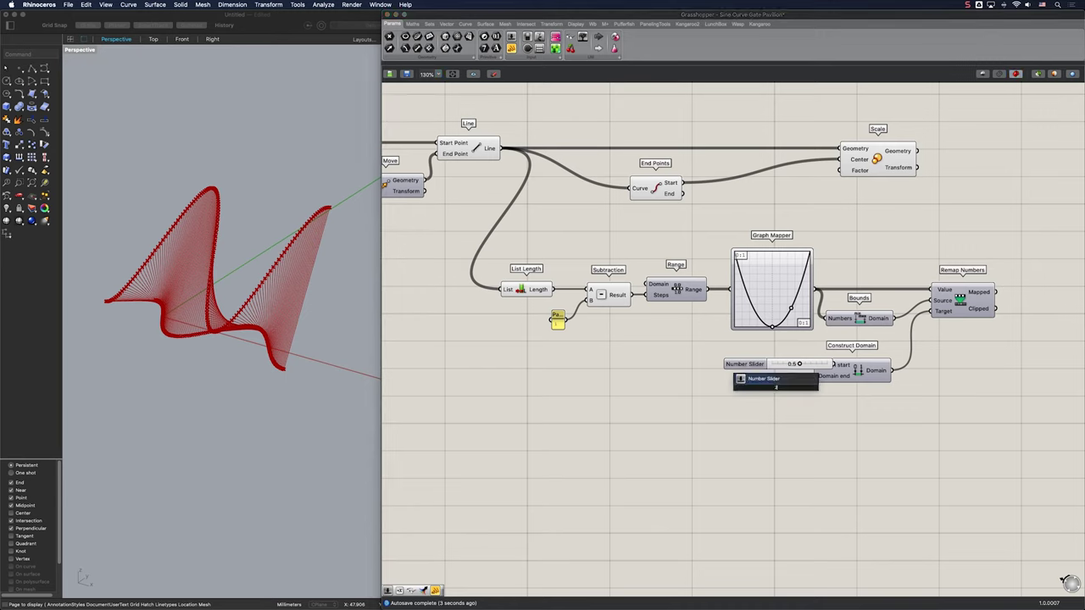
pyautogui.write('2')
pyautogui.press('Return')
pyautogui.moveTo(811, 370); pyautogui.dragTo(793, 386)
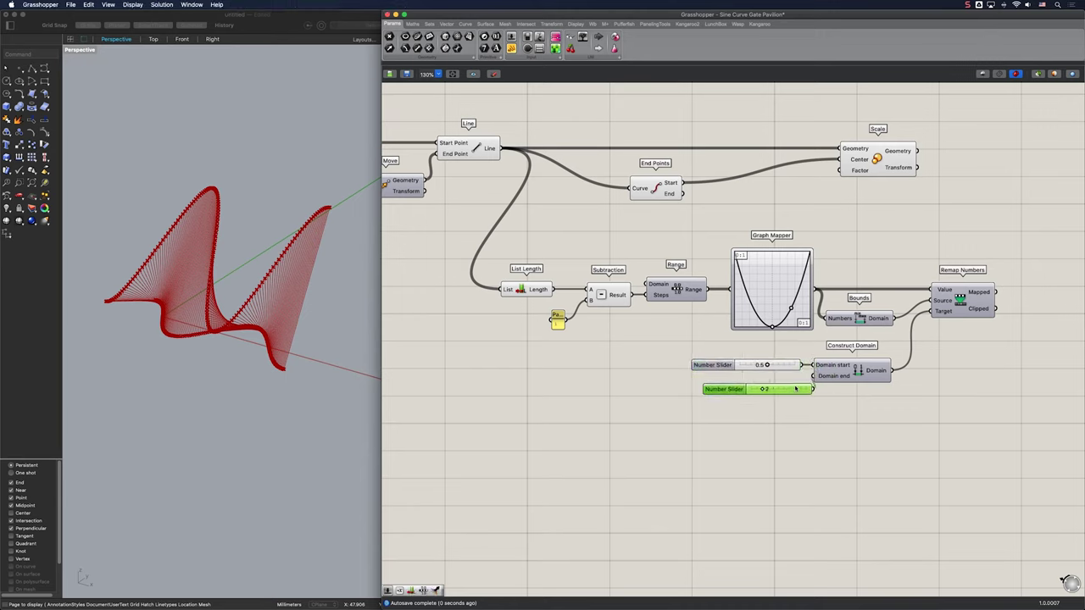
# Connect the Mapped output of Remap Numbers to the Scale component's Factor and shift Scale further along the canvas.
pyautogui.moveTo(840, 172); pyautogui.dragTo(996, 292)
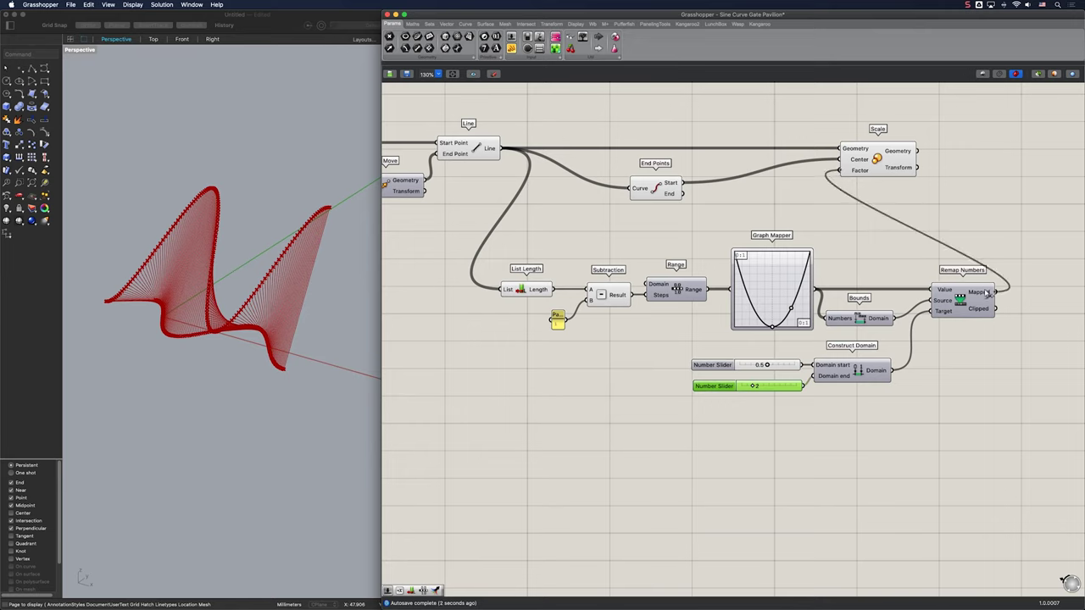
pyautogui.moveTo(876, 160); pyautogui.dragTo(917, 160)
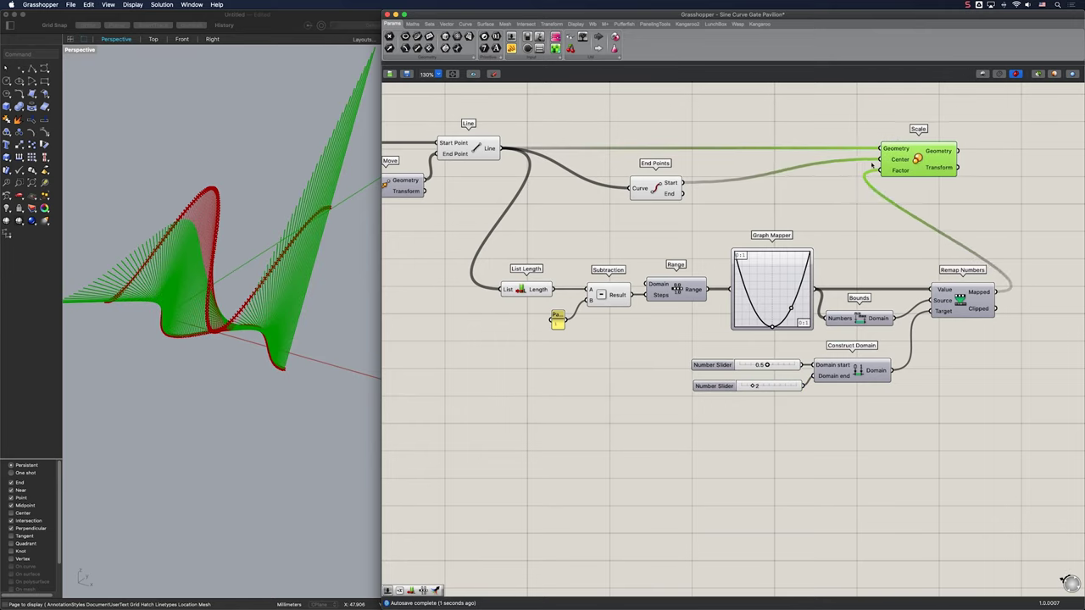
pyautogui.scroll(-3, 313, 244)
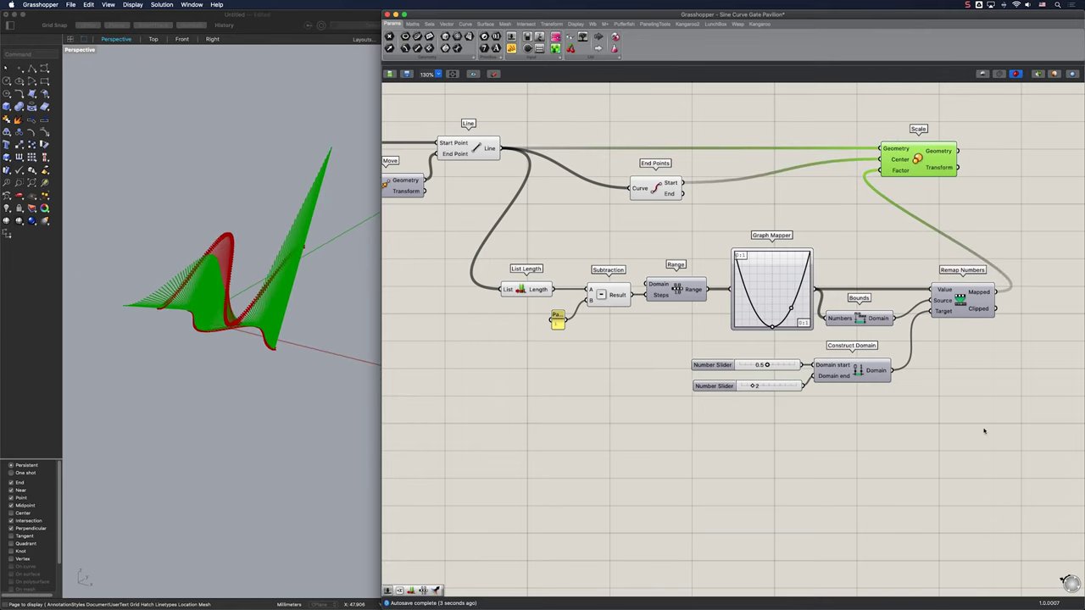
# Turn off the preview of the Line, End Points and remapping components so only the Scale geometry is displayed.
pyautogui.moveTo(984, 430); pyautogui.dragTo(432, 236)
pyautogui.keyDown('shift'); pyautogui.moveTo(675, 218); pyautogui.dragTo(412, 145); pyautogui.keyUp('shift')
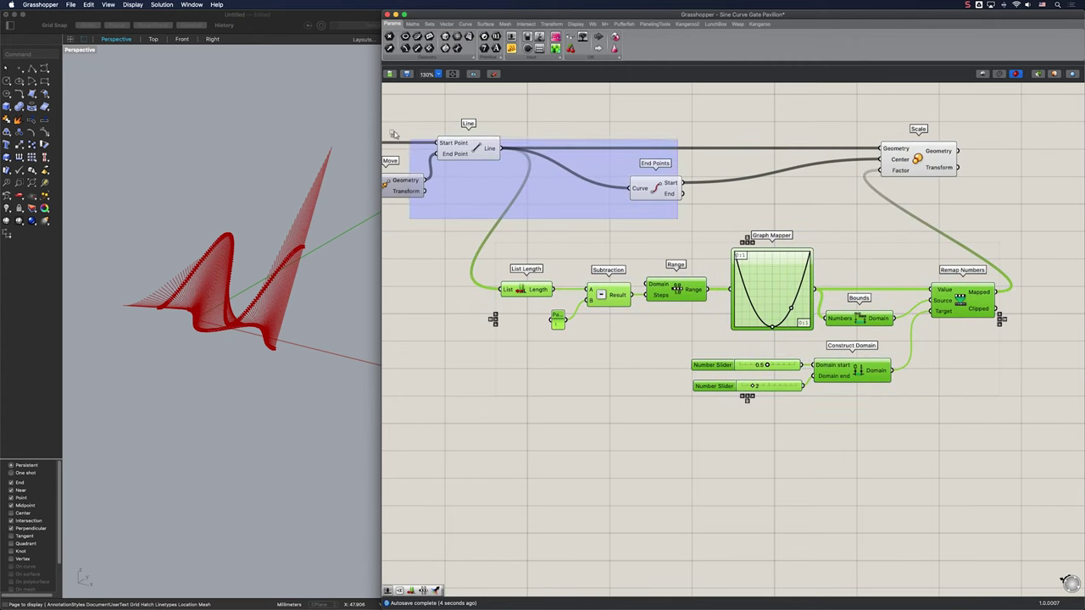
pyautogui.middleClick(457, 152)
pyautogui.click(434, 141)
pyautogui.moveTo(199, 259); pyautogui.dragTo(273, 256, button='right')
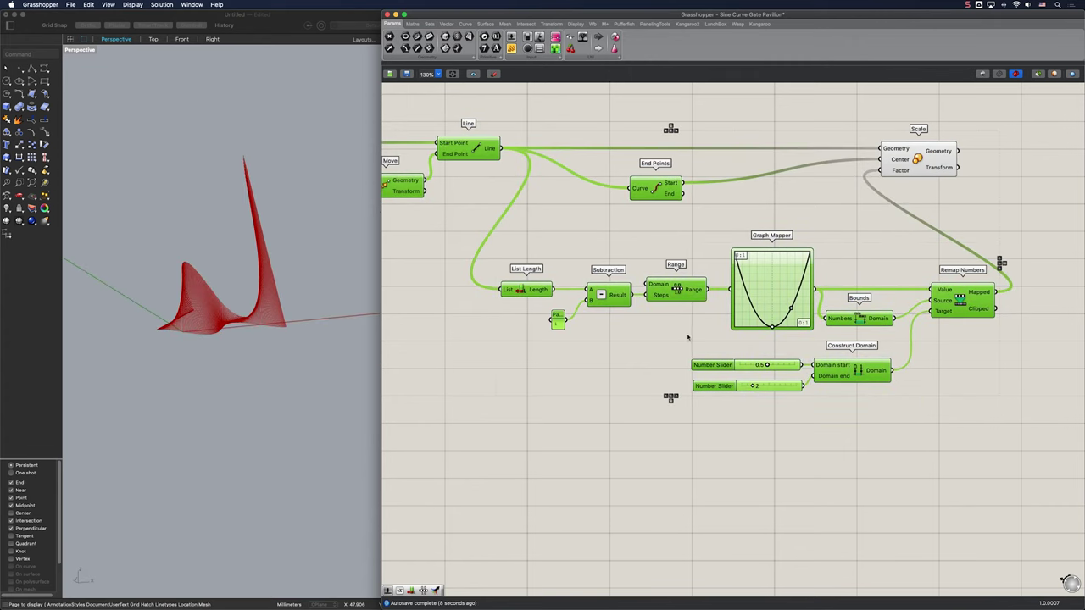
# Shift the vertex of the Graph Mapper's parabola toward the upper end of its horizontal range.
pyautogui.scroll(1, 794, 316)
pyautogui.click(785, 335)
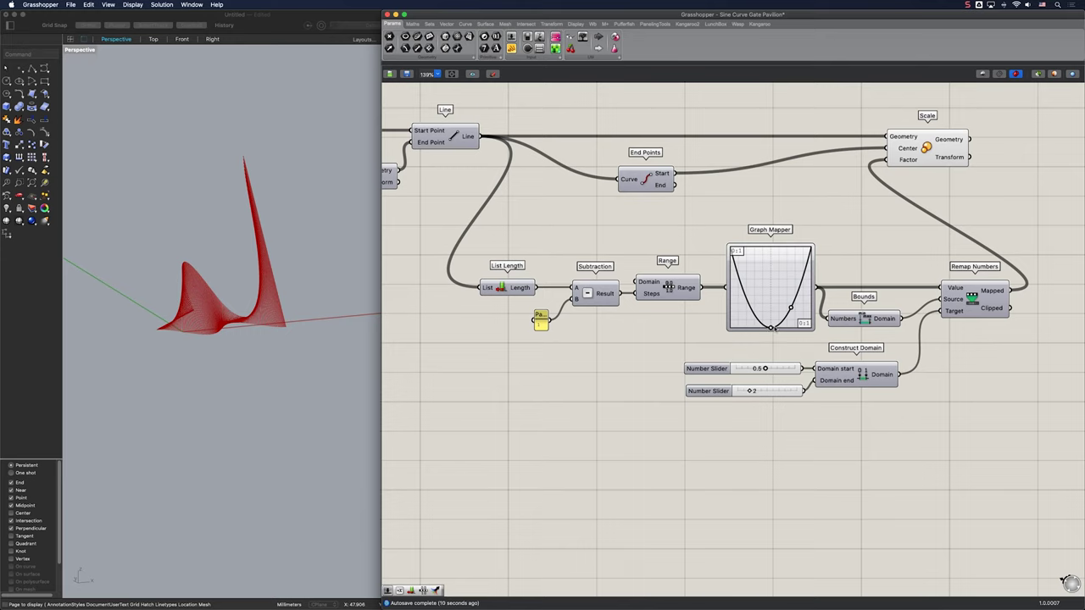
pyautogui.moveTo(772, 328)
pyautogui.mouseDown()
pyautogui.moveTo(803, 311)
pyautogui.moveTo(792, 329)
pyautogui.mouseUp()
pyautogui.moveTo(203, 300); pyautogui.dragTo(230, 312, button='right')
pyautogui.scroll(3, 236, 321)
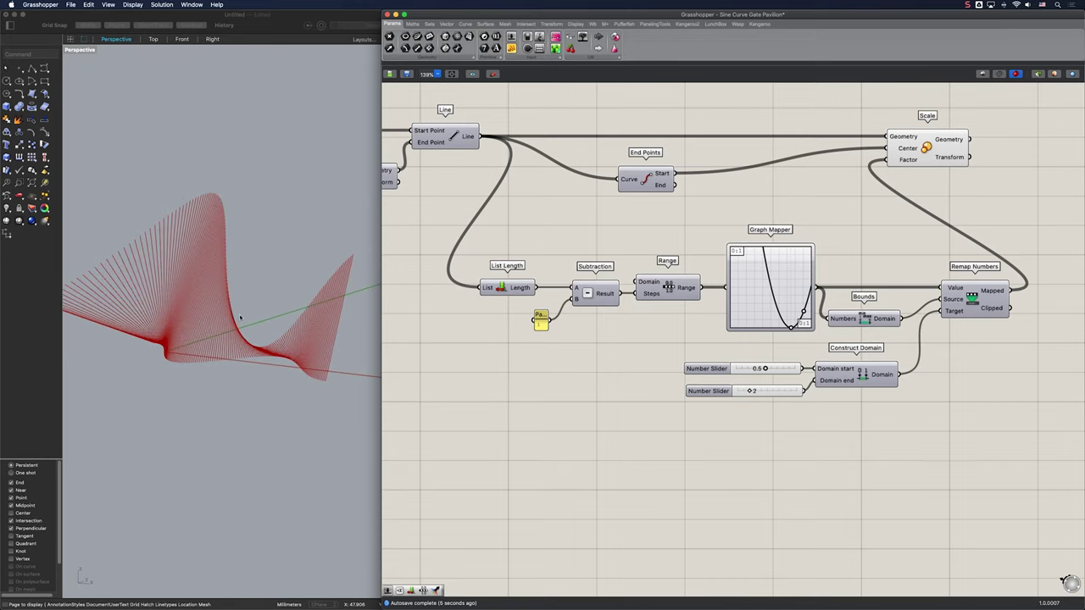
# Add a List Item component farther along the canvas and connect the scaled Geometry output to its List input.
pyautogui.moveTo(975, 367); pyautogui.dragTo(743, 368, button='right')
pyautogui.scroll(-3, 735, 362)
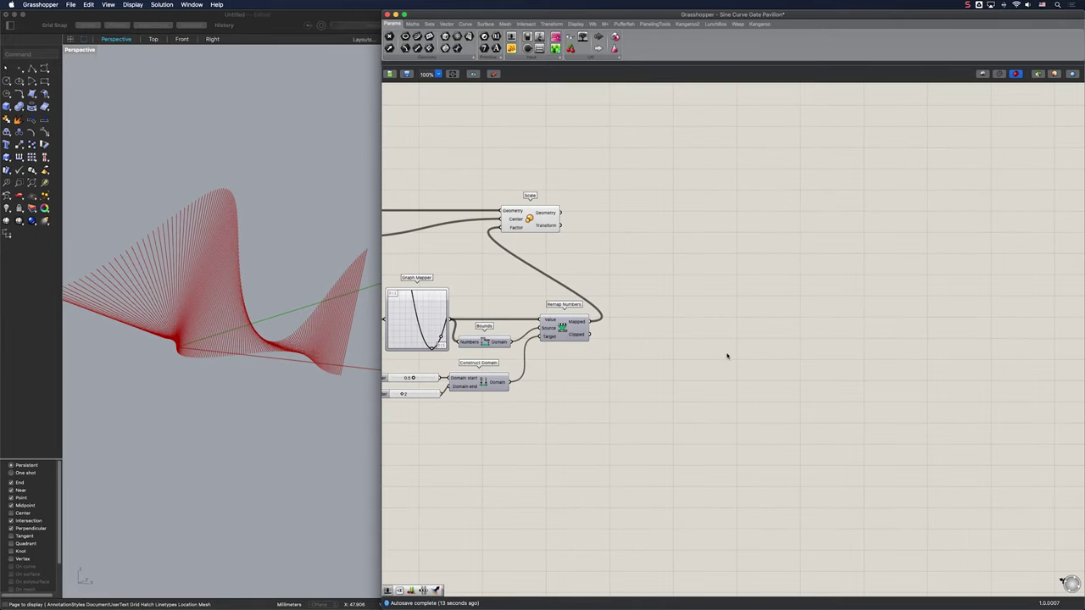
pyautogui.doubleClick(757, 248)
pyautogui.write('list item')
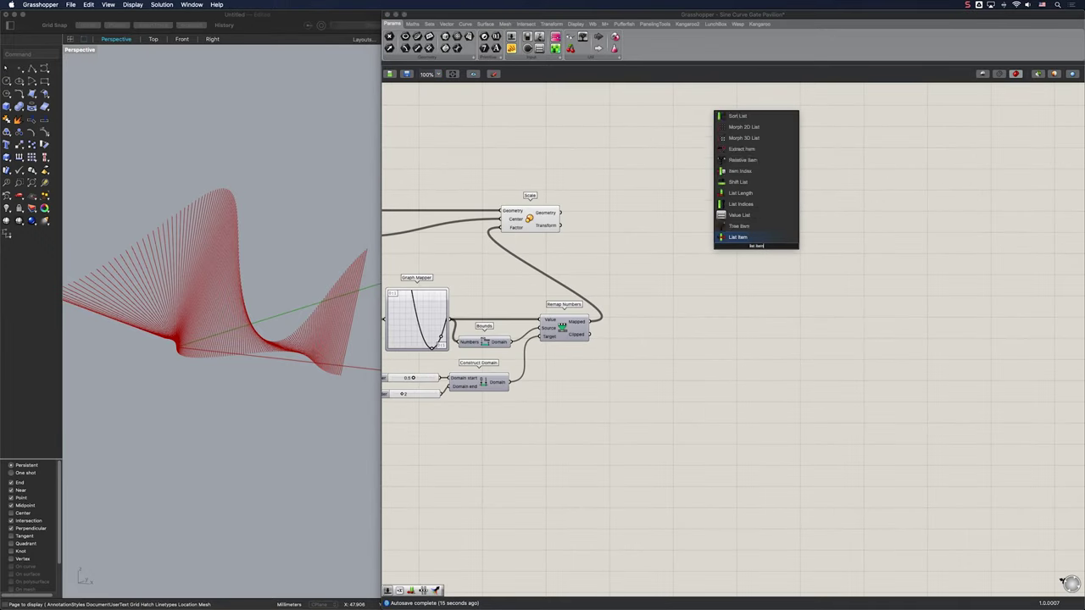
pyautogui.press('Return')
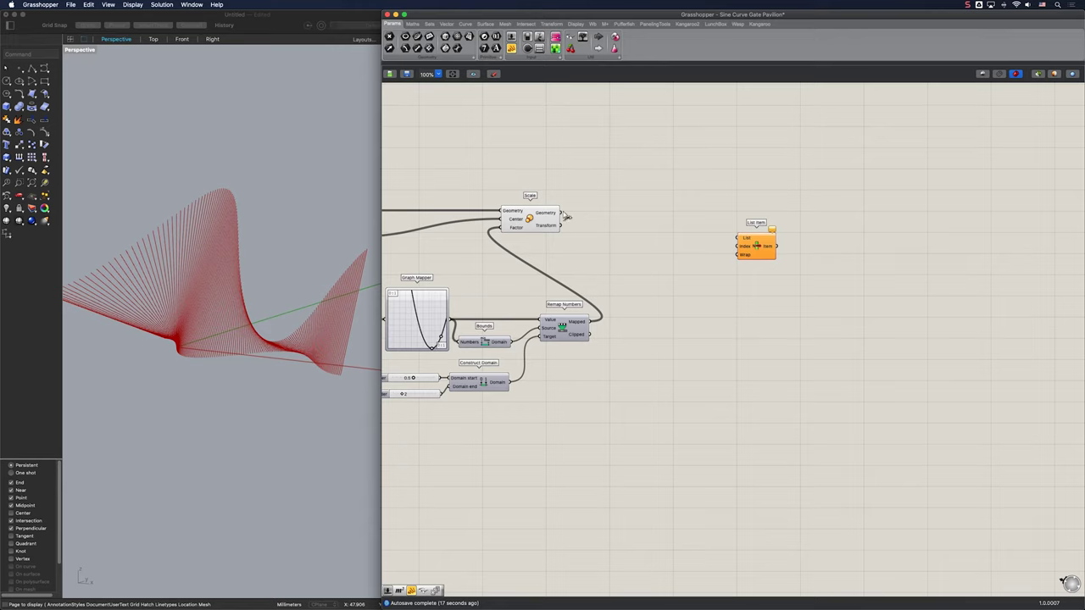
pyautogui.moveTo(727, 229); pyautogui.dragTo(950, 222)
pyautogui.moveTo(864, 262); pyautogui.dragTo(787, 256, button='right')
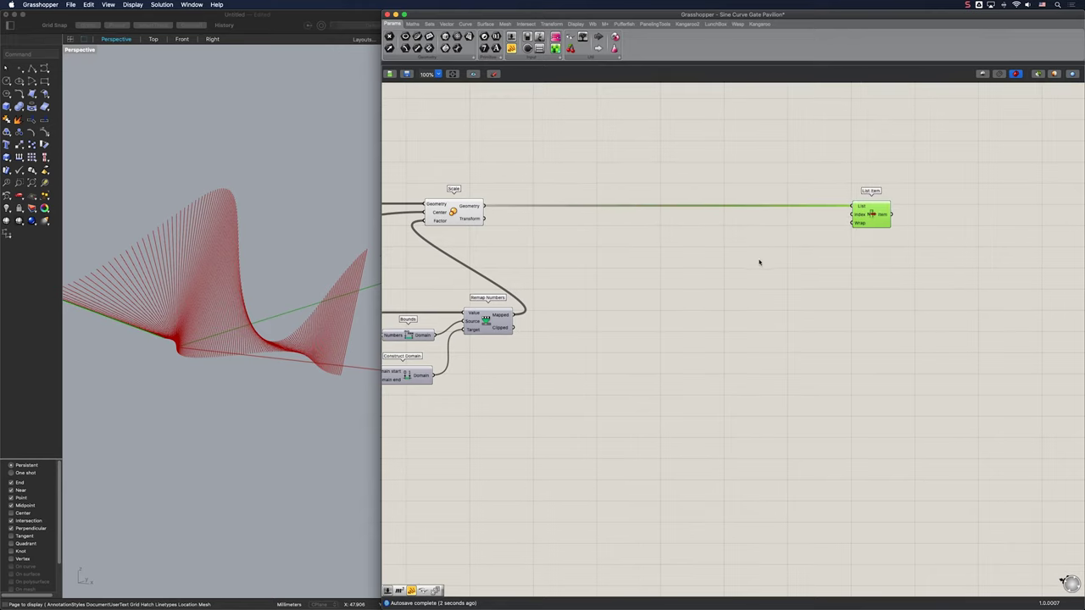
# Add a Series component and connect a number slider of 10 to its Start input.
pyautogui.scroll(2, 754, 262)
pyautogui.doubleClick(720, 264)
pyautogui.write('ser')
pyautogui.press('Return')
pyautogui.moveTo(718, 274); pyautogui.dragTo(731, 275)
pyautogui.doubleClick(661, 266)
pyautogui.write('10')
pyautogui.press('Return')
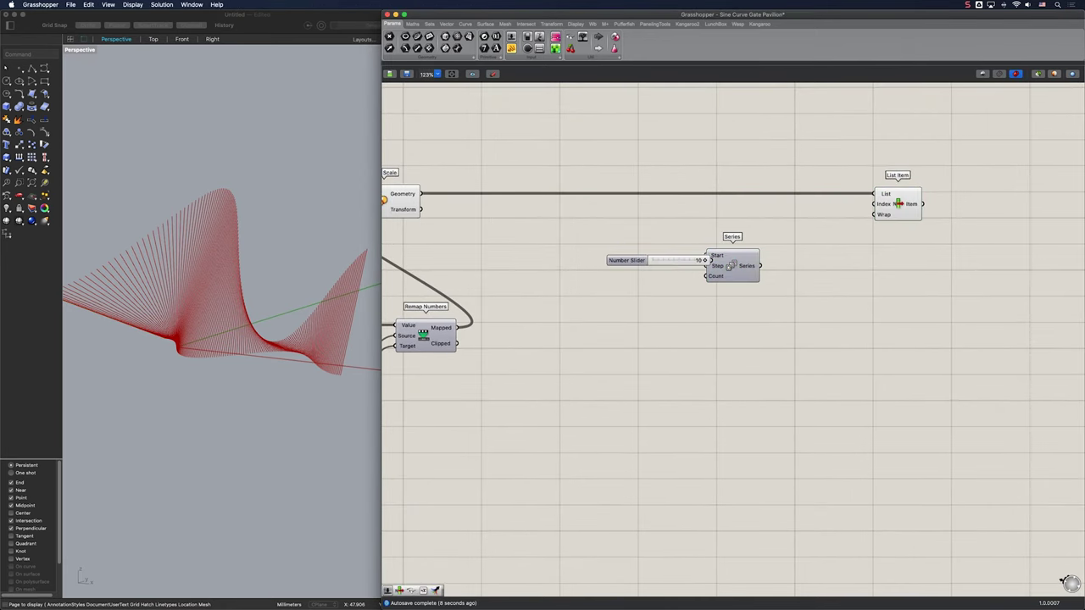
pyautogui.moveTo(655, 256); pyautogui.dragTo(645, 257)
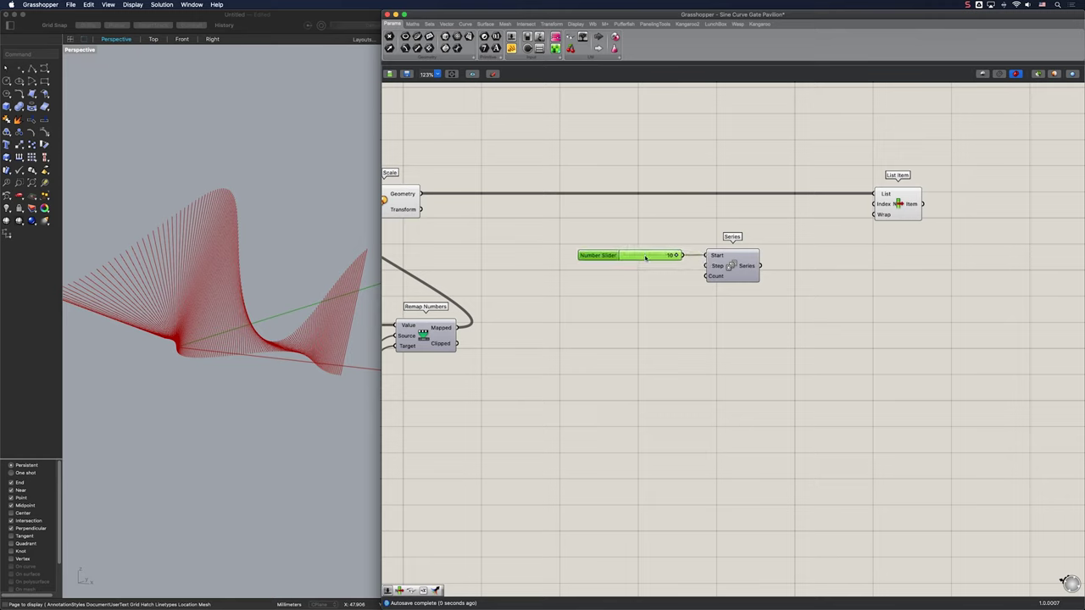
# Add a panel beneath the slider and connect it to the Step input of Series.
pyautogui.doubleClick(667, 283)
pyautogui.write('"')
pyautogui.press('Return')
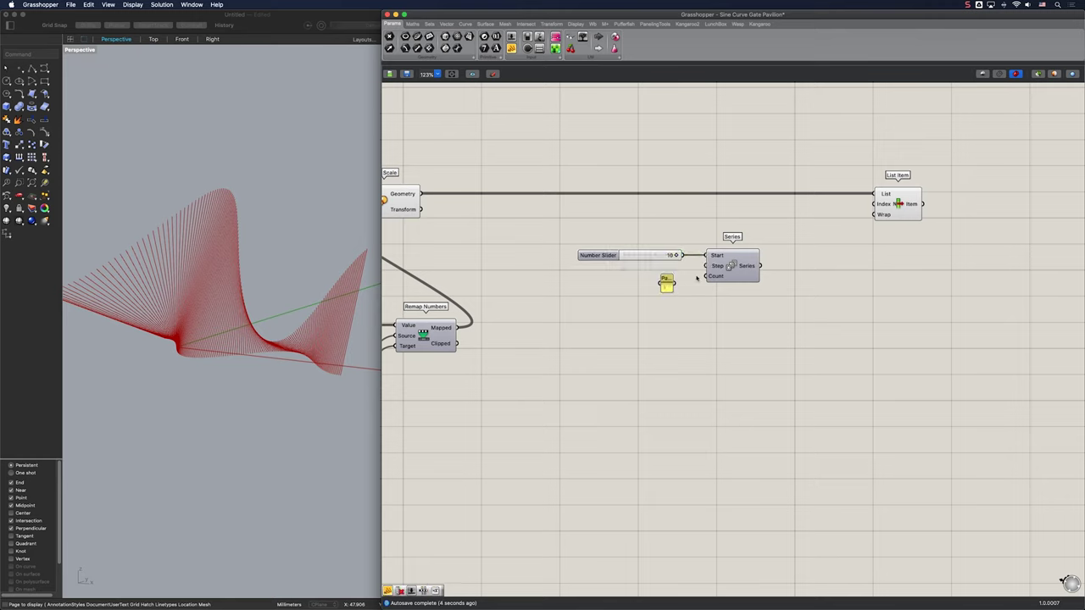
pyautogui.moveTo(703, 276); pyautogui.dragTo(676, 285)
# Add a number slider of 55 below Series and connect it to input A of a new Multiplication component.
pyautogui.doubleClick(642, 327)
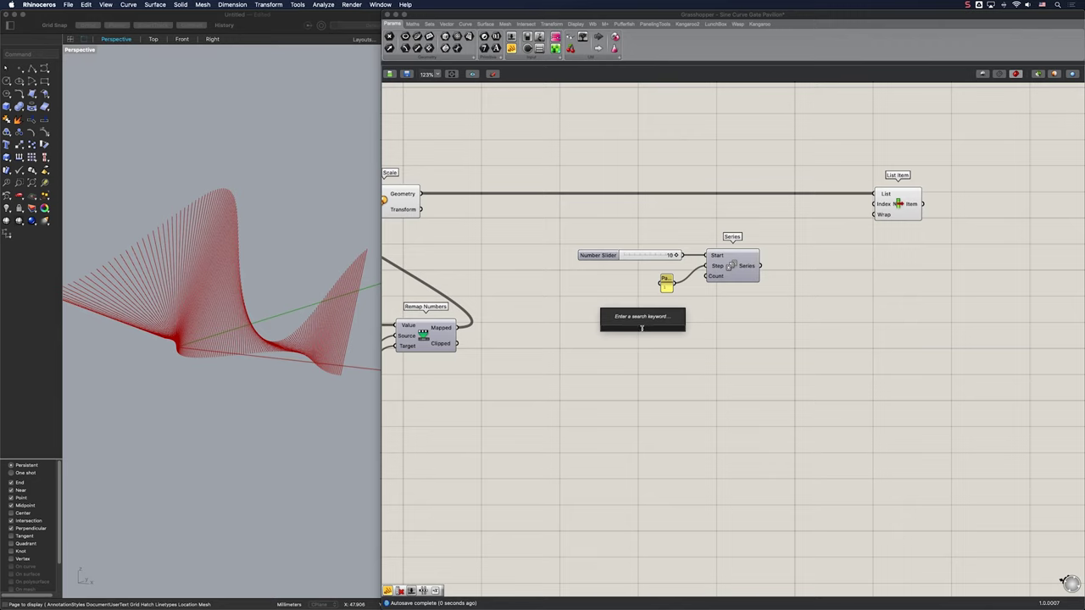
pyautogui.write('55')
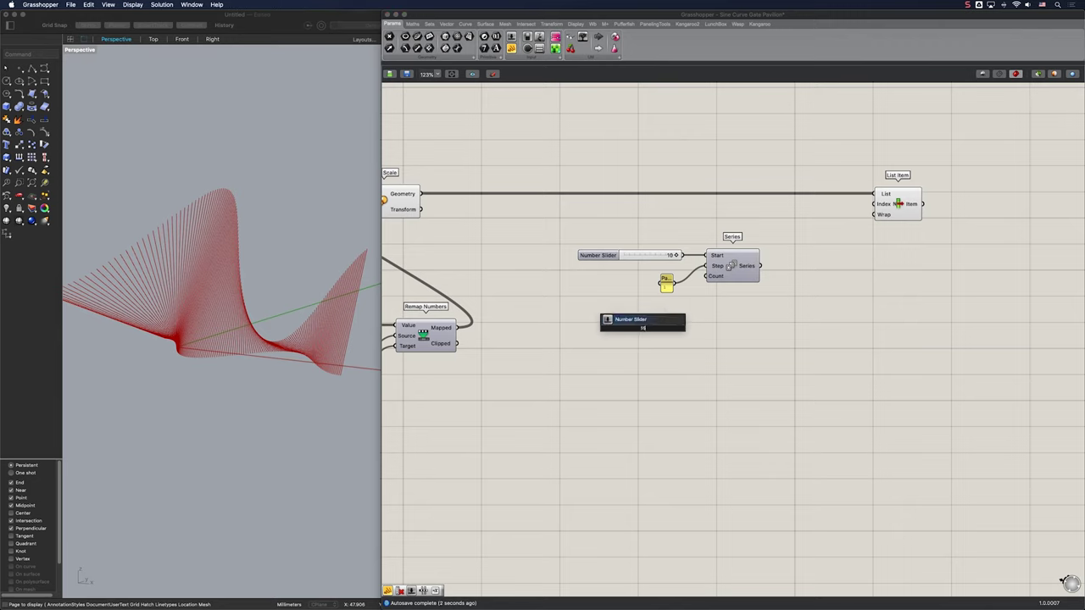
pyautogui.press('Return')
pyautogui.moveTo(680, 331); pyautogui.dragTo(648, 334)
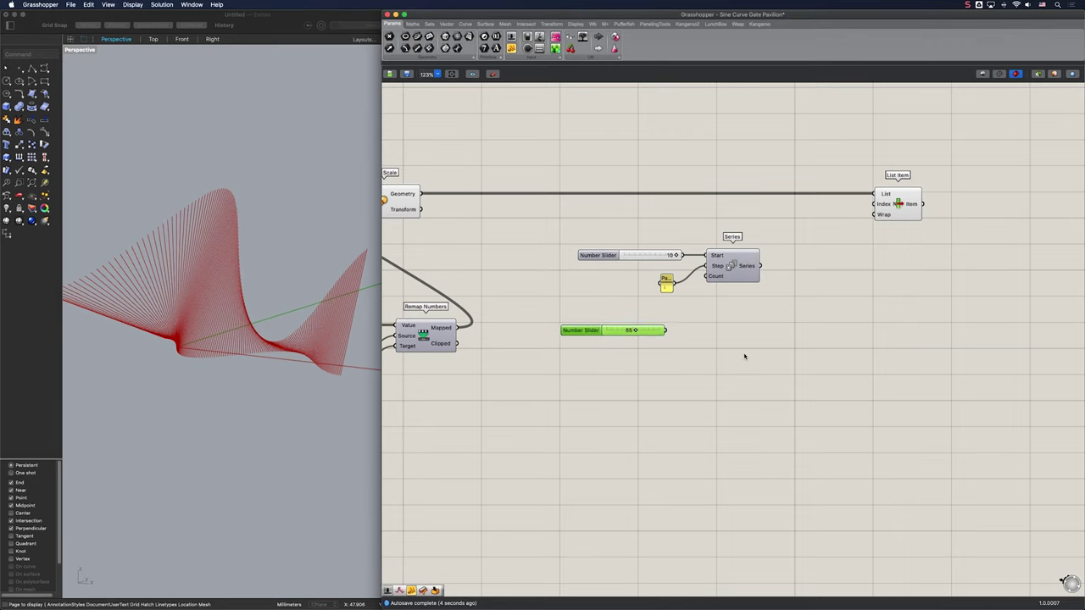
pyautogui.doubleClick(695, 394)
pyautogui.write('*')
pyautogui.press('Return')
pyautogui.moveTo(695, 391); pyautogui.dragTo(704, 373)
pyautogui.moveTo(665, 330); pyautogui.dragTo(684, 369)
pyautogui.click(653, 382)
# Add a panel and connect it to input B of Multiplication.
pyautogui.doubleClick(652, 381)
pyautogui.write('panel')
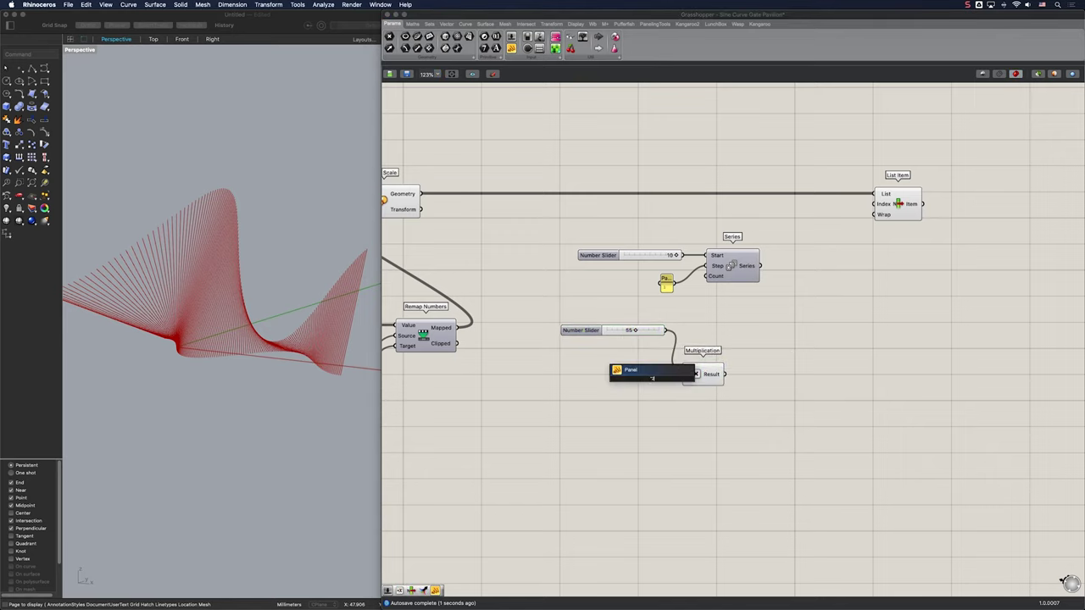
pyautogui.press('Return')
pyautogui.moveTo(683, 382); pyautogui.dragTo(705, 275)
# Add an Addition of the Multiplication result and a panel of 1, and connect its result to the Count of Series.
pyautogui.doubleClick(759, 384)
pyautogui.write('+')
pyautogui.press('Return')
pyautogui.doubleClick(725, 401)
pyautogui.write('"1')
pyautogui.press('Return')
# Add a Range component with Steps fed by the 55 slider, and connect the Series output to the List Item's Index.
pyautogui.doubleClick(824, 330)
pyautogui.write('range')
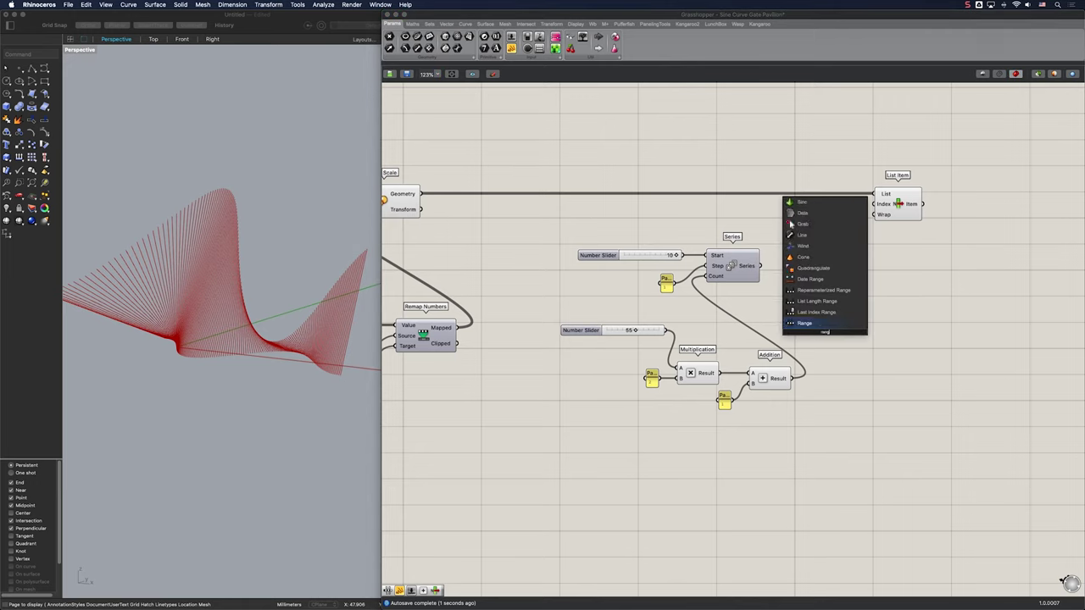
pyautogui.press('Return')
pyautogui.moveTo(716, 333); pyautogui.dragTo(870, 325)
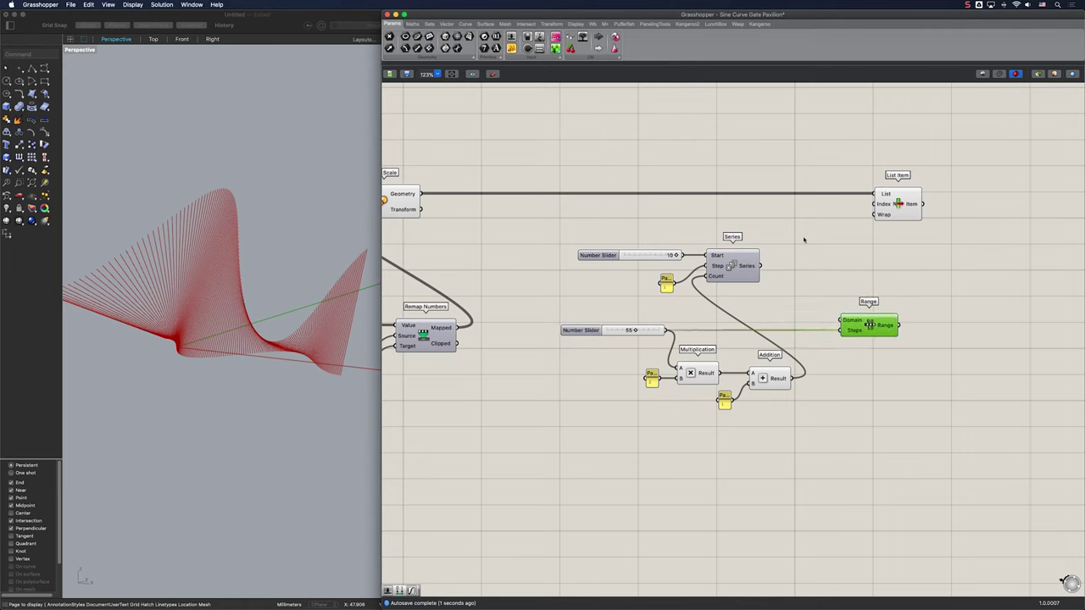
pyautogui.moveTo(766, 266); pyautogui.dragTo(926, 206)
pyautogui.moveTo(296, 345); pyautogui.dragTo(310, 339, button='right')
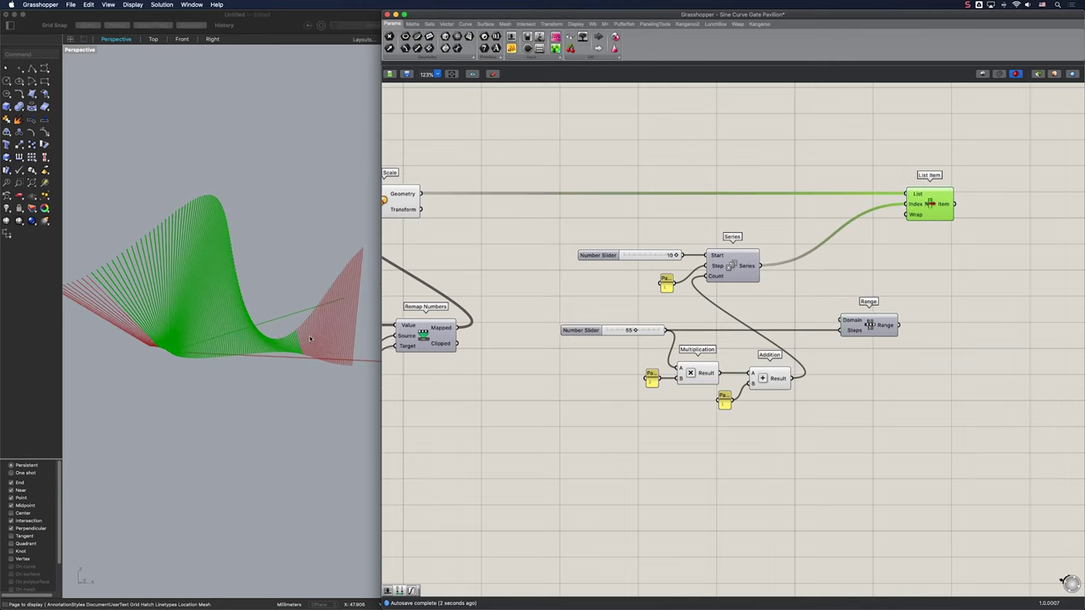
# Add a second Graph Mapper beside the new Range component and connect the Range output to it.
pyautogui.hscroll(5, 828, 351)
pyautogui.doubleClick(770, 326)
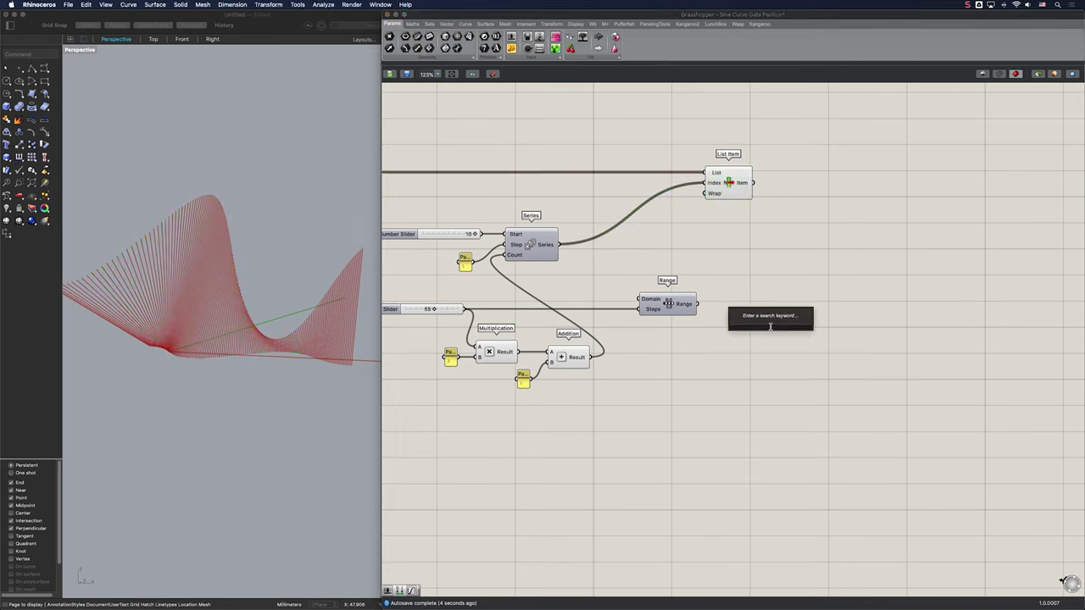
pyautogui.write('graph')
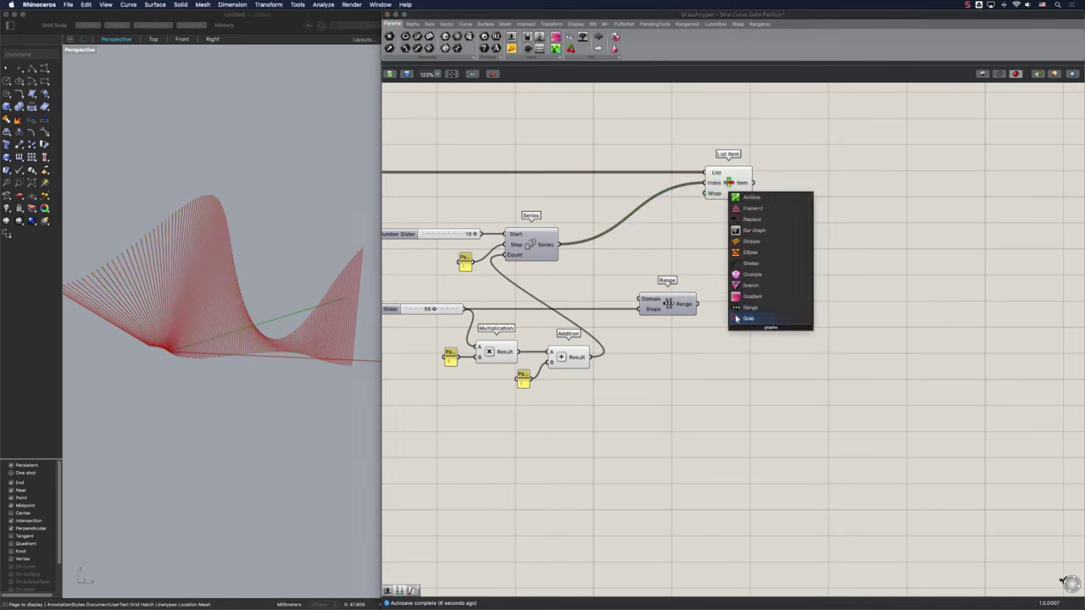
pyautogui.click(738, 307)
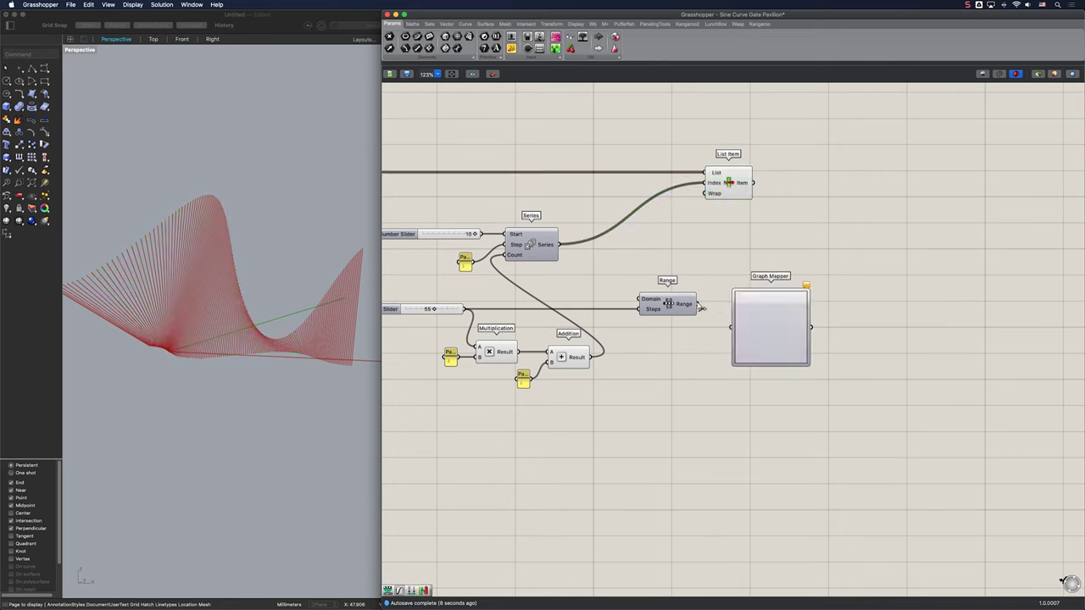
pyautogui.moveTo(702, 308); pyautogui.dragTo(770, 301)
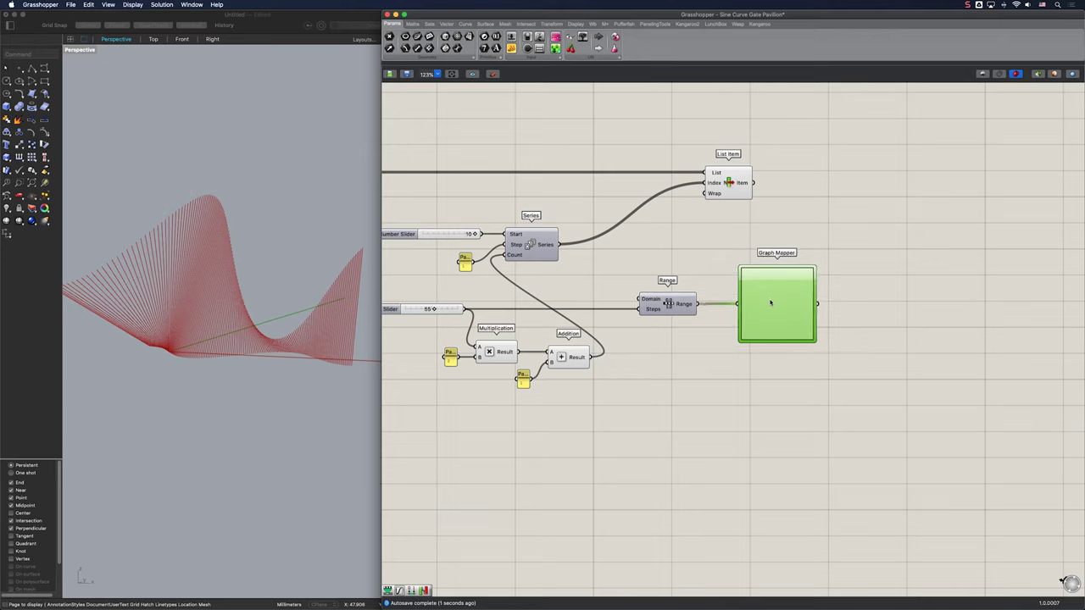
# Set the new Graph Mapper to a Bezier graph and move its upper handle to the middle of the top edge for an S-curve.
pyautogui.rightClick(770, 301)
pyautogui.moveTo(801, 397)
pyautogui.click(864, 408)
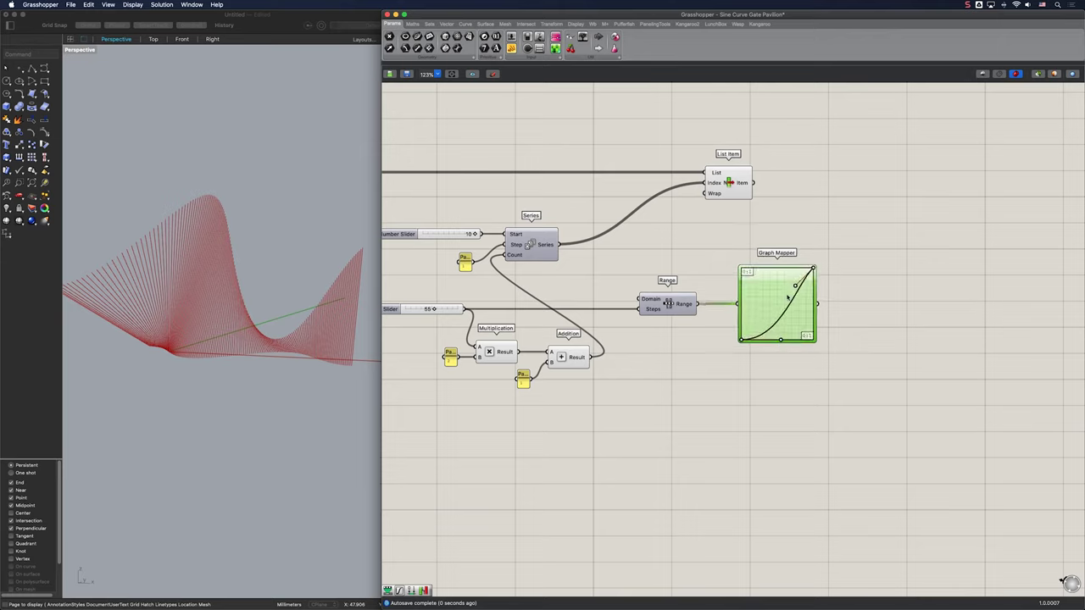
pyautogui.moveTo(795, 286); pyautogui.dragTo(776, 267)
# Add Remap Numbers fed by the Bezier Graph Mapper, with a Bounds component of the same values connected to its Source.
pyautogui.moveTo(871, 341); pyautogui.dragTo(838, 329, button='right')
pyautogui.doubleClick(912, 327)
pyautogui.write('rema')
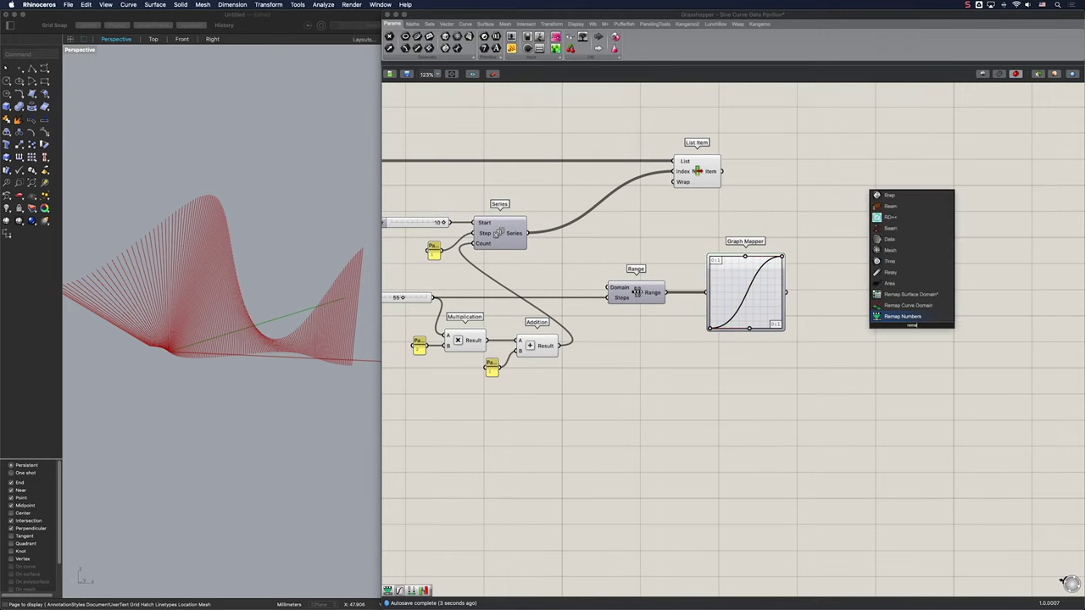
pyautogui.press('Return')
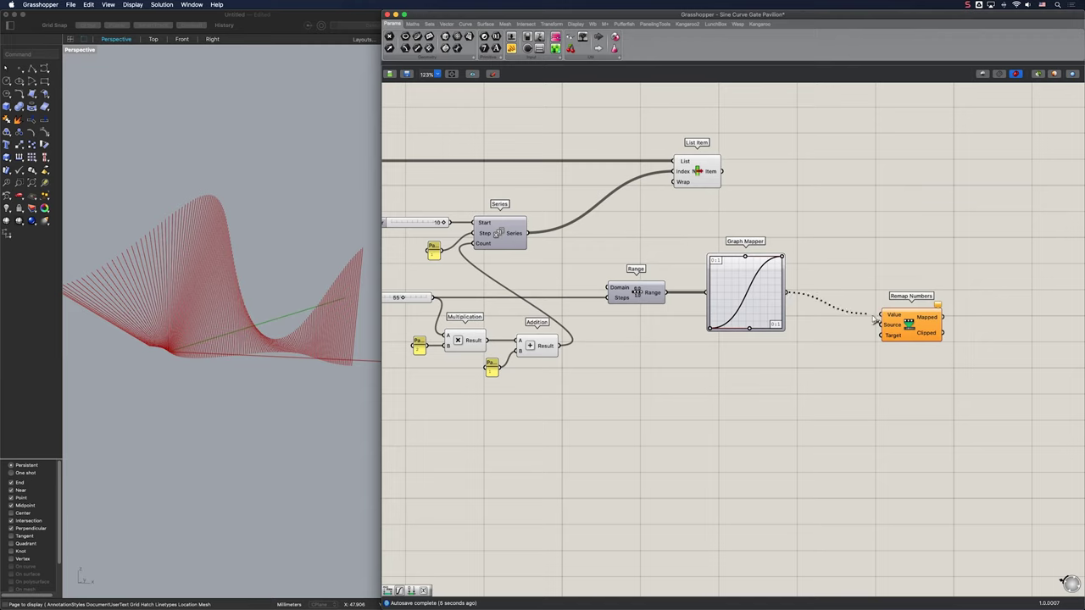
pyautogui.moveTo(873, 319); pyautogui.dragTo(959, 303)
pyautogui.doubleClick(875, 318)
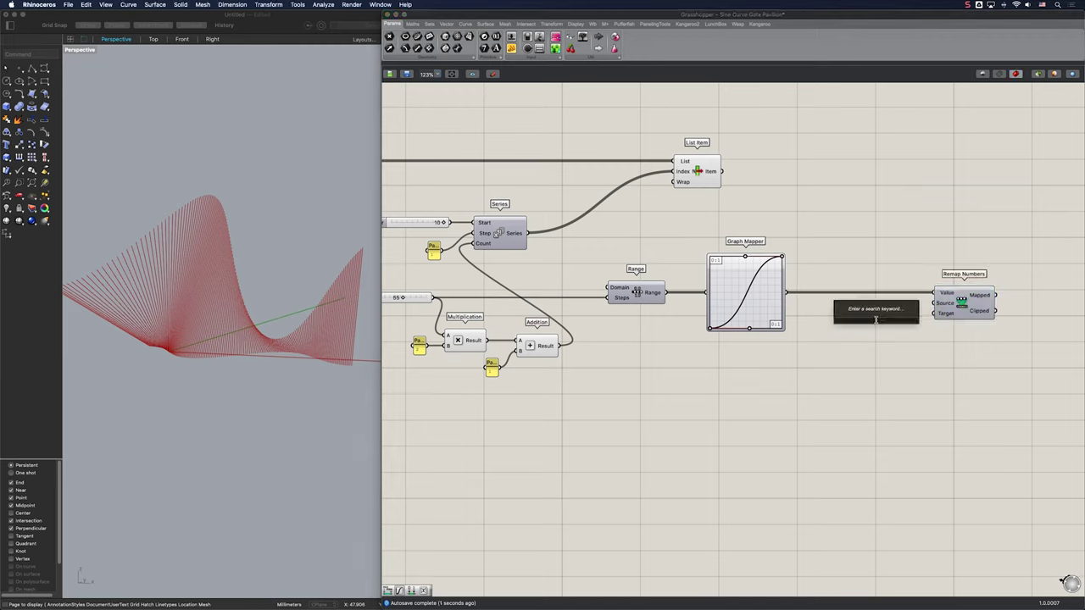
pyautogui.write('bounds')
pyautogui.press('Return')
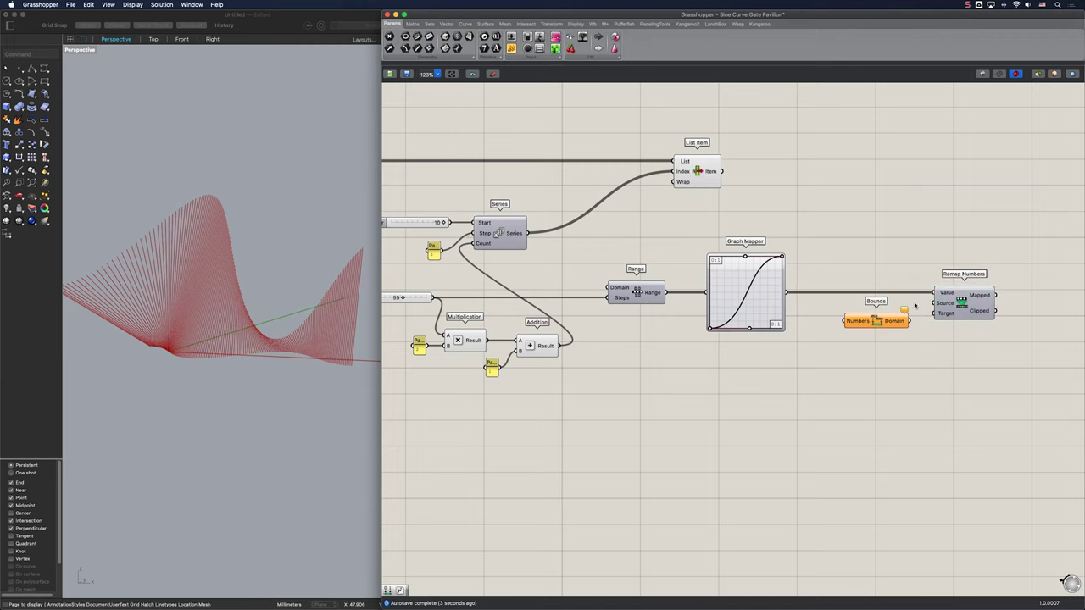
pyautogui.moveTo(934, 303); pyautogui.dragTo(863, 325)
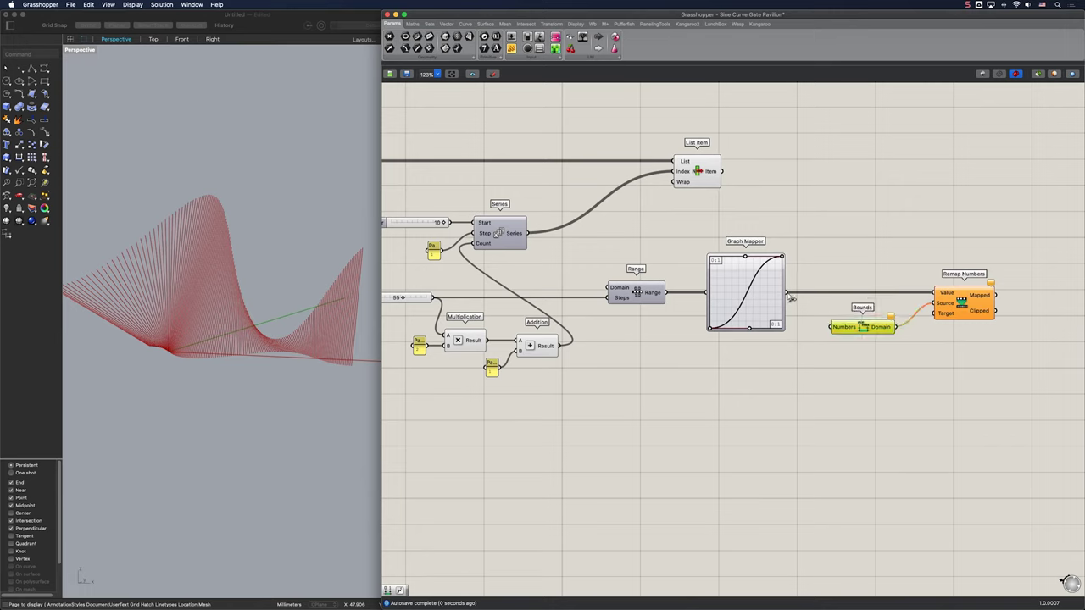
# Add a Construct Domain component and connect it to the Target input of the new Remap Numbers.
pyautogui.doubleClick(845, 370)
pyautogui.write('construct domain')
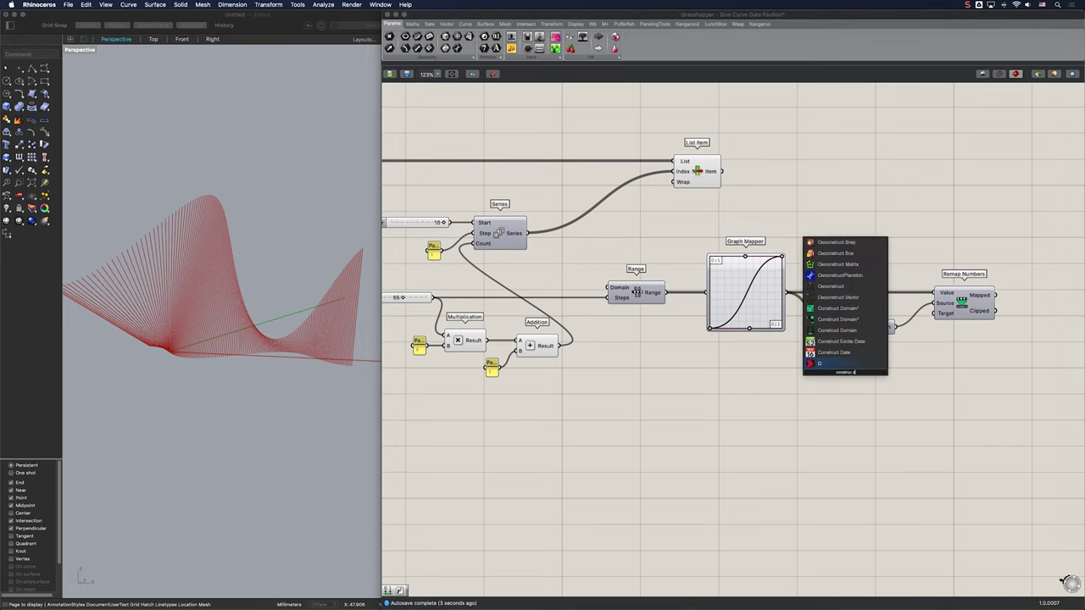
pyautogui.press('Return')
pyautogui.moveTo(938, 313); pyautogui.dragTo(867, 378)
# Add number sliders of 0.00001 for the new Construct Domain's start and 0.9 for its end.
pyautogui.doubleClick(755, 373)
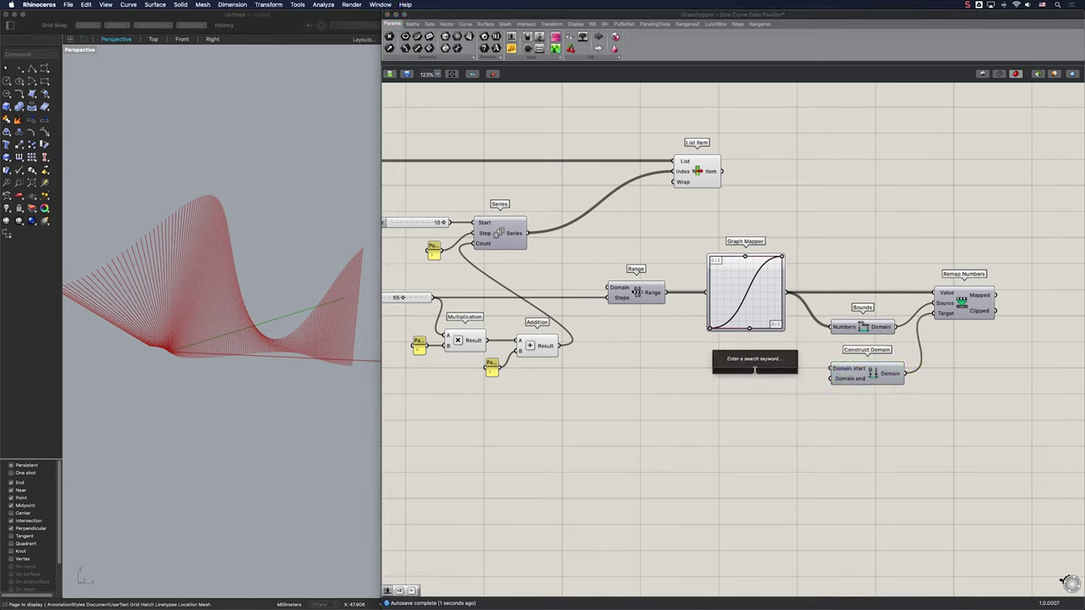
pyautogui.write('0.0001')
pyautogui.press('Return')
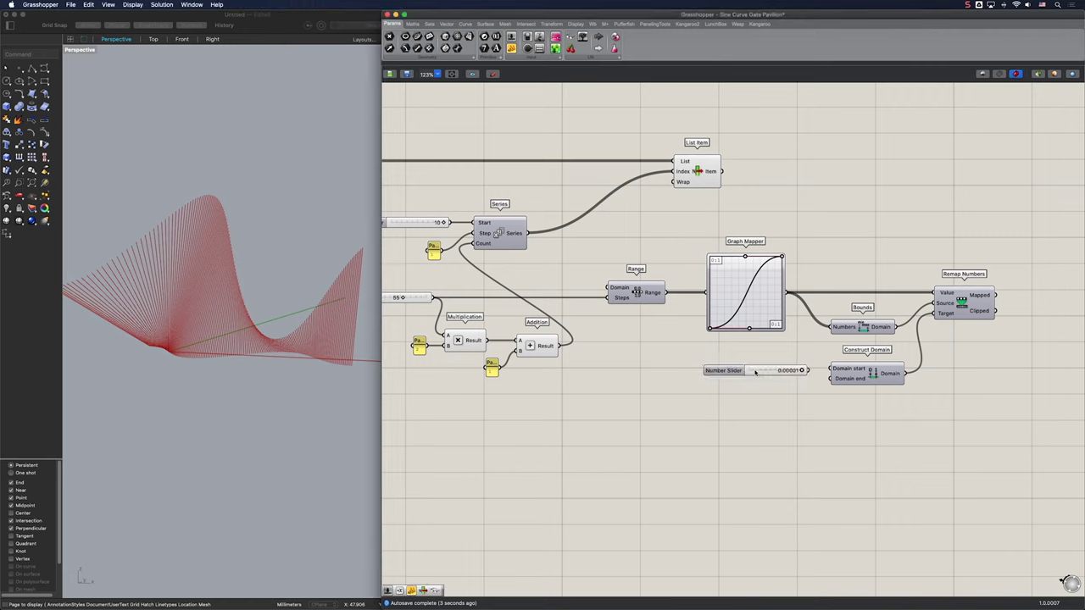
pyautogui.moveTo(829, 368); pyautogui.dragTo(867, 376)
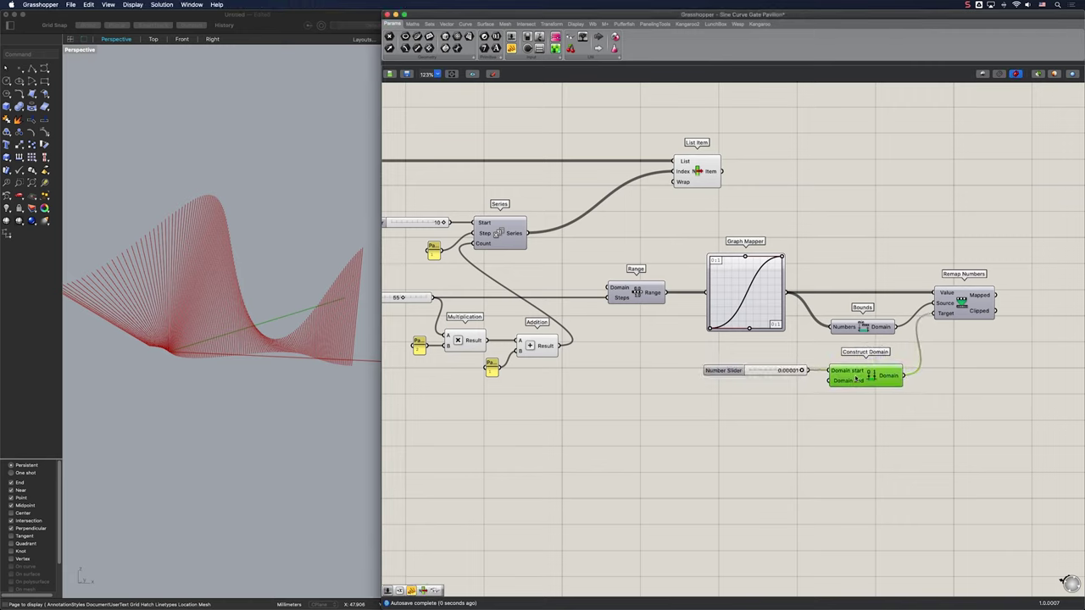
pyautogui.doubleClick(780, 397)
pyautogui.write('0.9')
pyautogui.press('Return')
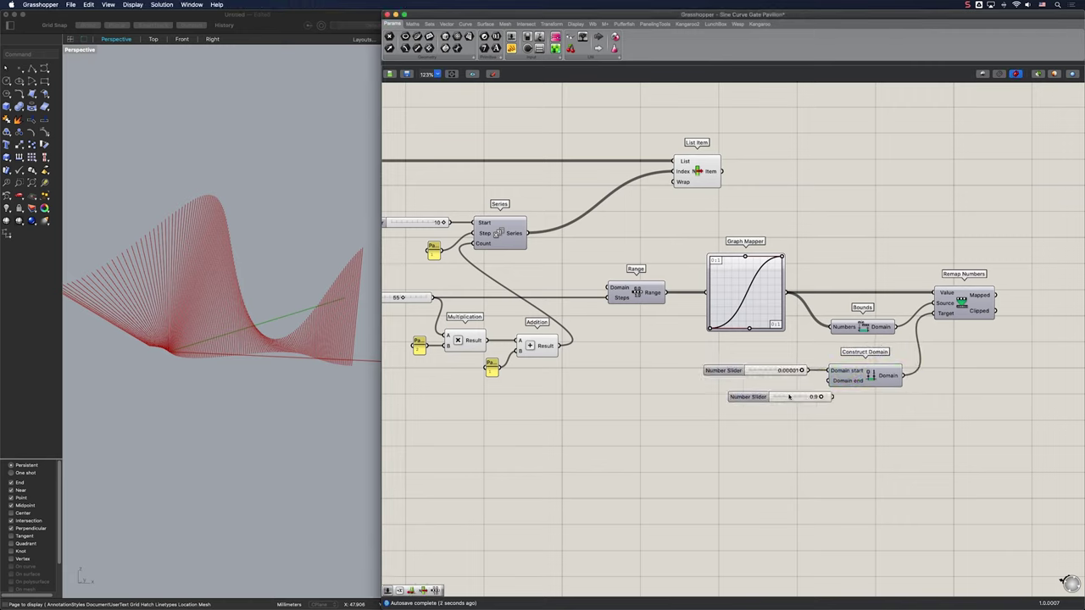
pyautogui.moveTo(786, 395); pyautogui.dragTo(767, 391)
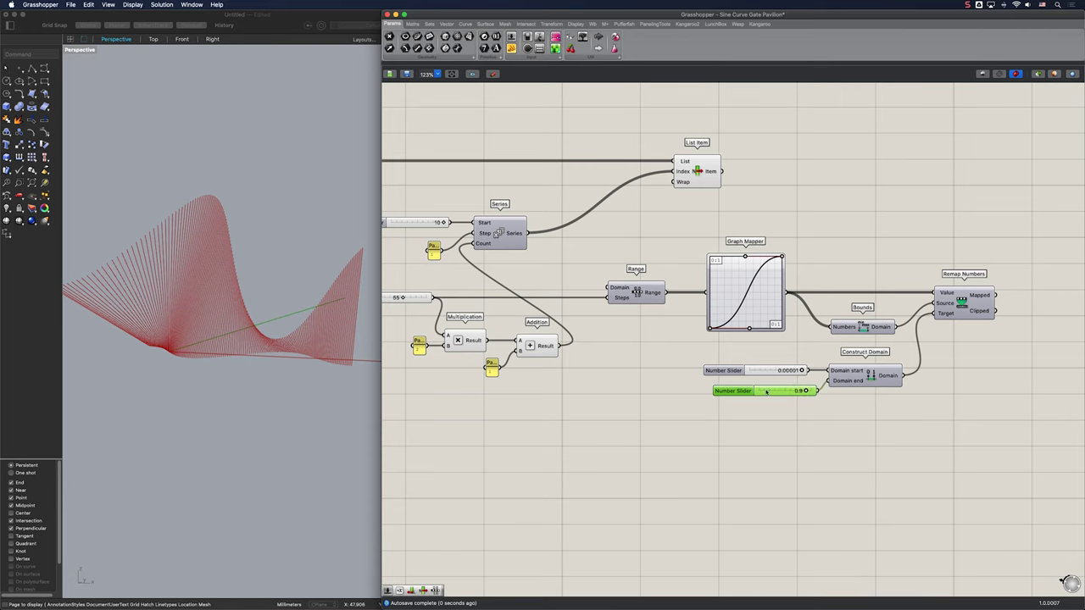
# Add a Merge component and connect the Mapped output of the new Remap Numbers to its Data 1 input.
pyautogui.moveTo(934, 322); pyautogui.dragTo(723, 301, button='right')
pyautogui.doubleClick(910, 296)
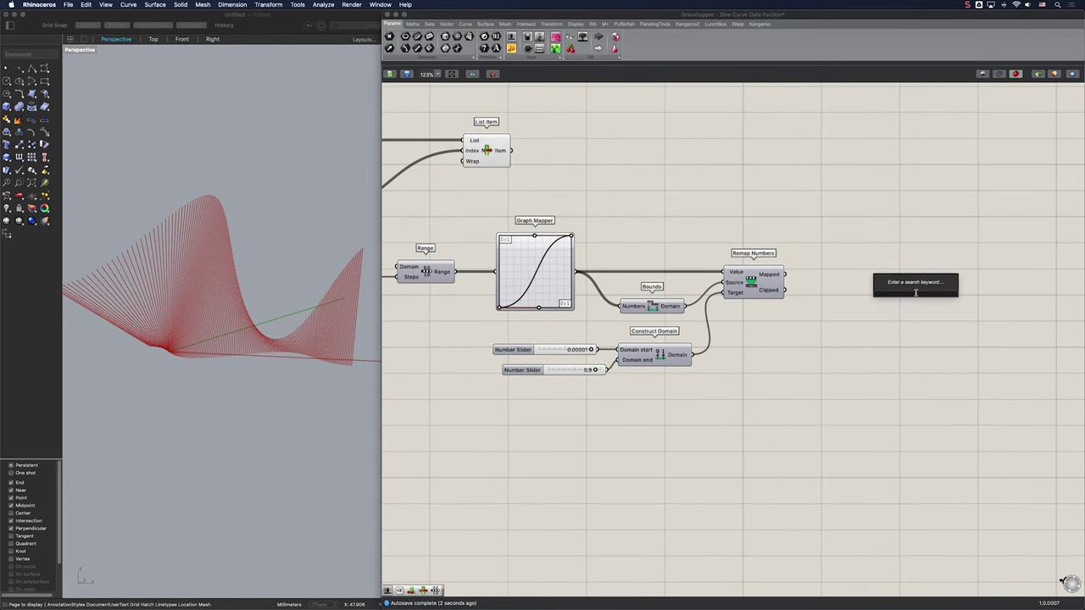
pyautogui.write('merge')
pyautogui.press('Return')
pyautogui.moveTo(785, 275); pyautogui.dragTo(980, 280)
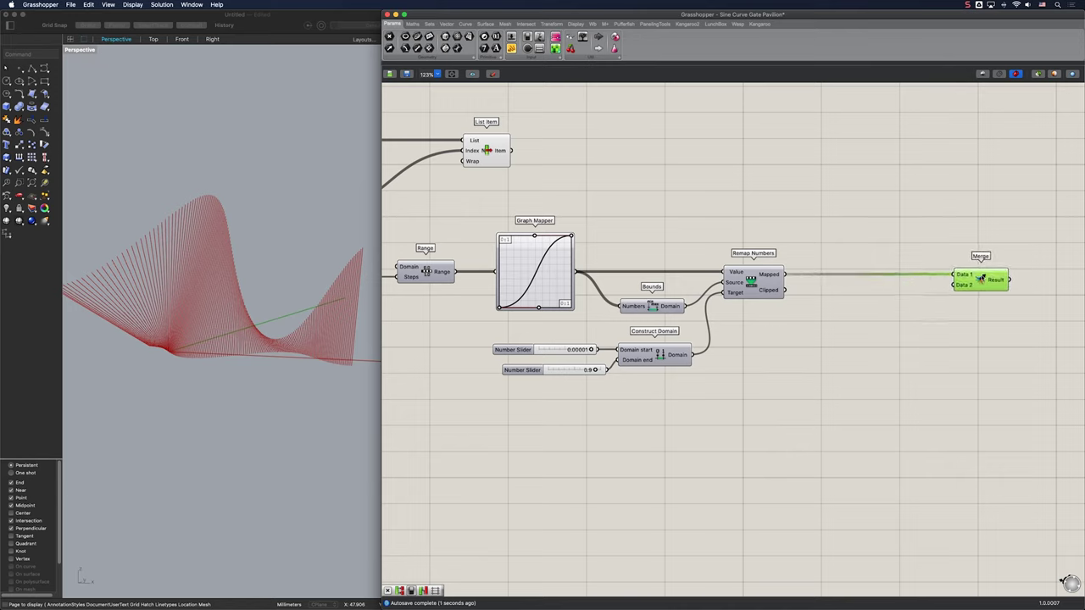
# Add a Reverse List component below the Remap-to-Merge wire and connect the Mapped output to its List input.
pyautogui.doubleClick(819, 330)
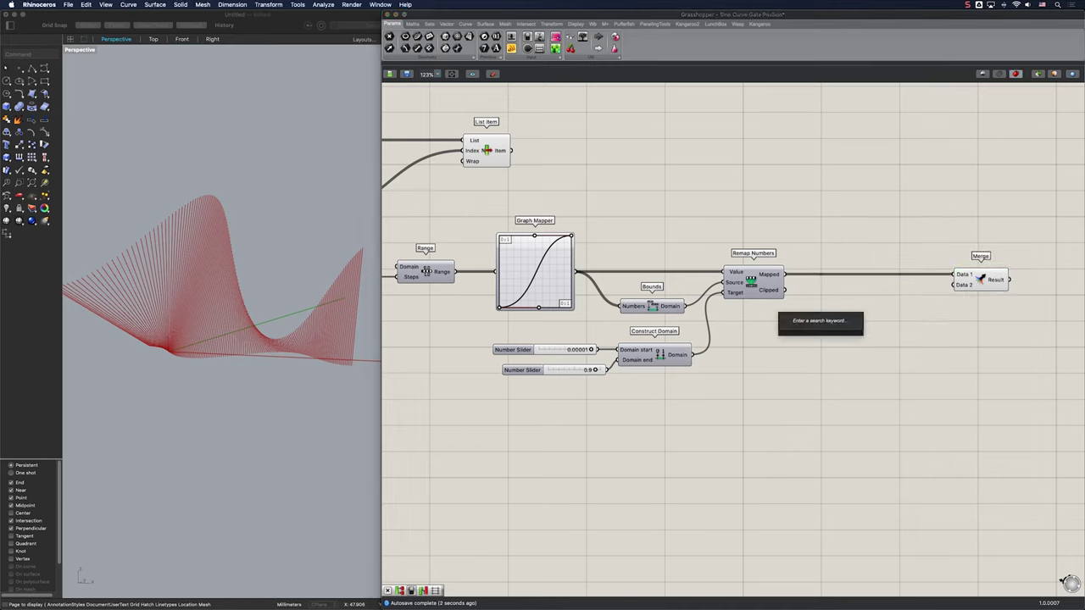
pyautogui.write('reverse')
pyautogui.press('Up')
pyautogui.press('Return')
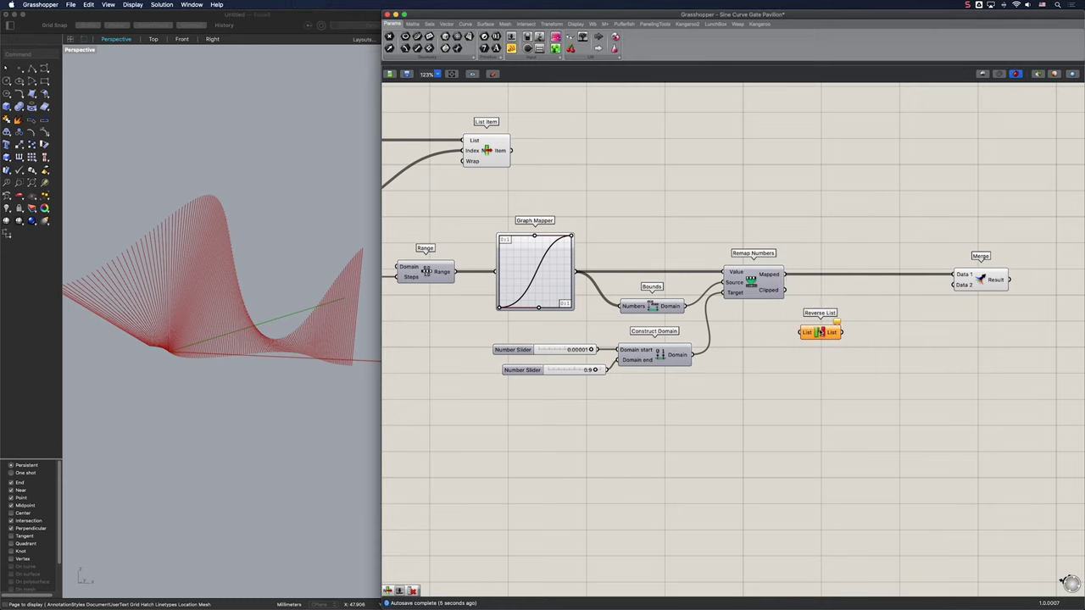
pyautogui.moveTo(786, 275); pyautogui.dragTo(840, 329)
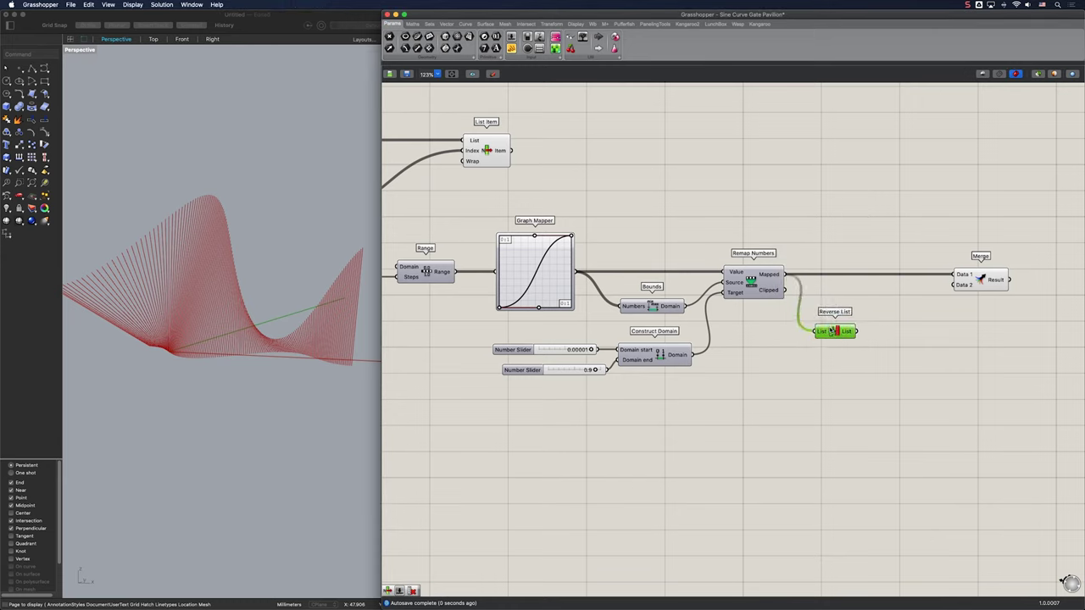
# Add a Cull Index component beside the Reverse List and connect the reversed list to its List input.
pyautogui.doubleClick(888, 339)
pyautogui.write('cull in')
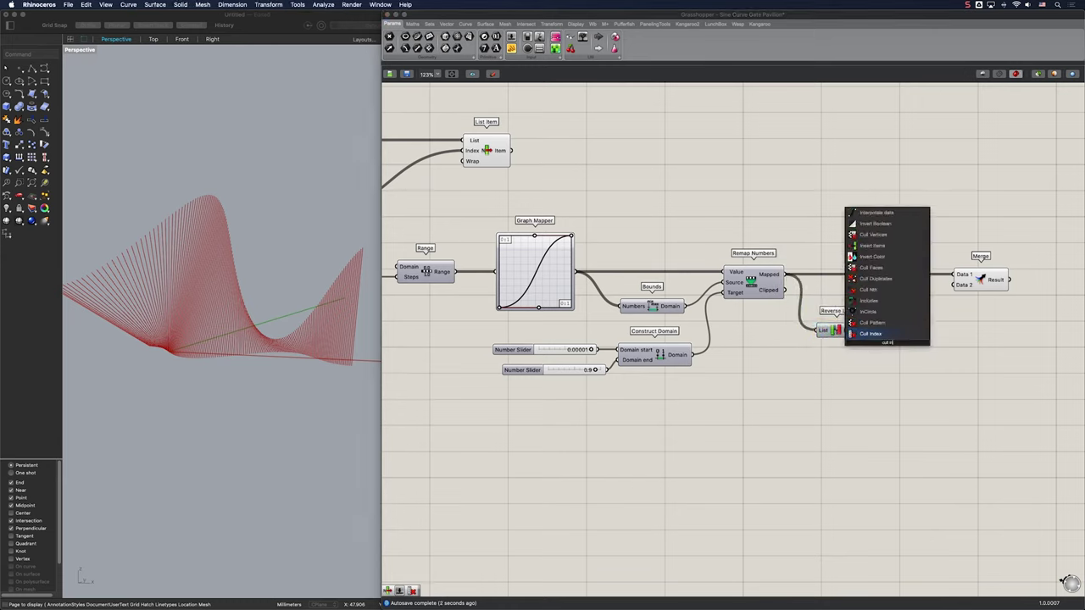
pyautogui.press('Return')
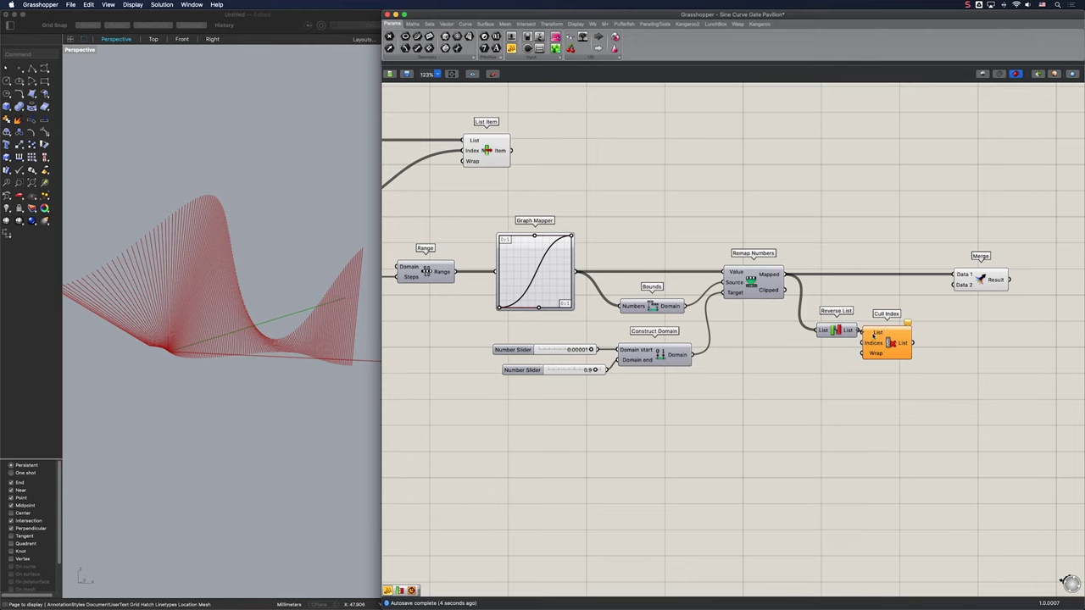
pyautogui.moveTo(876, 335); pyautogui.dragTo(897, 334)
# Add a panel containing 0 and connect it to the Indices input of Cull Index.
pyautogui.doubleClick(835, 356)
pyautogui.write('"0')
pyautogui.press('Return')
pyautogui.moveTo(884, 343); pyautogui.dragTo(841, 362)
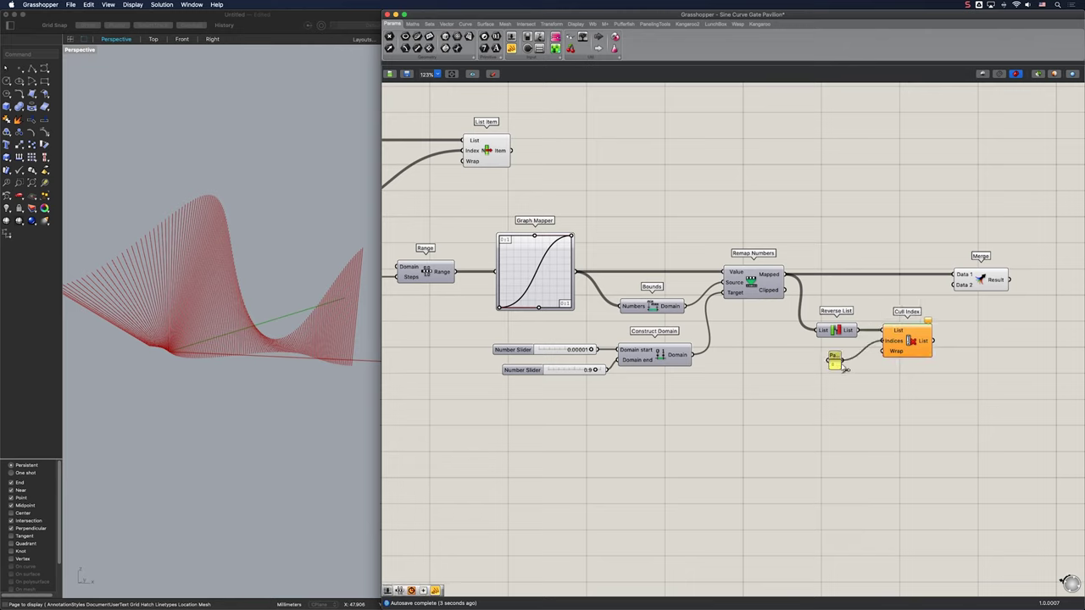
# Connect the Cull Index output to the Merge component's second data input and flatten the Merge Result output.
pyautogui.moveTo(933, 341); pyautogui.dragTo(956, 285)
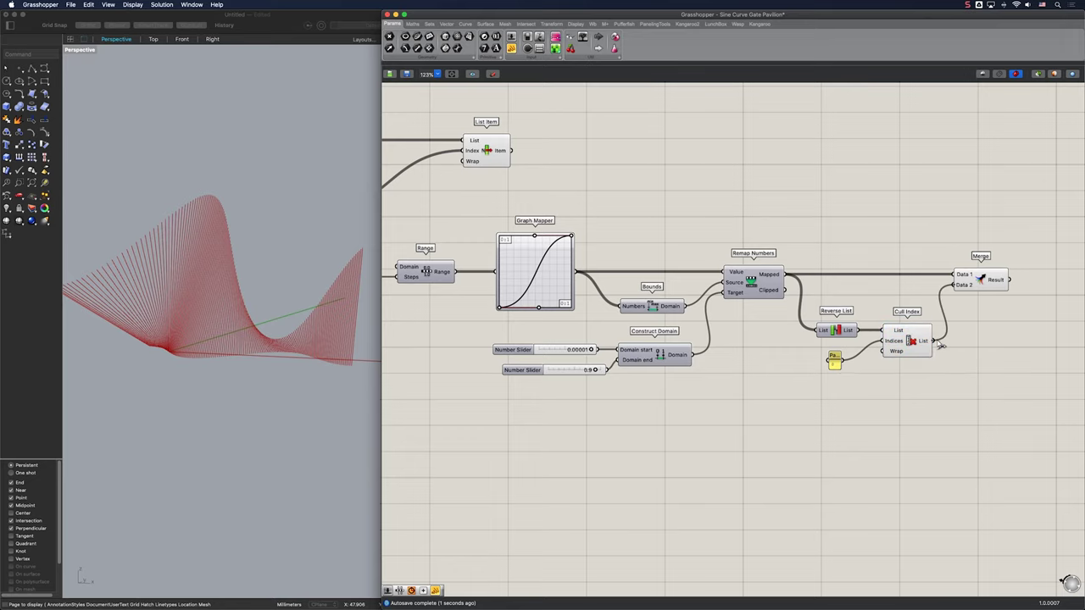
pyautogui.click(996, 288)
pyautogui.rightClick(1003, 286)
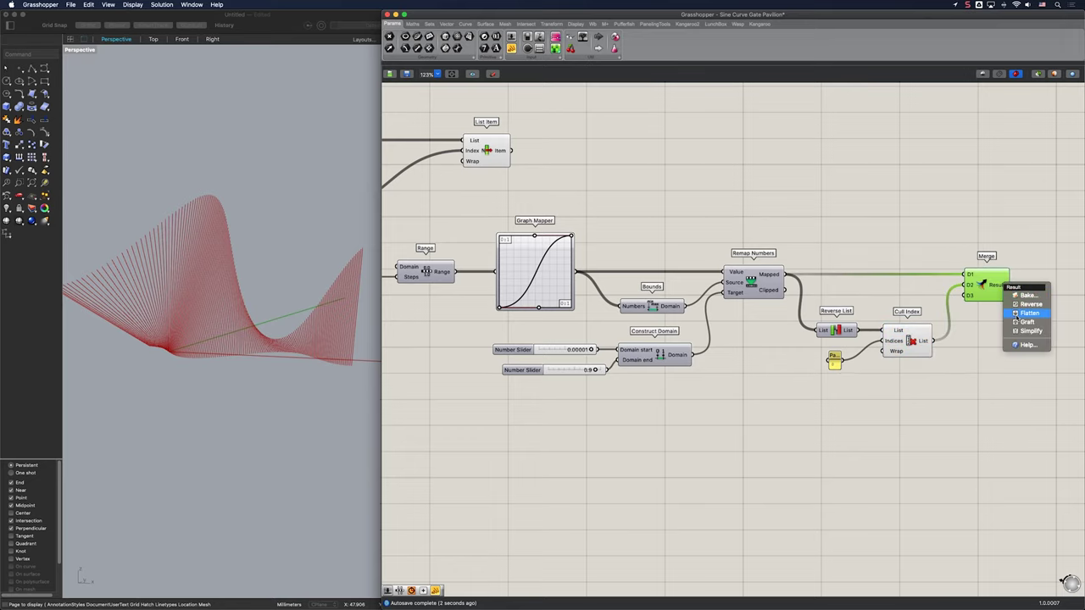
pyautogui.click(1030, 314)
# Add a Sub Curve component, connecting the List Item output to its Base curve and the Merge Result to its Domain.
pyautogui.moveTo(942, 267); pyautogui.dragTo(883, 328, button='right')
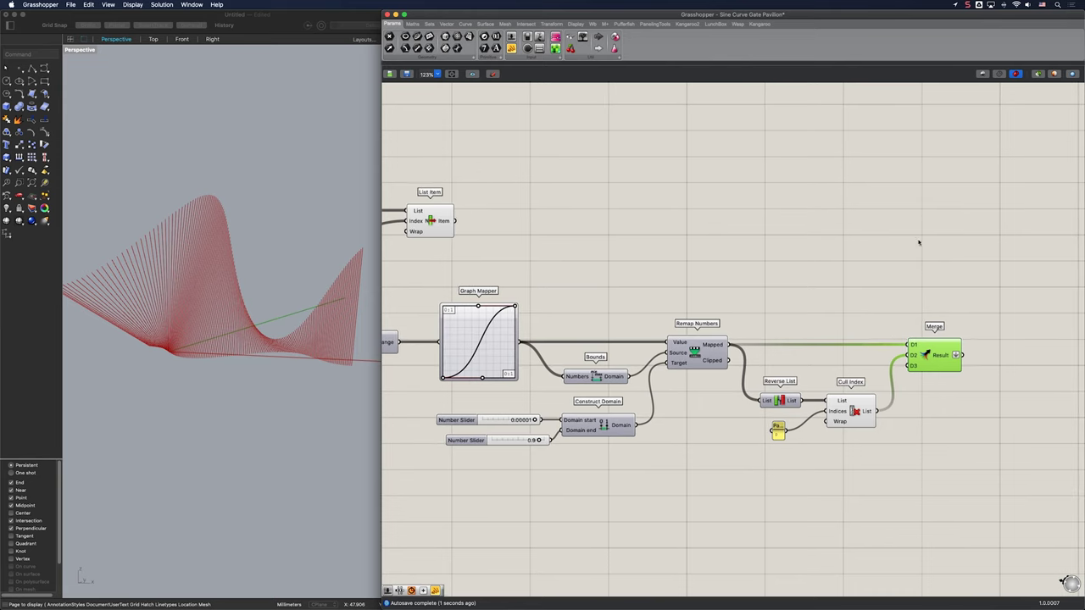
pyautogui.doubleClick(908, 187)
pyautogui.write('sub cu')
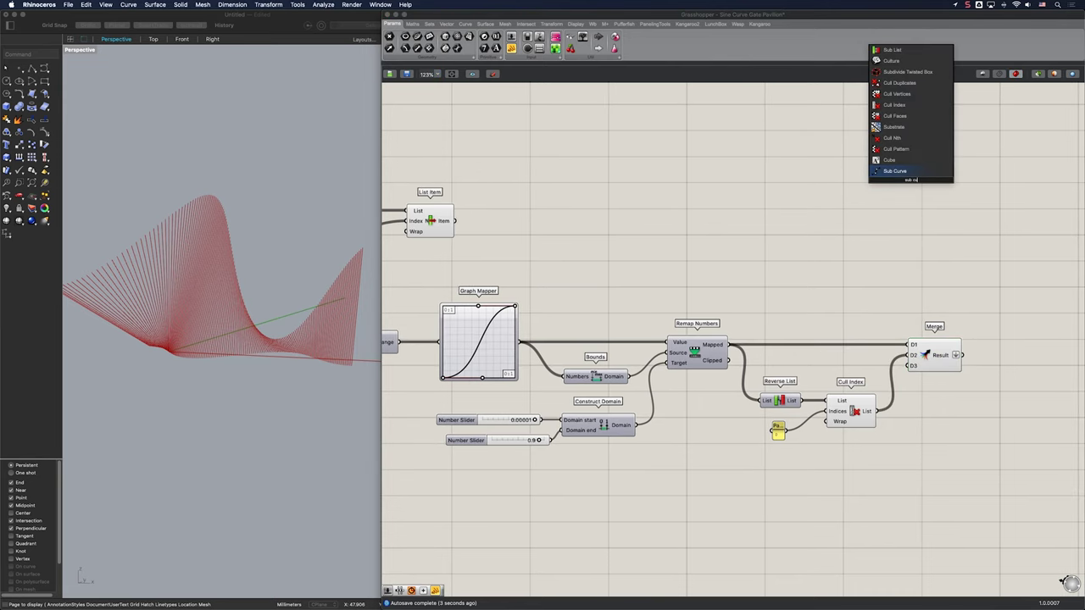
pyautogui.press('Return')
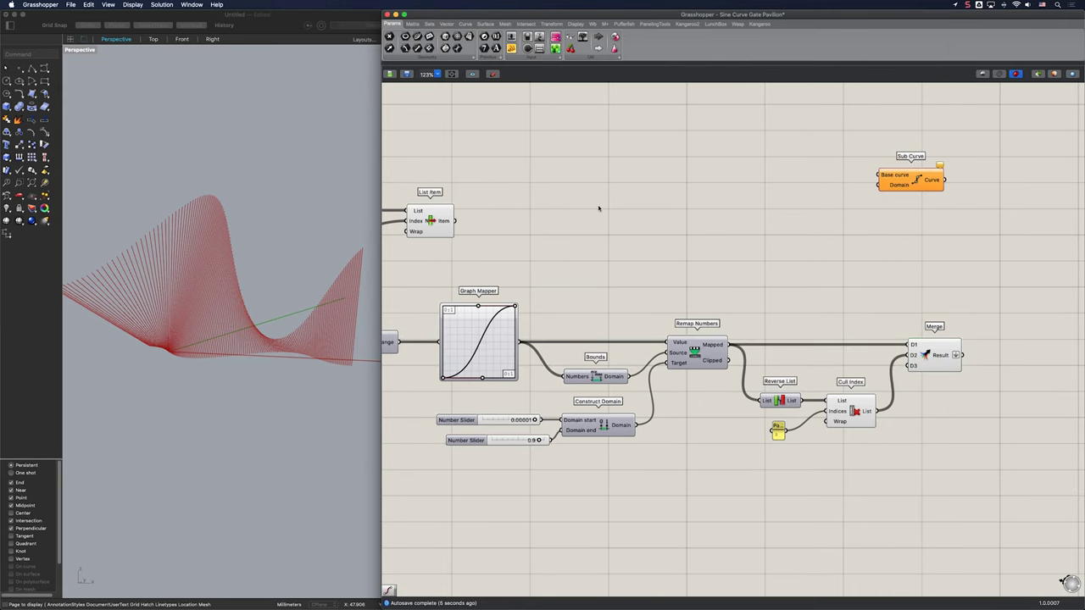
pyautogui.moveTo(455, 220); pyautogui.dragTo(961, 354)
pyautogui.moveTo(913, 184); pyautogui.dragTo(903, 172)
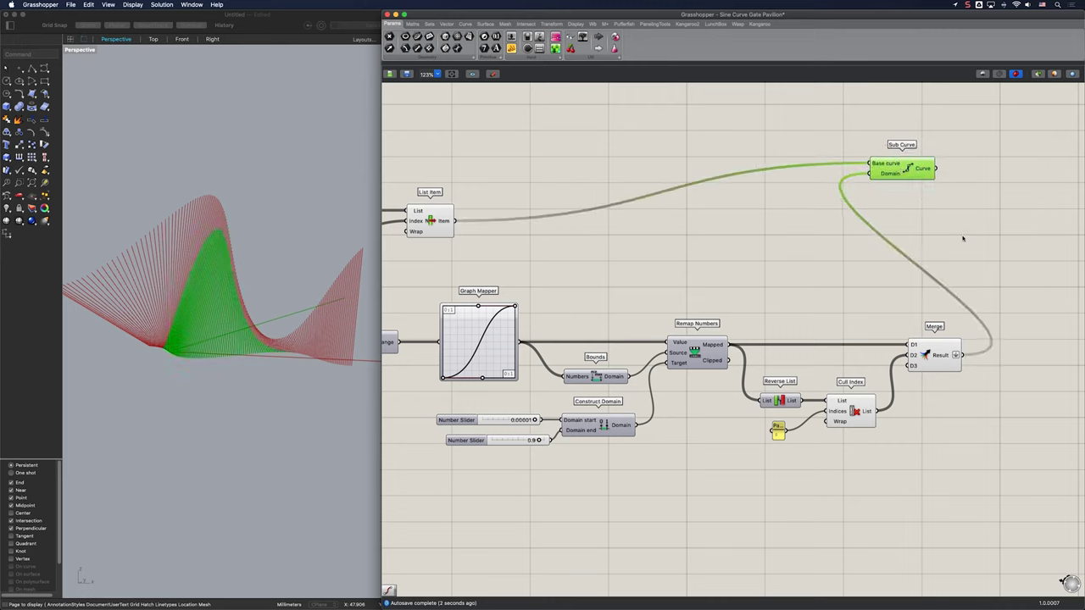
# Add an End Points component and connect the Sub Curve output to its Curve input.
pyautogui.moveTo(975, 236); pyautogui.dragTo(940, 225, button='right')
pyautogui.doubleClick(974, 177)
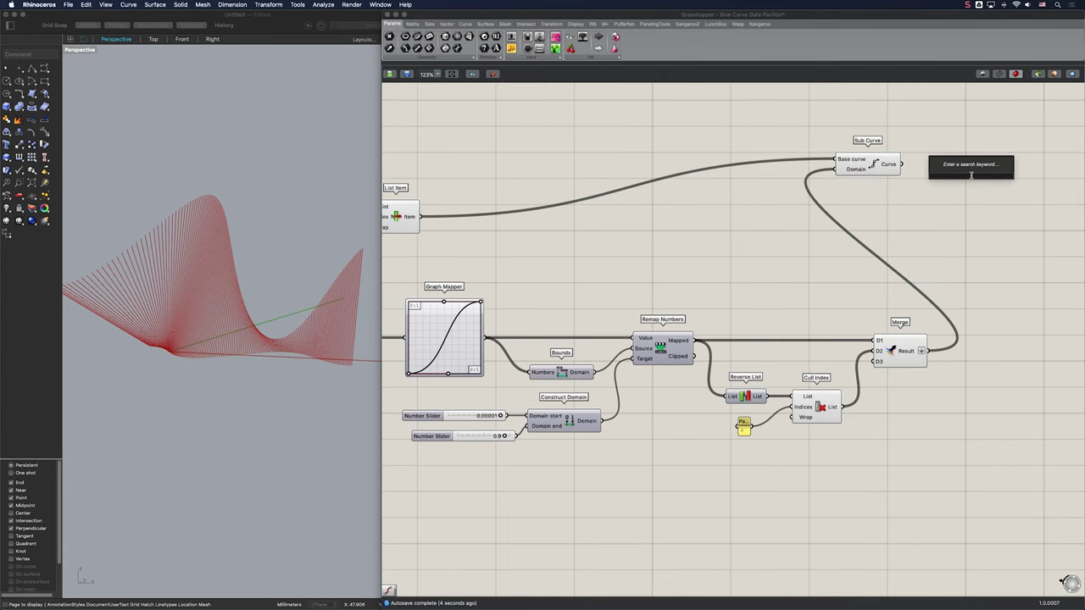
pyautogui.write('end po')
pyautogui.press('Return')
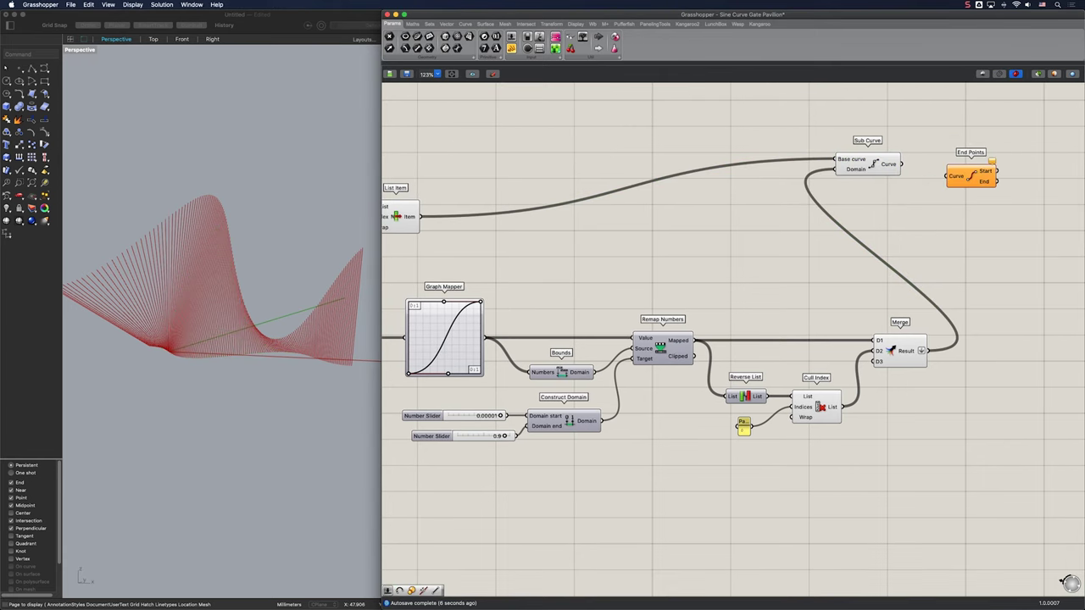
pyautogui.moveTo(903, 164); pyautogui.dragTo(949, 175)
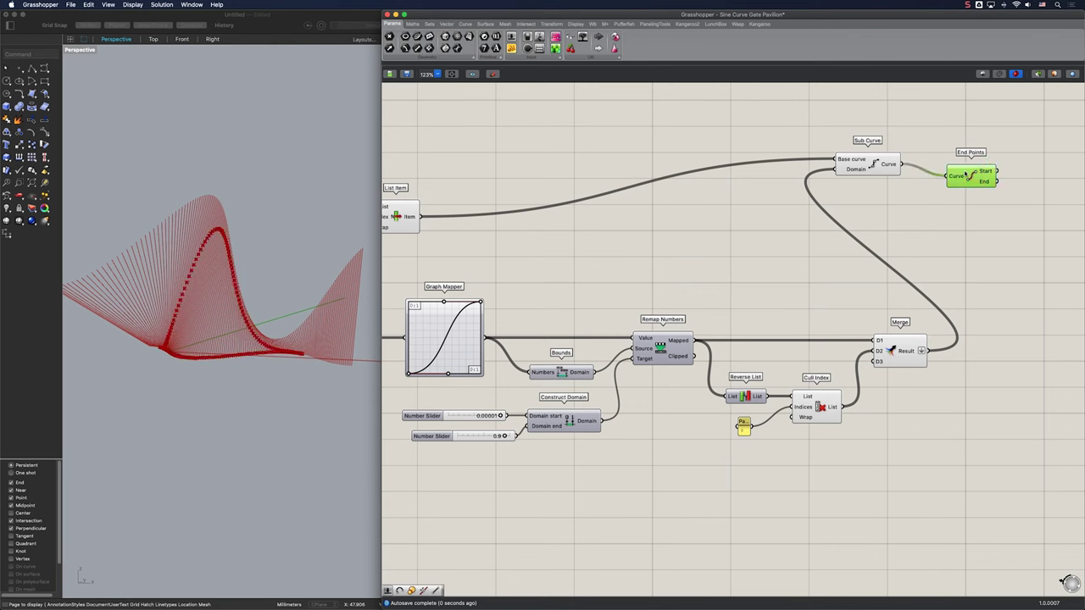
# Add a Curve Closest Point component, connecting End Points' End to its Point input and the List Item output to its Curve input.
pyautogui.moveTo(960, 192); pyautogui.dragTo(934, 177, button='right')
pyautogui.doubleClick(959, 254)
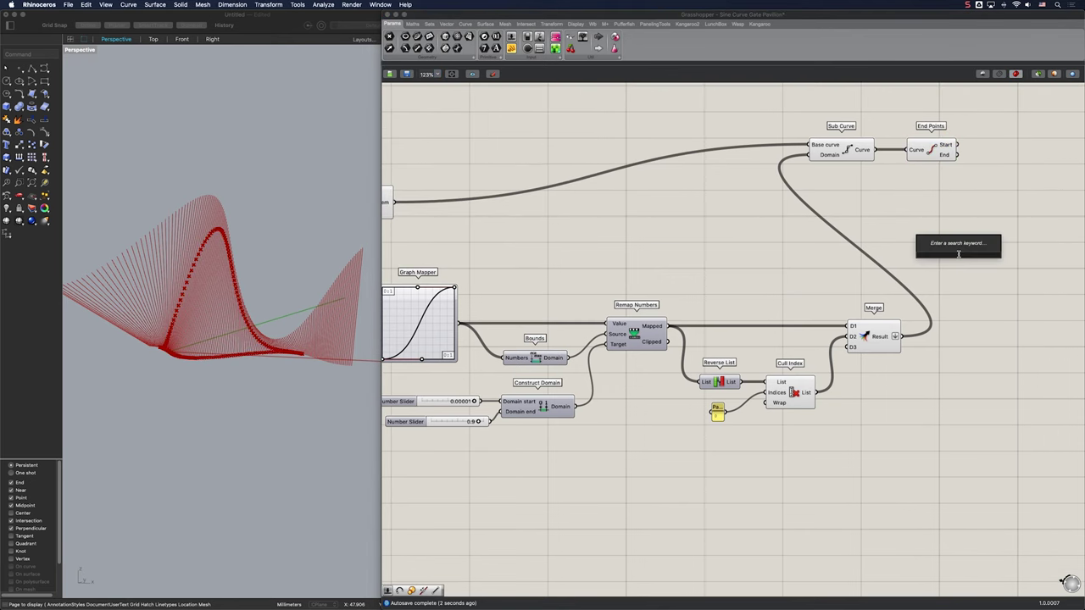
pyautogui.write('curve clo')
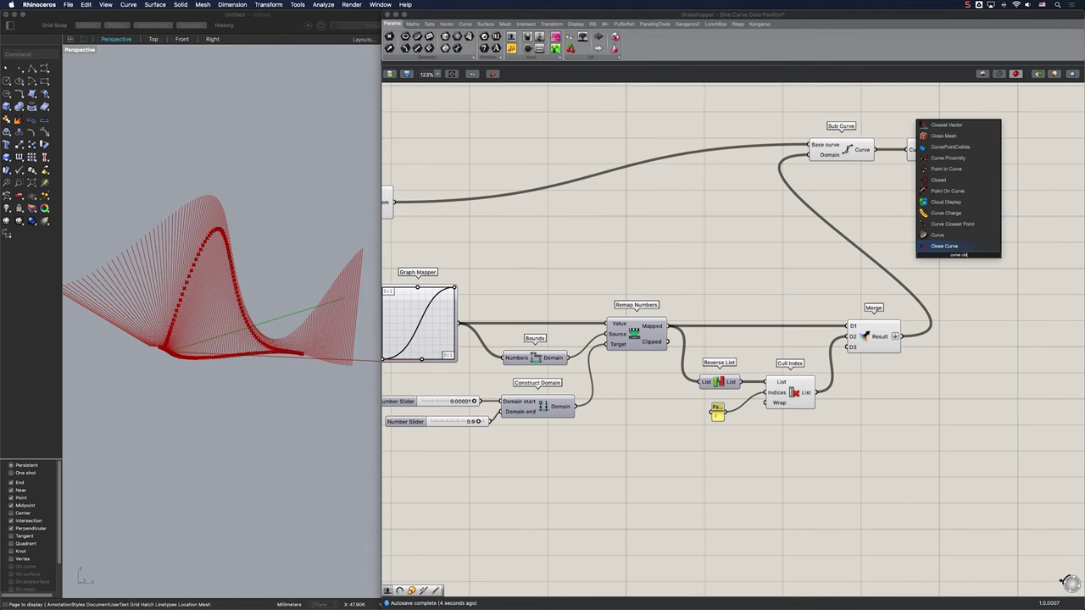
pyautogui.press('Down')
pyautogui.press('Return')
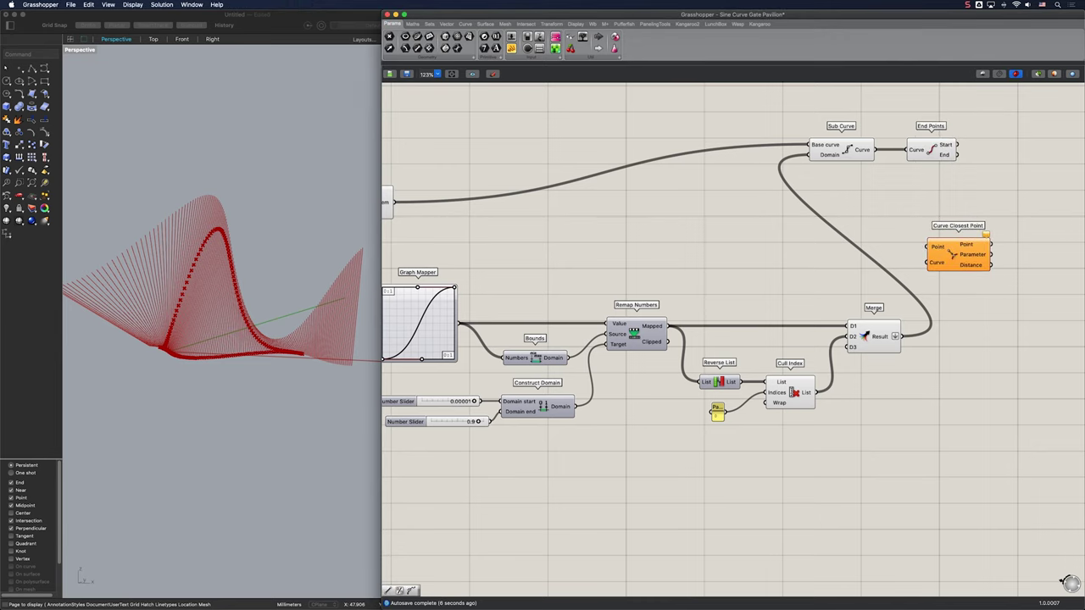
pyautogui.moveTo(957, 155); pyautogui.dragTo(927, 246)
pyautogui.scroll(-1, 901, 243)
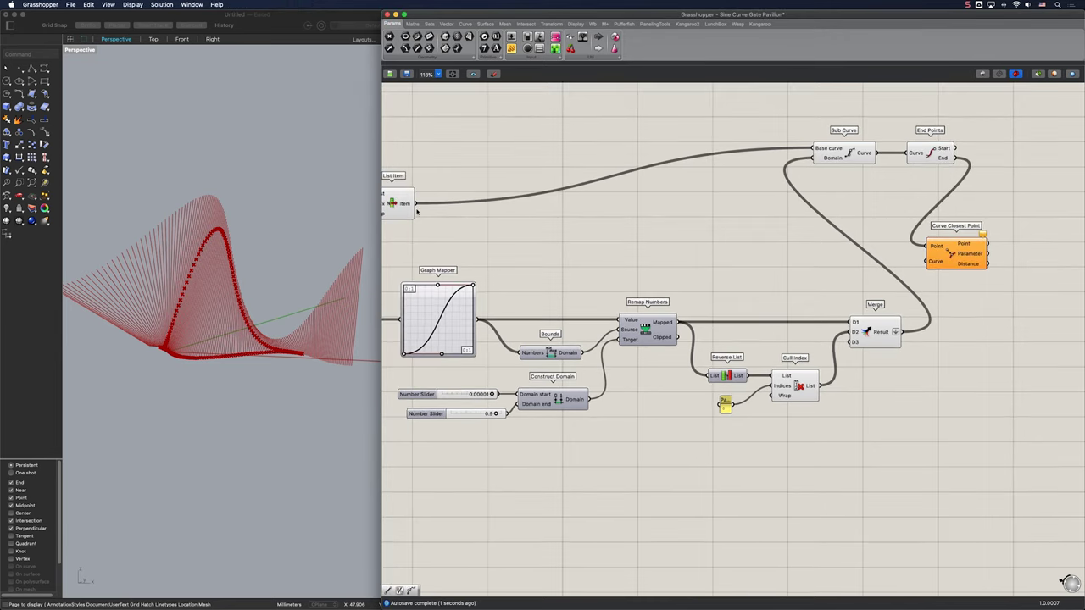
pyautogui.moveTo(420, 208); pyautogui.dragTo(980, 257)
# Add a Shatter component above End Points and graft both its Curve and Parameters inputs.
pyautogui.hscroll(5, 966, 229)
pyautogui.scroll(3, 965, 229)
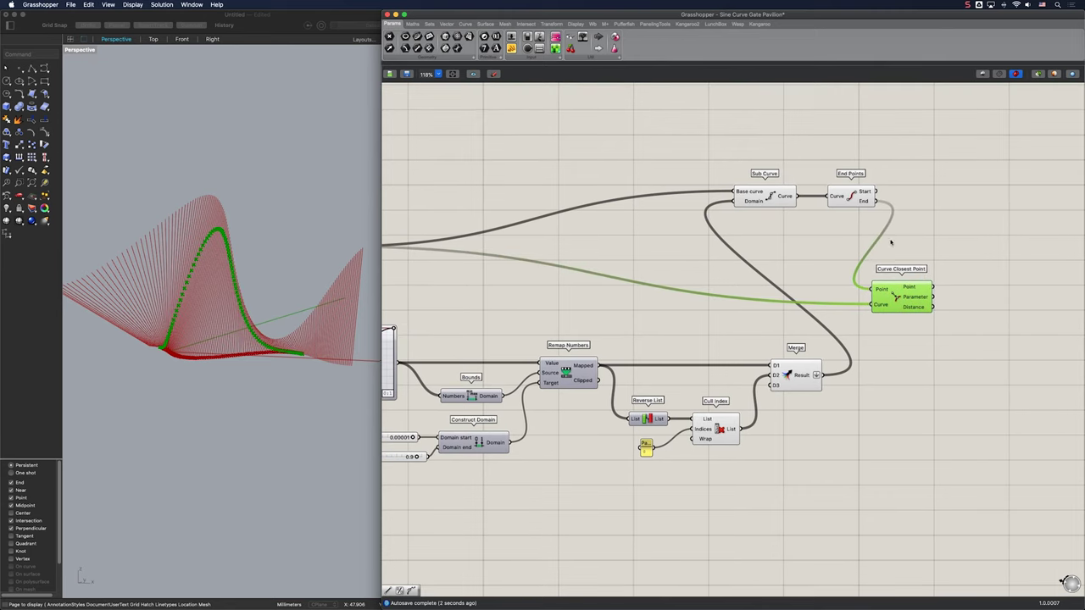
pyautogui.doubleClick(891, 147)
pyautogui.write('shatter')
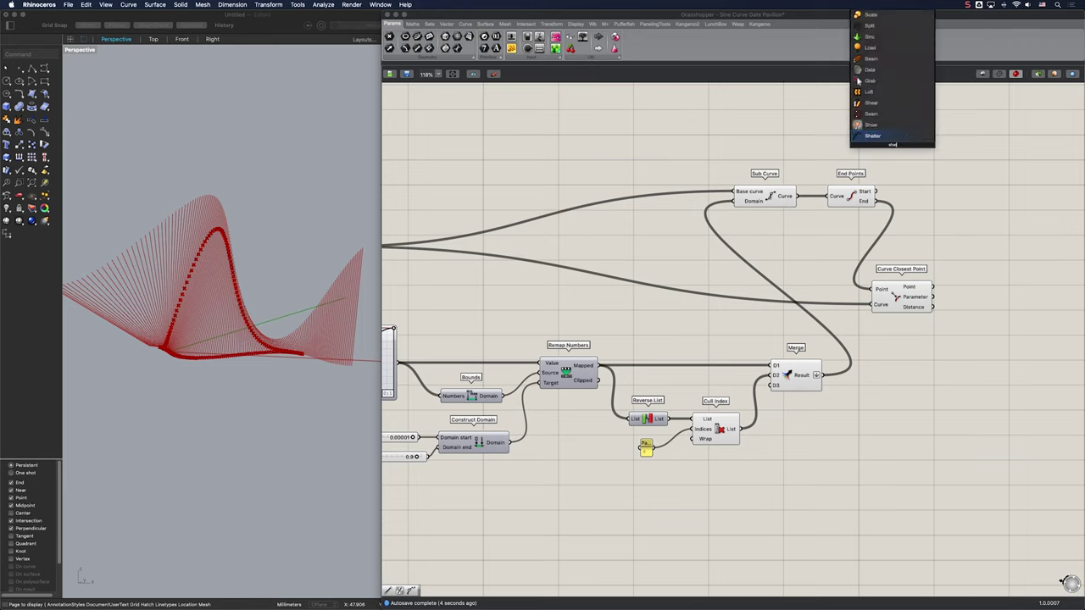
pyautogui.press('Return')
pyautogui.rightClick(874, 140)
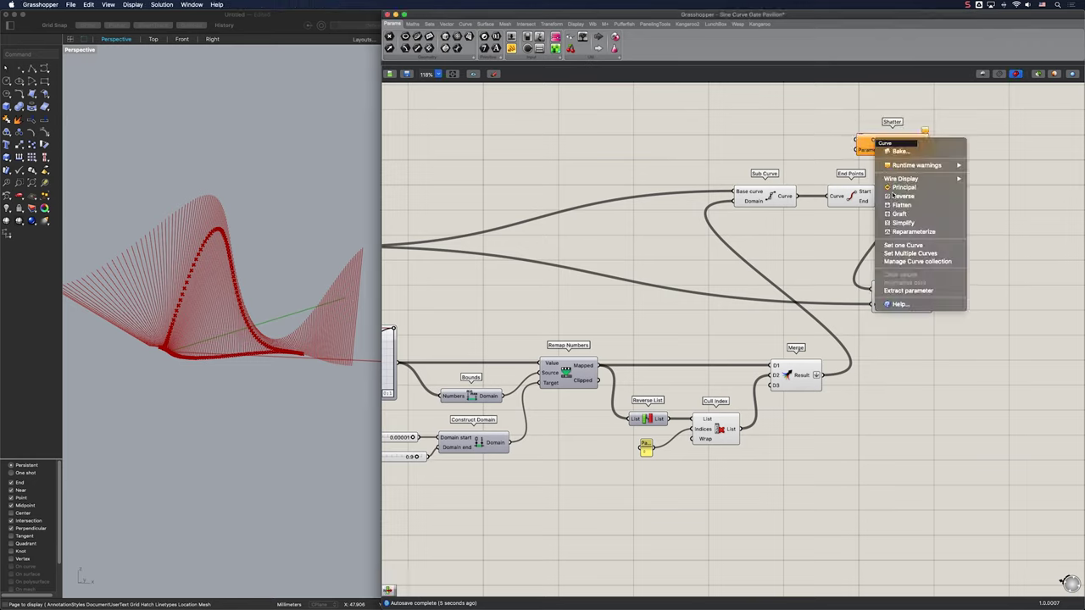
pyautogui.click(915, 213)
pyautogui.rightClick(868, 150)
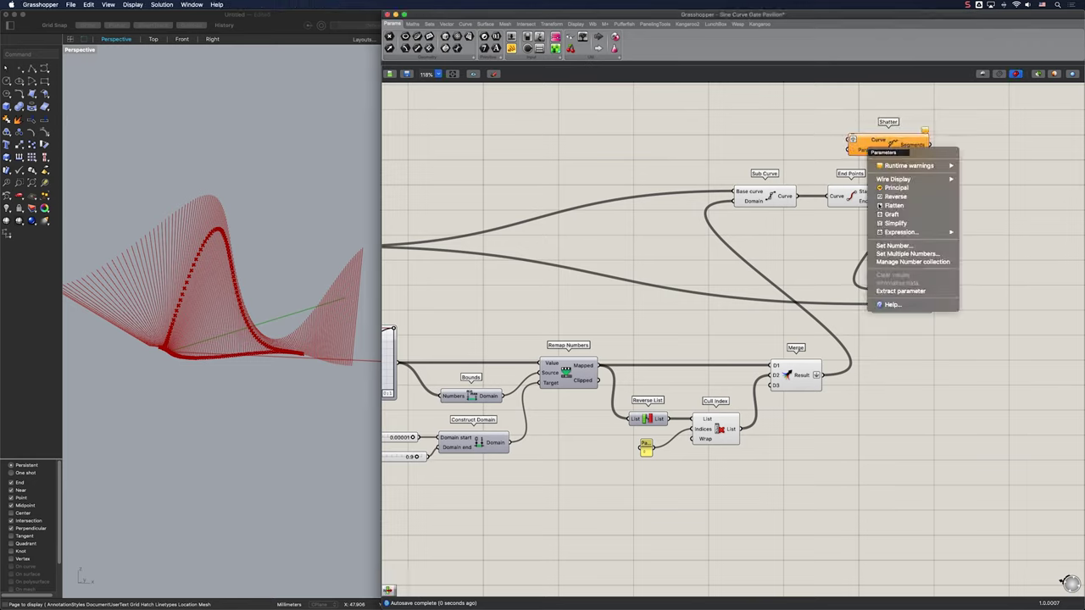
pyautogui.click(911, 212)
# Connect Curve Closest Point's Parameter output to Shatter's Parameters input and the List Item output to Shatter's Curve input.
pyautogui.moveTo(894, 144); pyautogui.dragTo(936, 297)
pyautogui.scroll(-1, 863, 207)
pyautogui.moveTo(863, 207); pyautogui.dragTo(943, 253, button='right')
pyautogui.moveTo(449, 292); pyautogui.dragTo(983, 170)
pyautogui.moveTo(983, 170); pyautogui.dragTo(868, 168, button='right')
# Add a List Item component after Shatter and connect the Segments output to its List input.
pyautogui.doubleClick(997, 186)
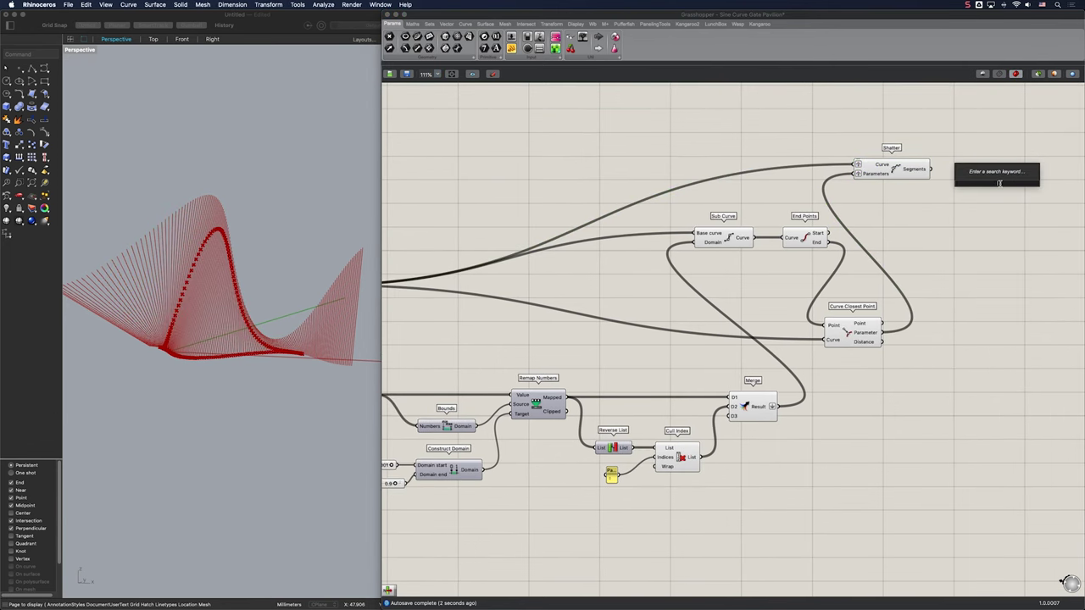
pyautogui.write('list ite')
pyautogui.press('Return')
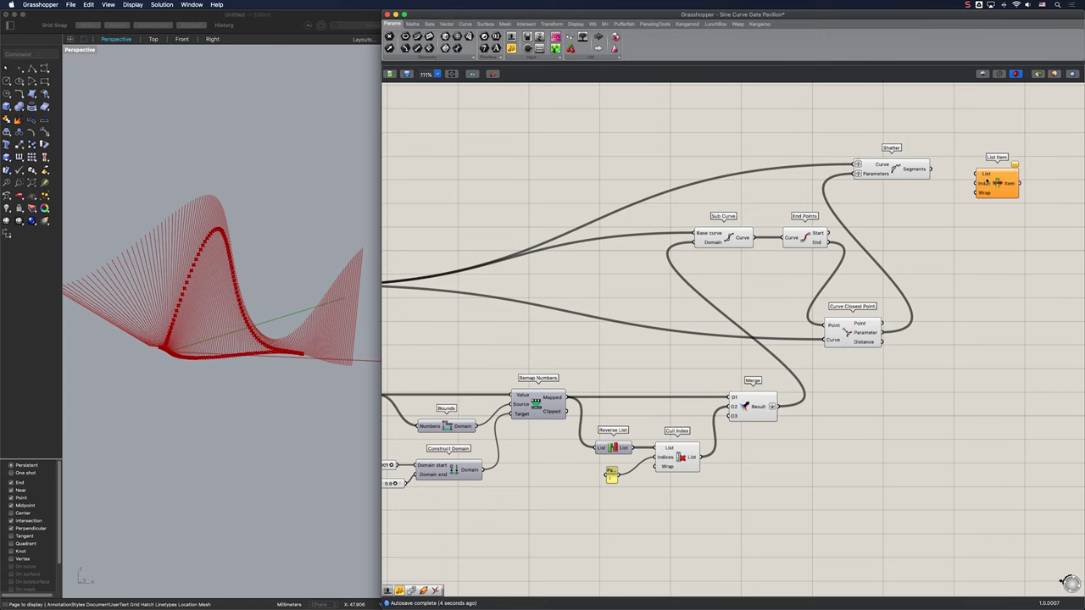
pyautogui.moveTo(931, 169); pyautogui.dragTo(1000, 178)
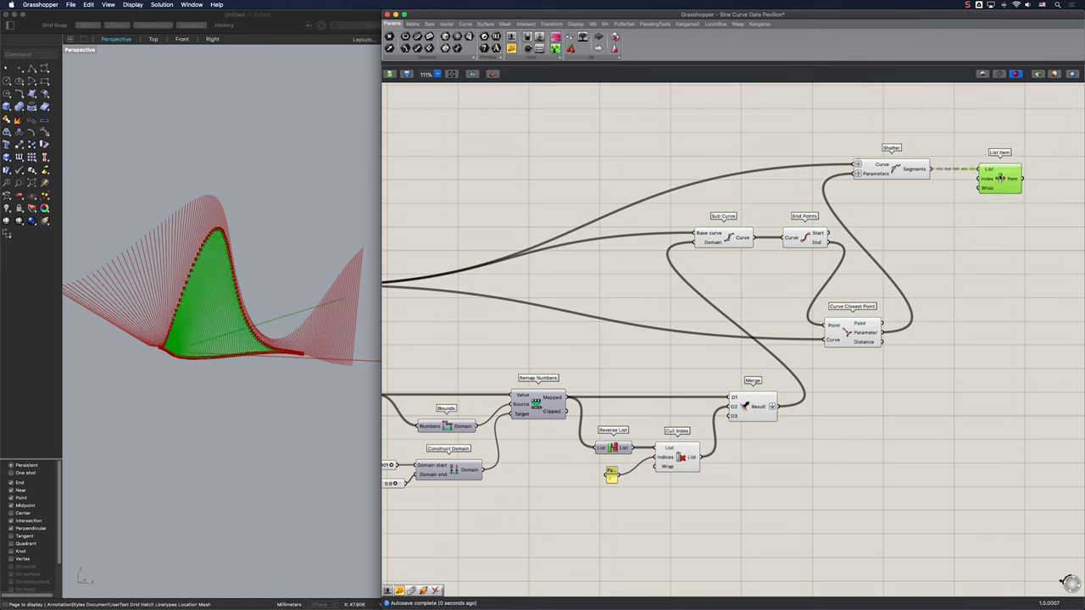
# Add a number slider of 1 for the new List Item's Index input and flatten its Item output.
pyautogui.doubleClick(931, 209)
pyautogui.write('1')
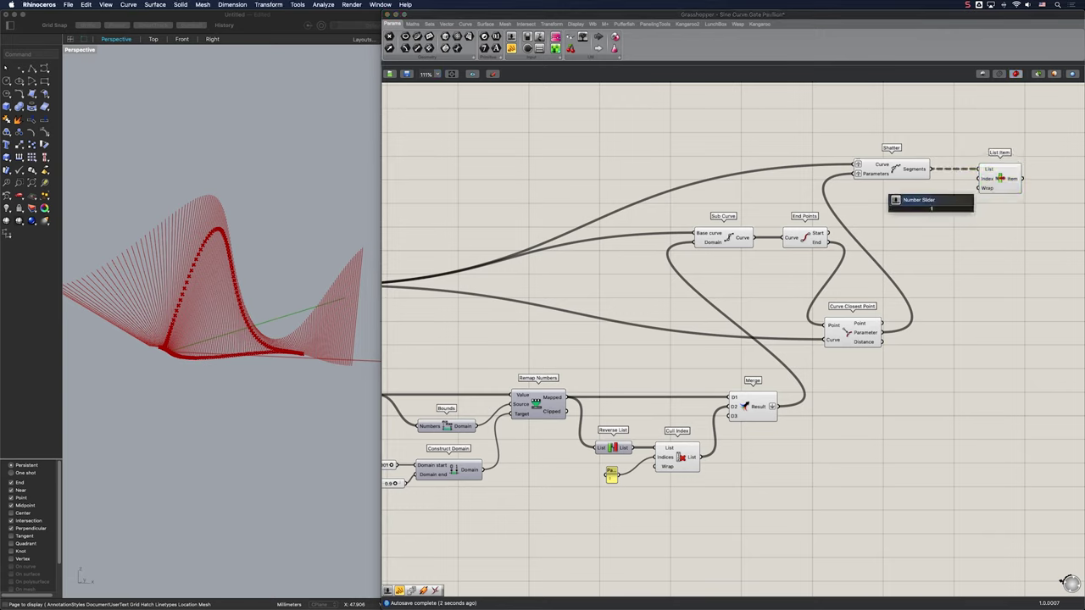
pyautogui.press('Return')
pyautogui.moveTo(983, 180); pyautogui.dragTo(979, 207)
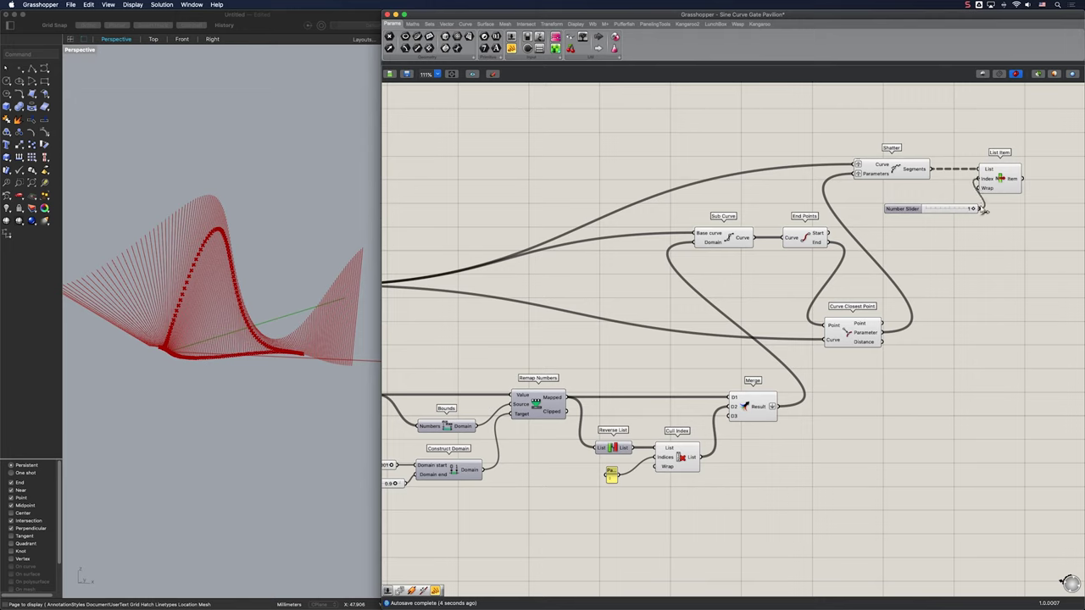
pyautogui.click(998, 178)
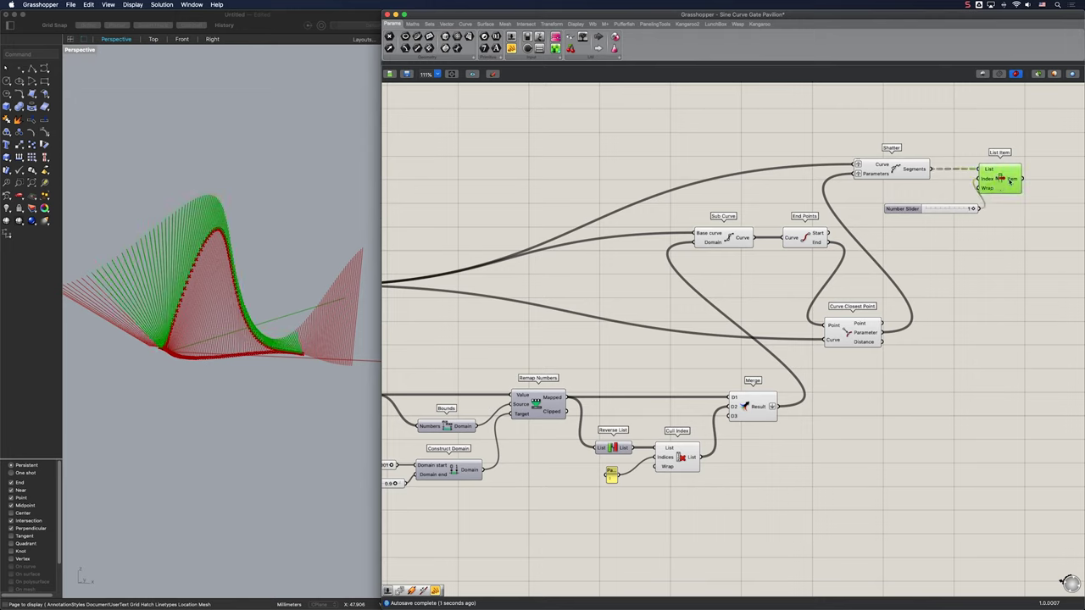
pyautogui.rightClick(1009, 180)
pyautogui.click(1039, 211)
# Turn off the preview of Shatter, Sub Curve, End Points, Curve Closest Point and the first List Item.
pyautogui.click(941, 210)
pyautogui.scroll(-3, 921, 313)
pyautogui.moveTo(932, 326); pyautogui.dragTo(433, 166)
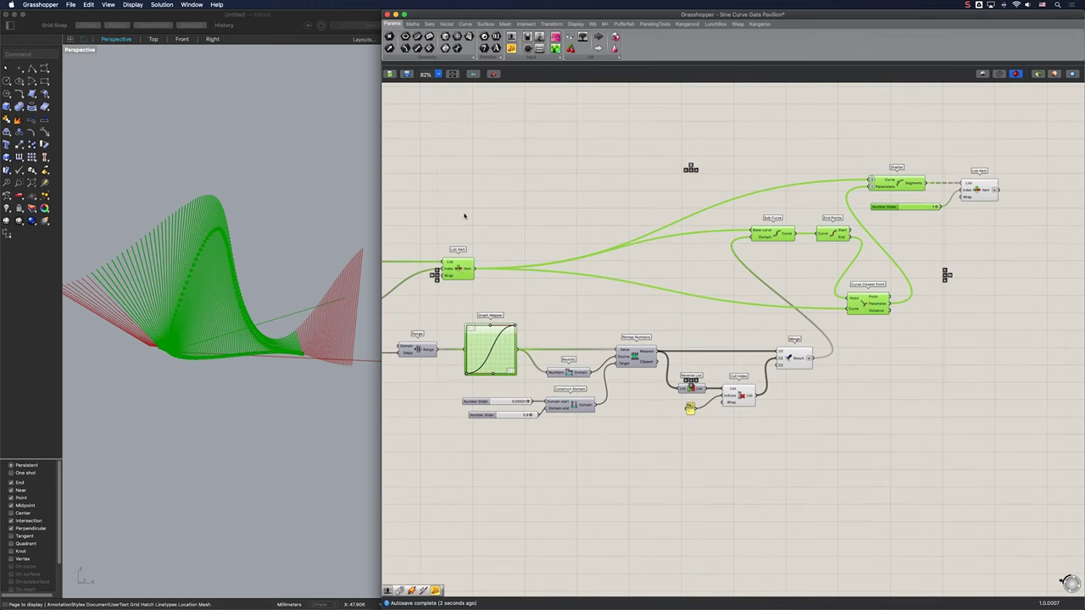
pyautogui.middleClick(460, 266)
pyautogui.click(487, 241)
# Turn off the preview of the component chain from Range through Remap Numbers and Cull Index to Merge.
pyautogui.click(792, 426)
pyautogui.moveTo(769, 436); pyautogui.dragTo(751, 413)
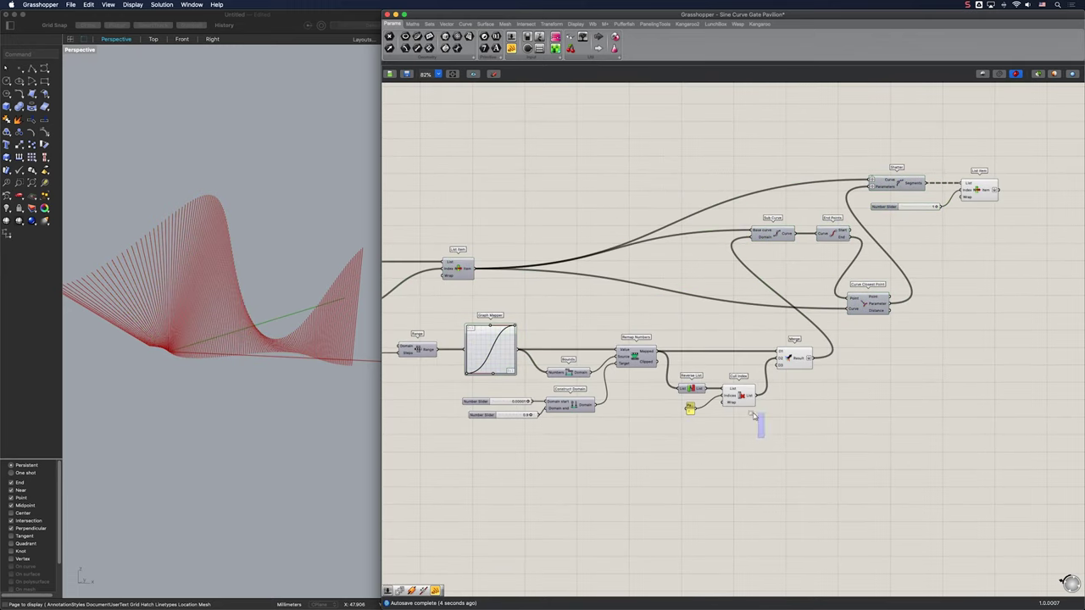
pyautogui.moveTo(842, 433); pyautogui.dragTo(427, 349)
pyautogui.middleClick(429, 350)
pyautogui.click(456, 327)
pyautogui.click(548, 305)
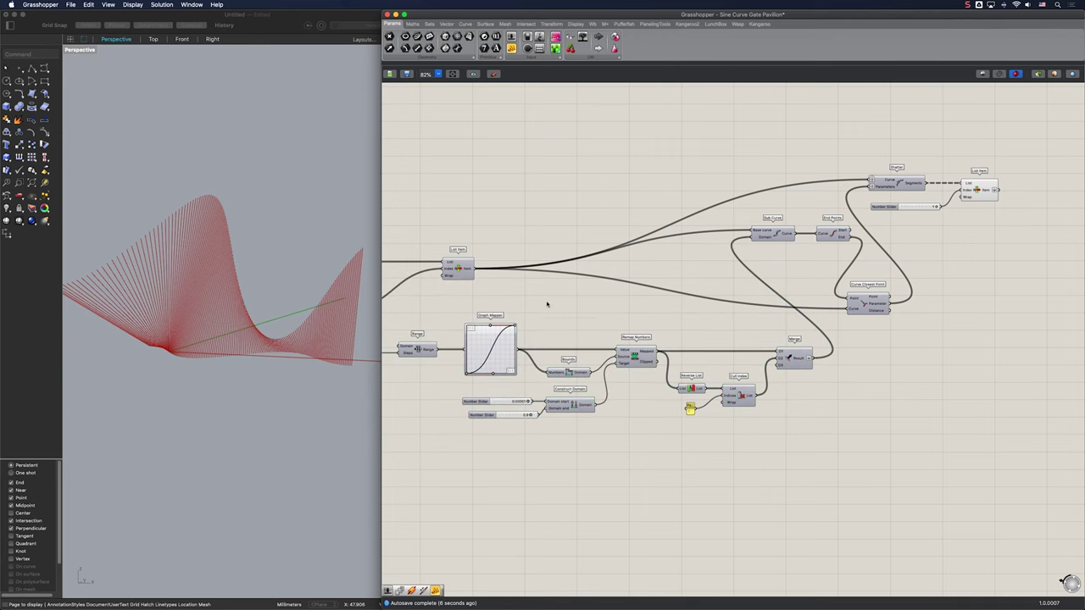
# Add a Replace Items component above Shatter and connect the flattened List Item output to its Item input.
pyautogui.moveTo(739, 214); pyautogui.dragTo(698, 299, button='right')
pyautogui.doubleClick(908, 204)
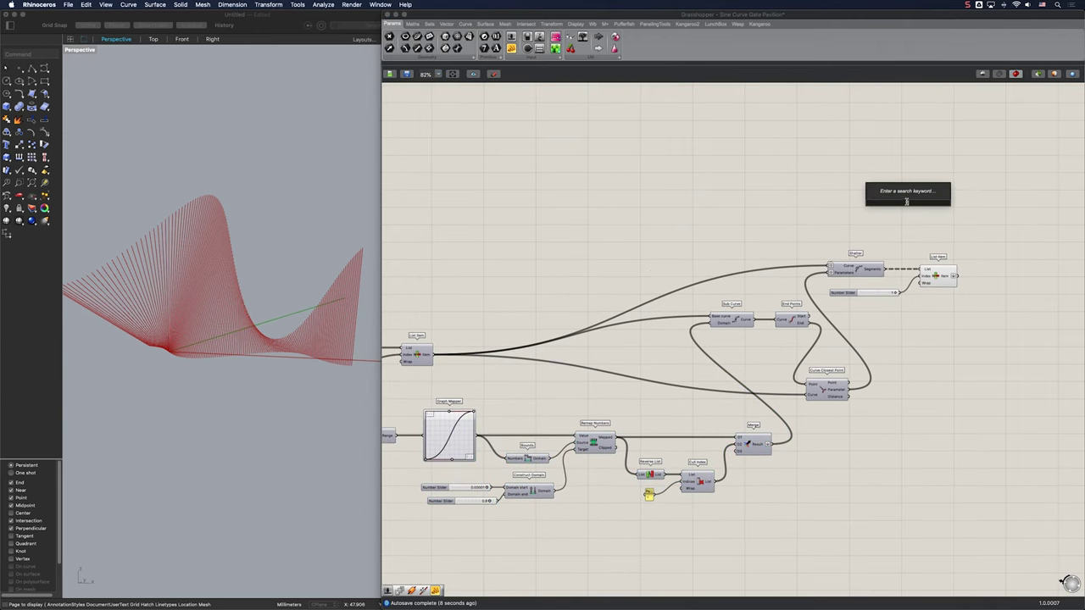
pyautogui.write('repl')
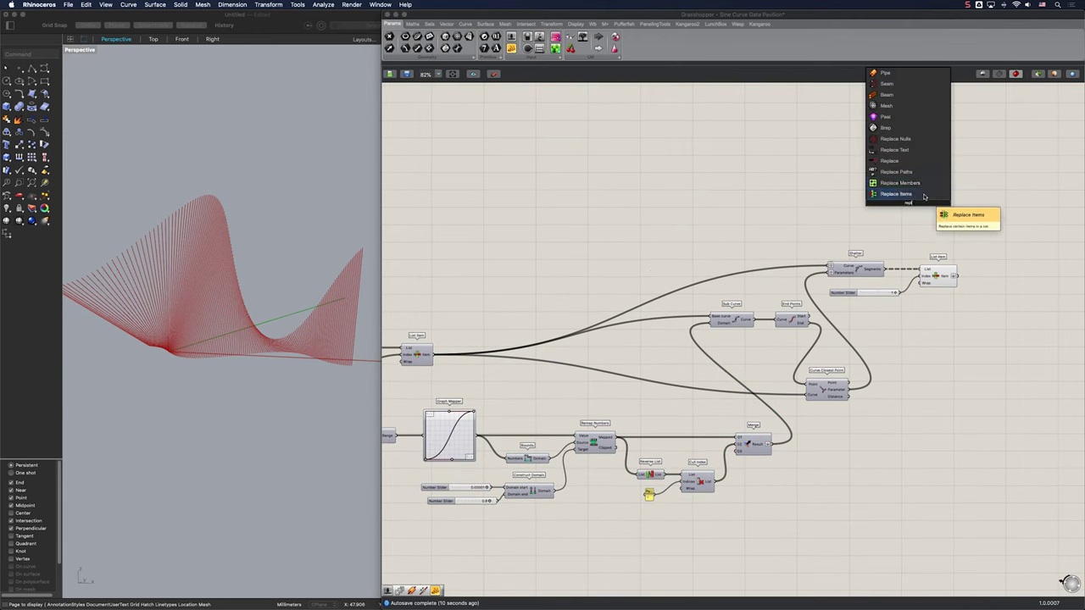
pyautogui.click(922, 194)
pyautogui.moveTo(961, 278); pyautogui.dragTo(893, 202)
pyautogui.moveTo(898, 203); pyautogui.dragTo(974, 188, button='right')
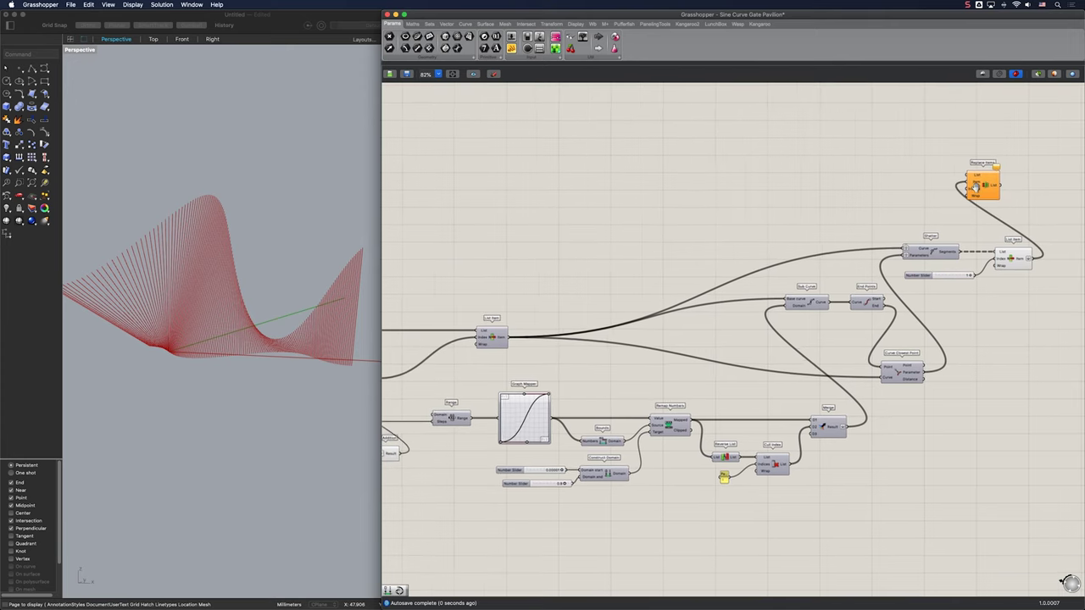
# Connect the Series output to Replace Items' Indices input and the Scale component's Geometry output to its List input.
pyautogui.scroll(-2, 898, 204)
pyautogui.moveTo(473, 355); pyautogui.dragTo(958, 194)
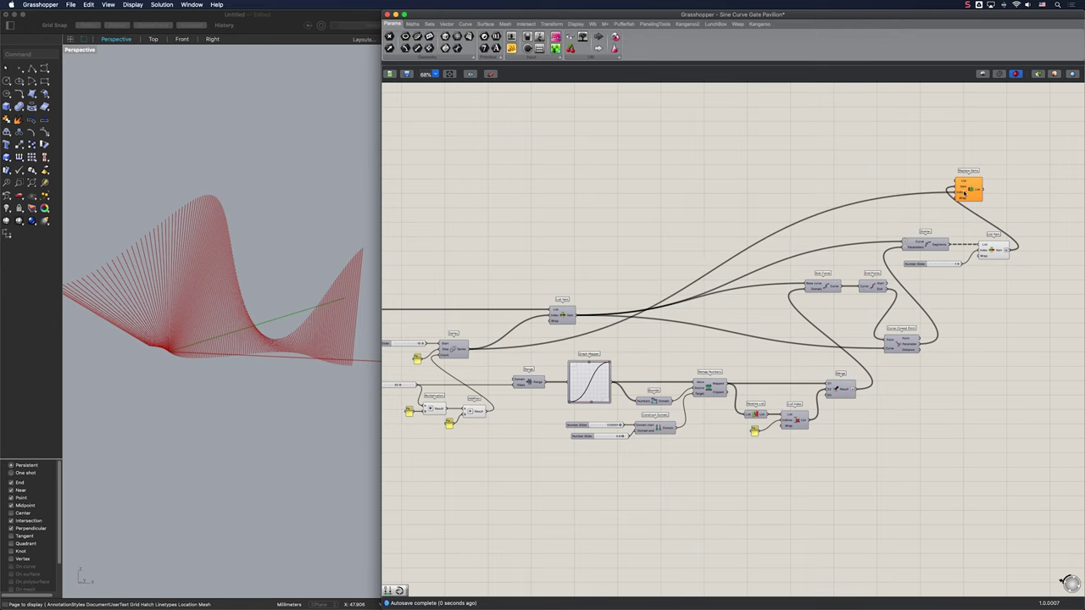
pyautogui.scroll(-2, 823, 206)
pyautogui.moveTo(452, 288); pyautogui.dragTo(1008, 179)
pyautogui.scroll(1, 853, 212)
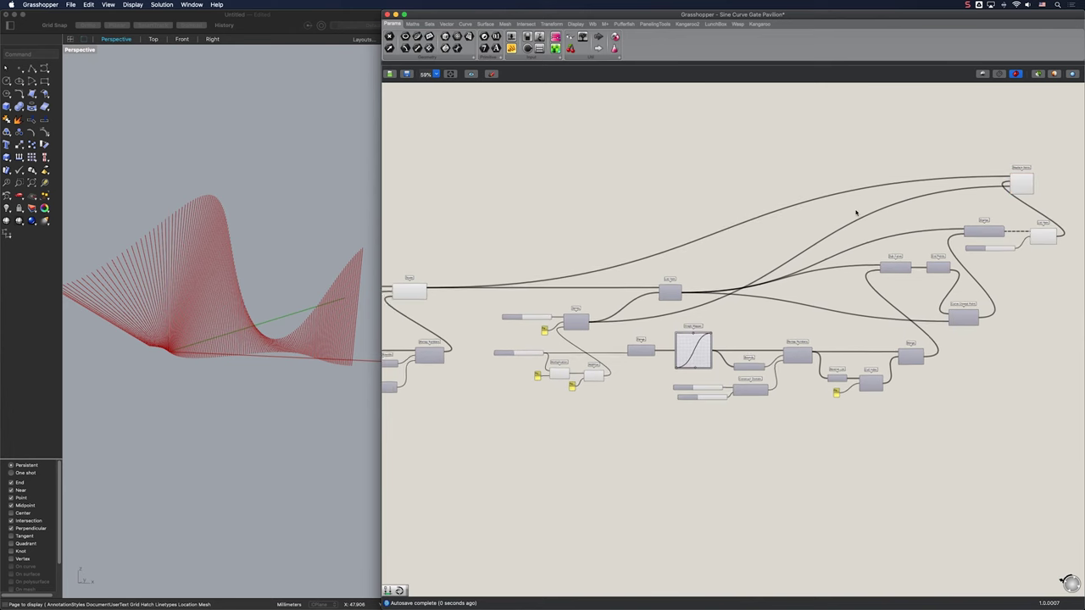
pyautogui.scroll(2, 484, 280)
pyautogui.scroll(4, 500, 278)
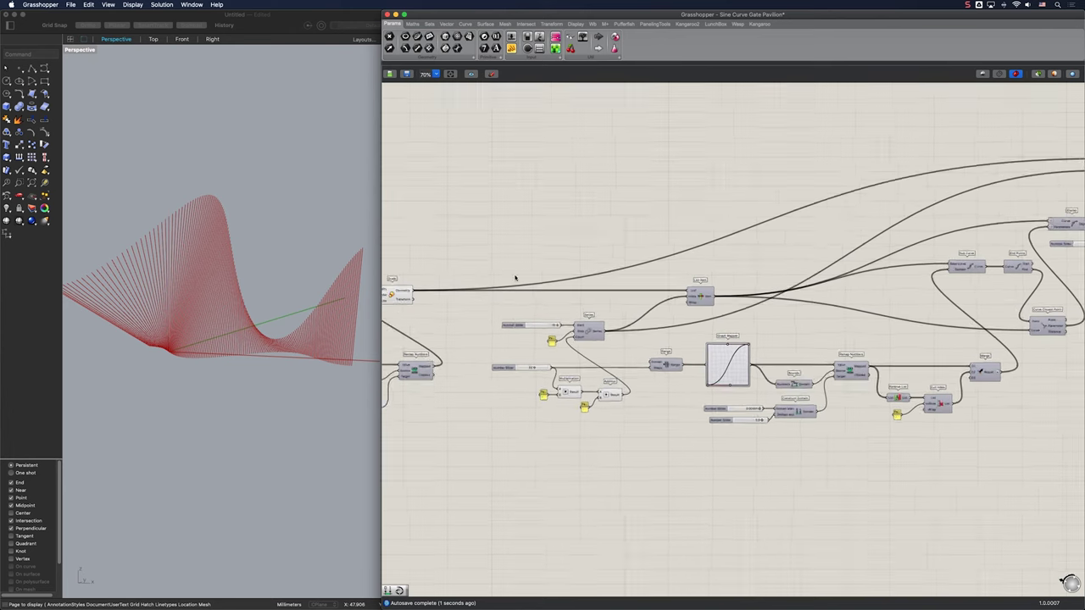
# Reposition Replace Items and turn off the preview of Sub Curve, End Points, Shatter, Curve Closest Point and the List Item after Shatter.
pyautogui.moveTo(491, 273); pyautogui.dragTo(559, 274, button='right')
pyautogui.moveTo(733, 238); pyautogui.dragTo(390, 288, button='right')
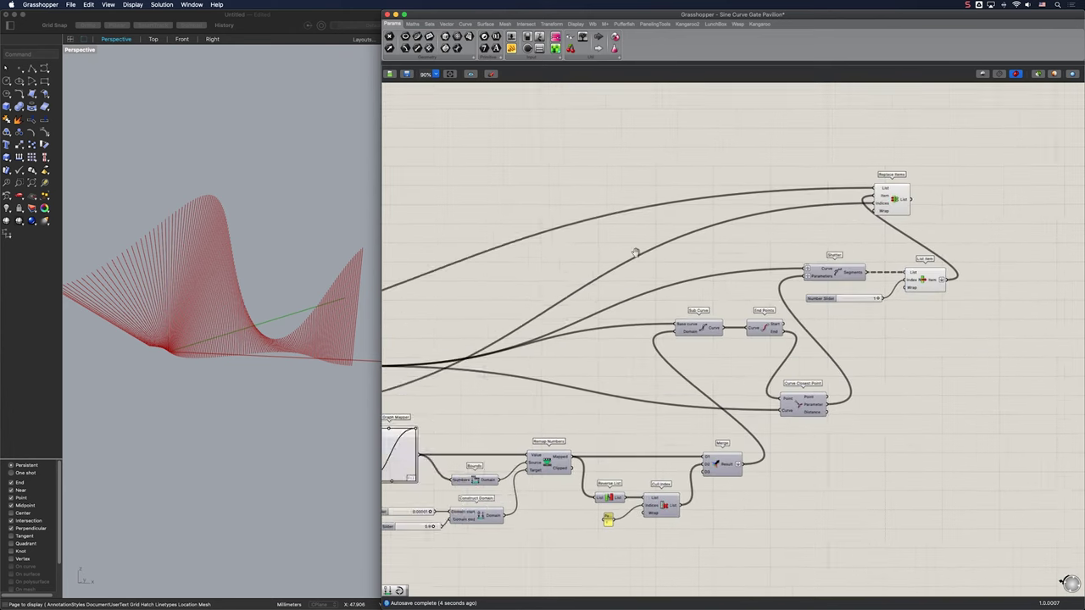
pyautogui.moveTo(857, 221); pyautogui.dragTo(748, 211, button='right')
pyautogui.moveTo(797, 194); pyautogui.dragTo(852, 190)
pyautogui.moveTo(867, 339); pyautogui.dragTo(711, 284)
pyautogui.keyDown('shift'); pyautogui.moveTo(785, 464); pyautogui.dragTo(556, 241); pyautogui.keyUp('shift')
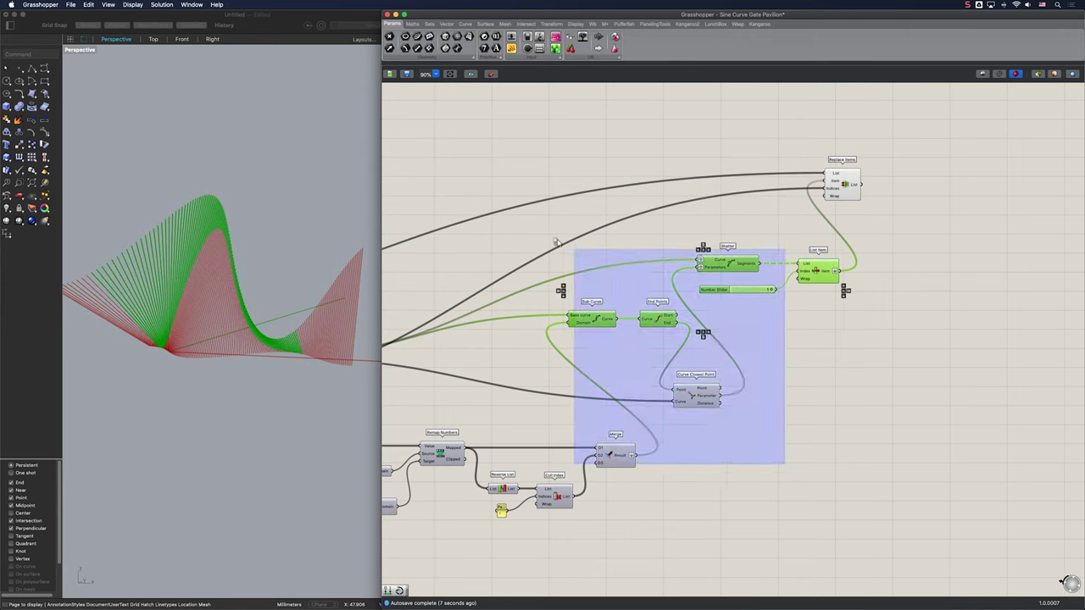
pyautogui.middleClick(713, 261)
pyautogui.click(735, 239)
pyautogui.click(753, 235)
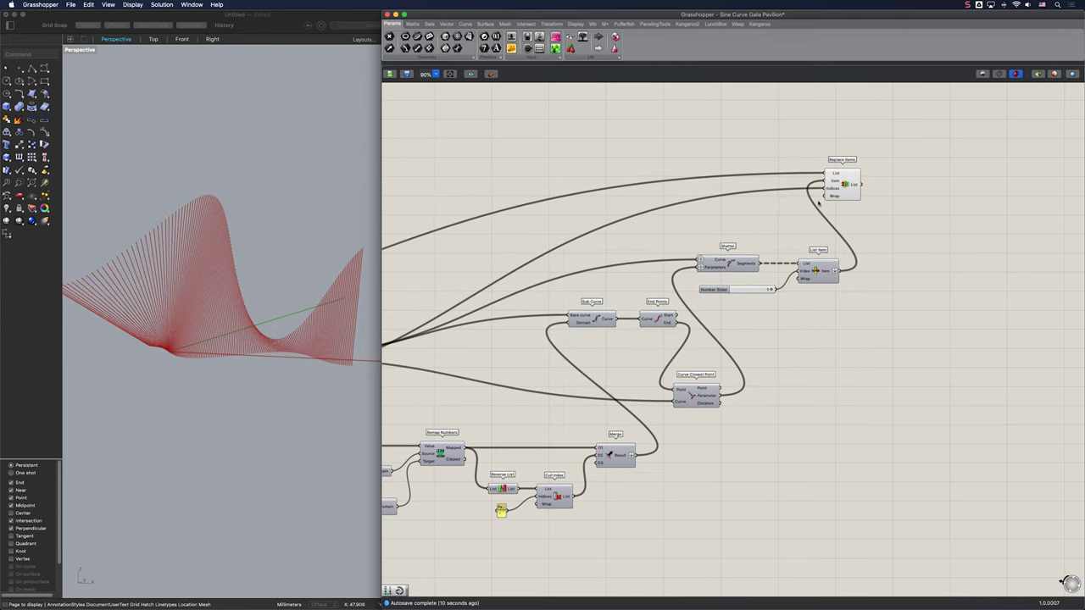
# Turn off the preview of the Scale component that supplies the full line list to Replace Items.
pyautogui.rightClick(510, 264)
pyautogui.click(572, 250)
pyautogui.scroll(-2, 568, 255)
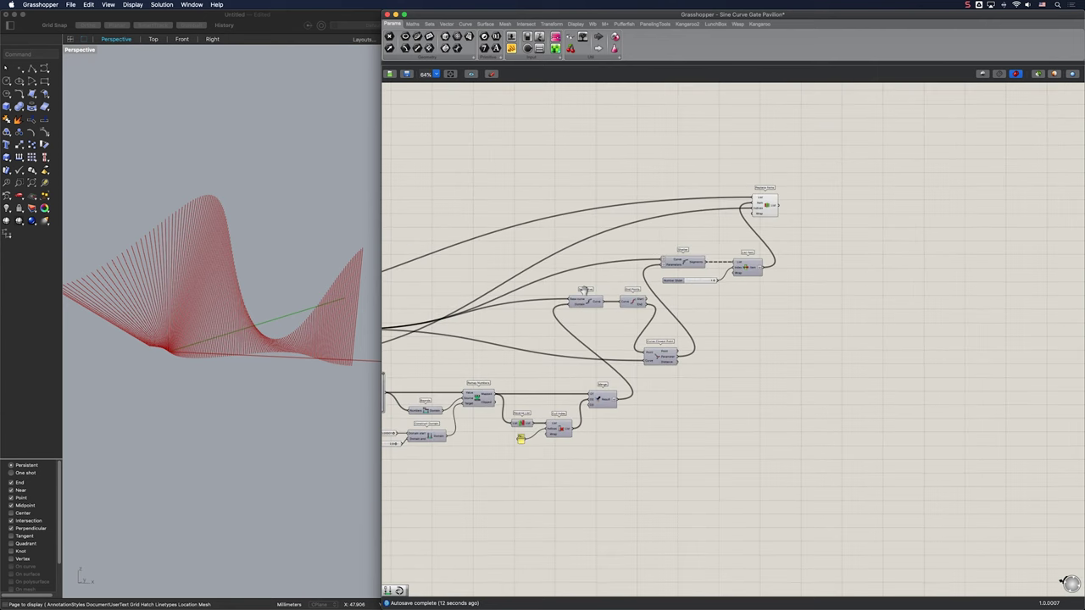
pyautogui.moveTo(584, 293); pyautogui.dragTo(959, 286, button='right')
pyautogui.moveTo(477, 318); pyautogui.dragTo(548, 313, button='right')
pyautogui.moveTo(472, 293); pyautogui.dragTo(550, 356)
pyautogui.middleClick(505, 317)
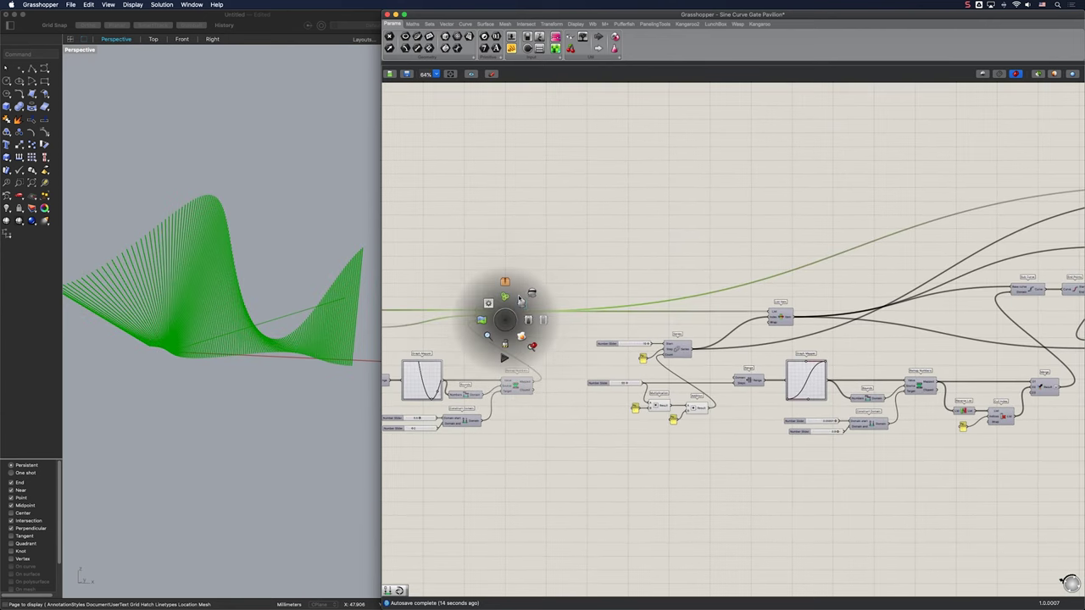
pyautogui.click(531, 294)
pyautogui.click(537, 293)
pyautogui.moveTo(997, 256); pyautogui.dragTo(543, 260, button='right')
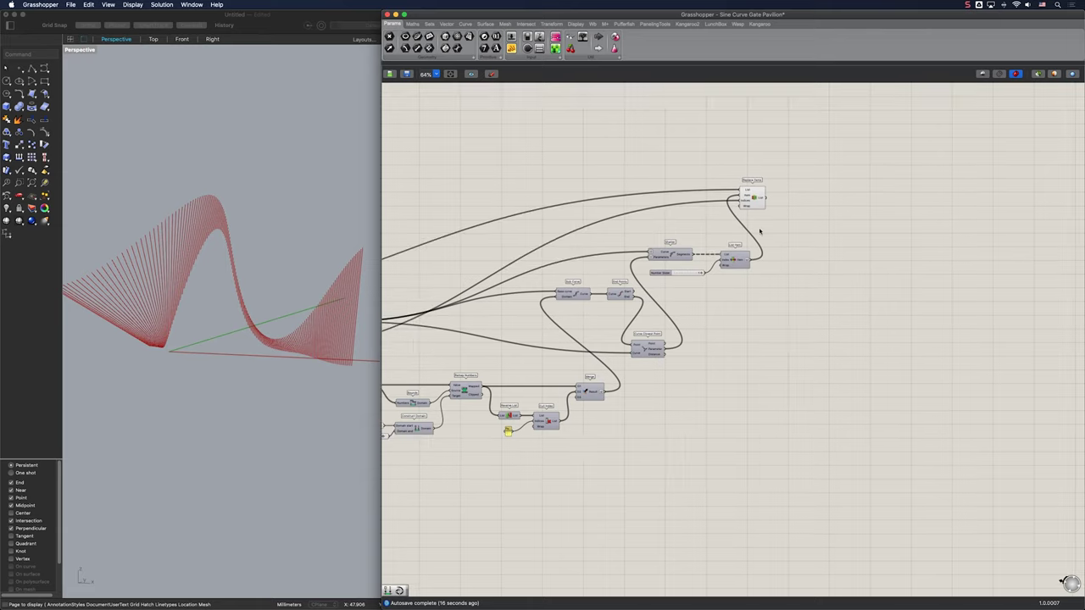
# Add an End Points component and connect the List output of Replace Items to its Curve input.
pyautogui.scroll(2, 759, 226)
pyautogui.moveTo(191, 304); pyautogui.dragTo(234, 322, button='right')
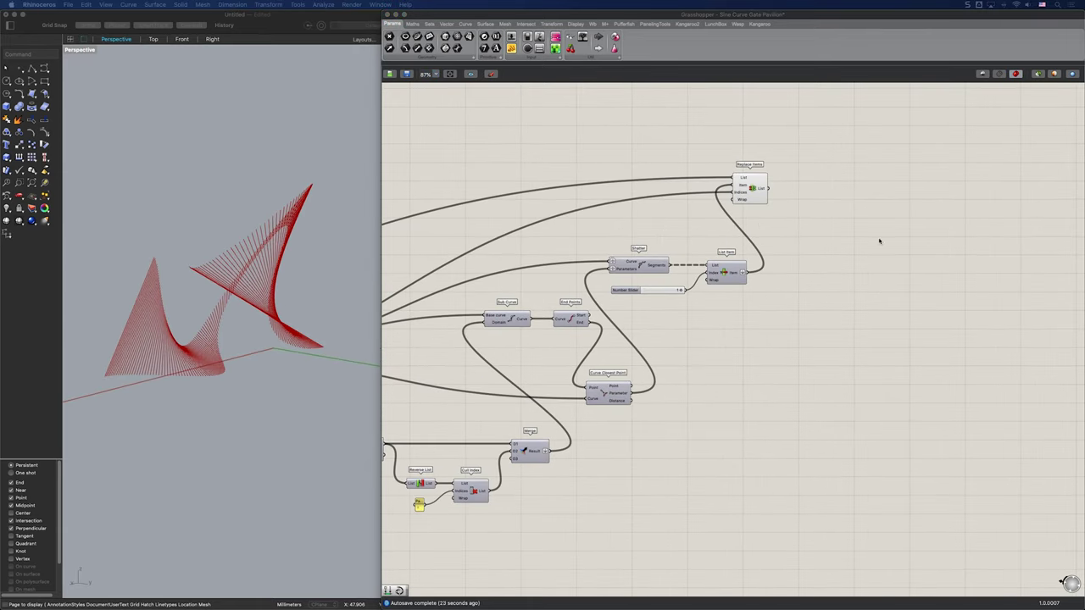
pyautogui.moveTo(869, 235); pyautogui.dragTo(753, 223, button='right')
pyautogui.scroll(2, 746, 216)
pyautogui.doubleClick(722, 201)
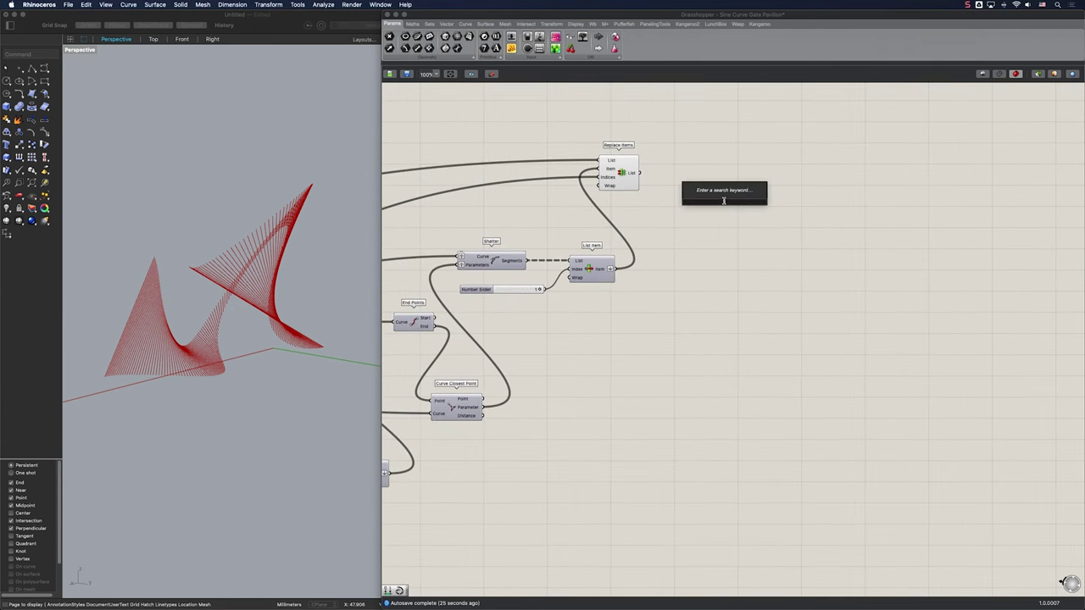
pyautogui.write('end')
pyautogui.press('Return')
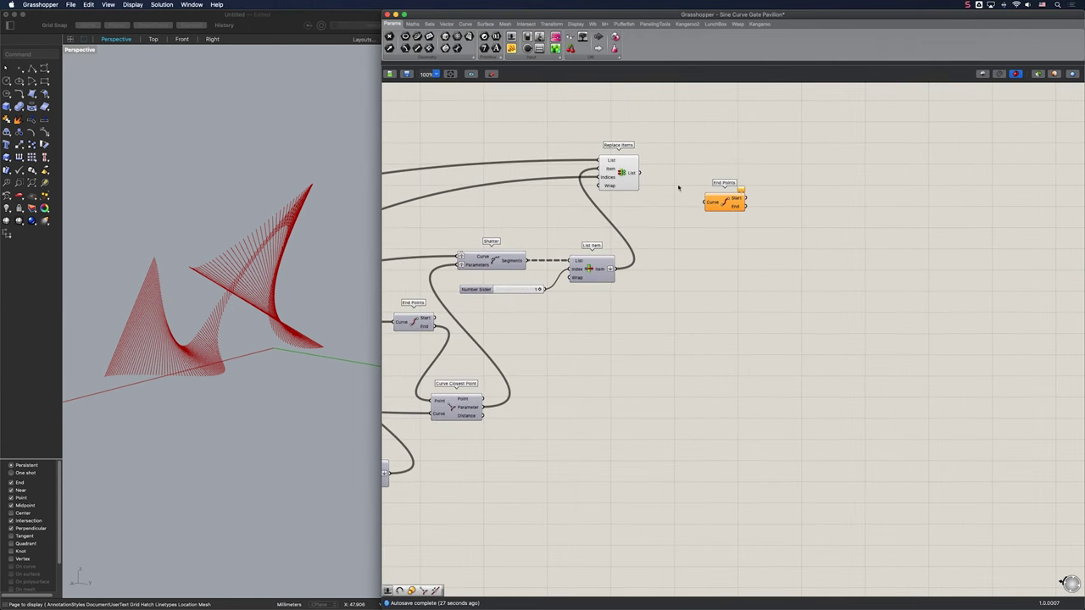
pyautogui.moveTo(641, 175); pyautogui.dragTo(722, 135)
pyautogui.moveTo(722, 135); pyautogui.dragTo(667, 200, button='right')
pyautogui.moveTo(667, 200); pyautogui.dragTo(661, 178)
# Add an Interpolate component, connect the Start points of End Points to its Vertices input, and flatten that input.
pyautogui.doubleClick(759, 172)
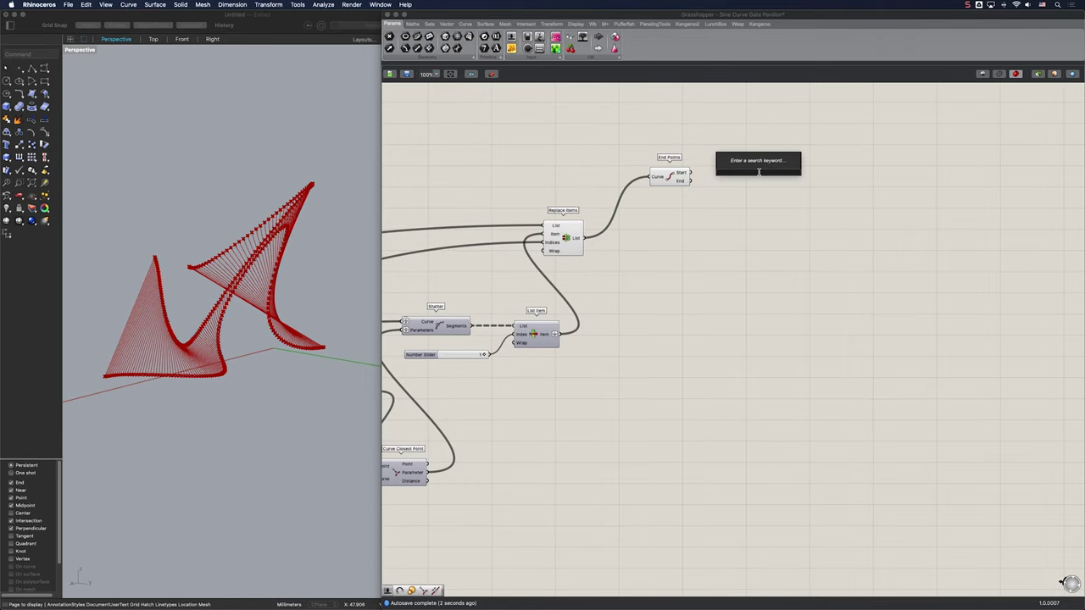
pyautogui.write('inter')
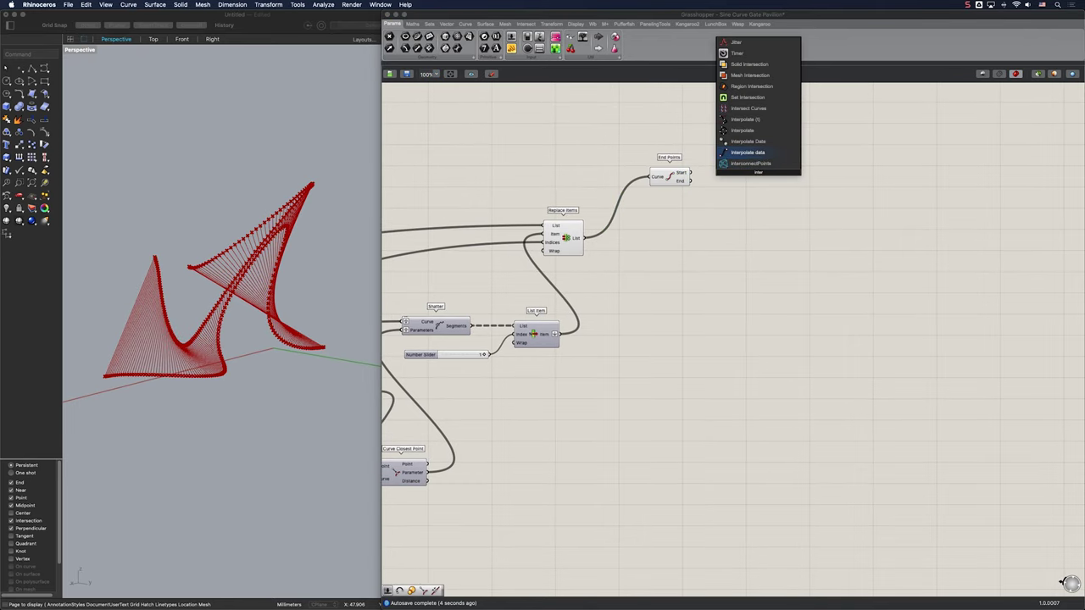
pyautogui.press('Return')
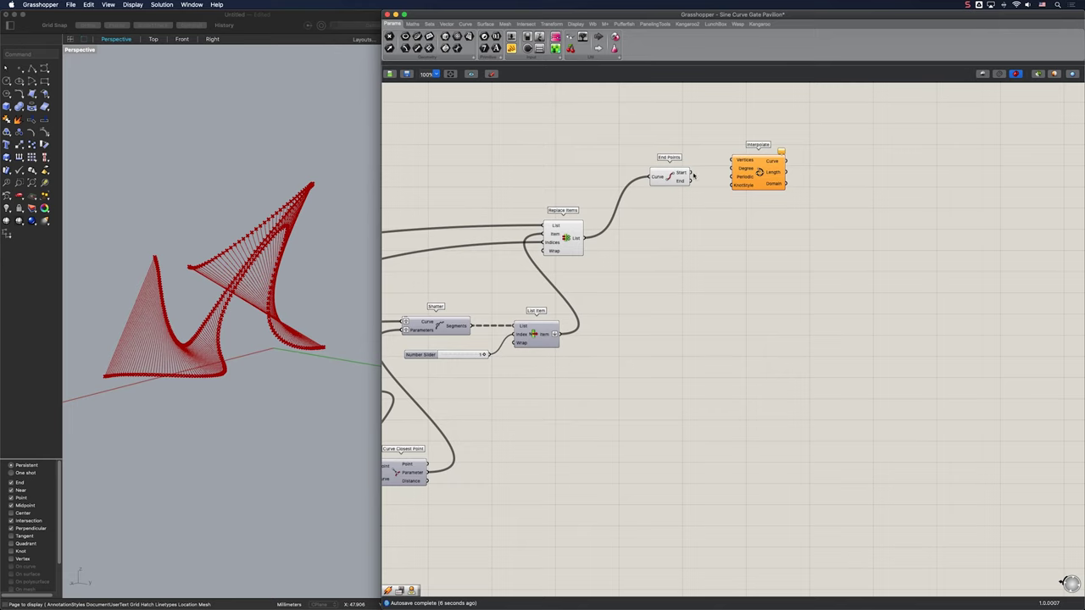
pyautogui.moveTo(691, 173); pyautogui.dragTo(773, 125)
pyautogui.moveTo(751, 112); pyautogui.dragTo(715, 136, button='right')
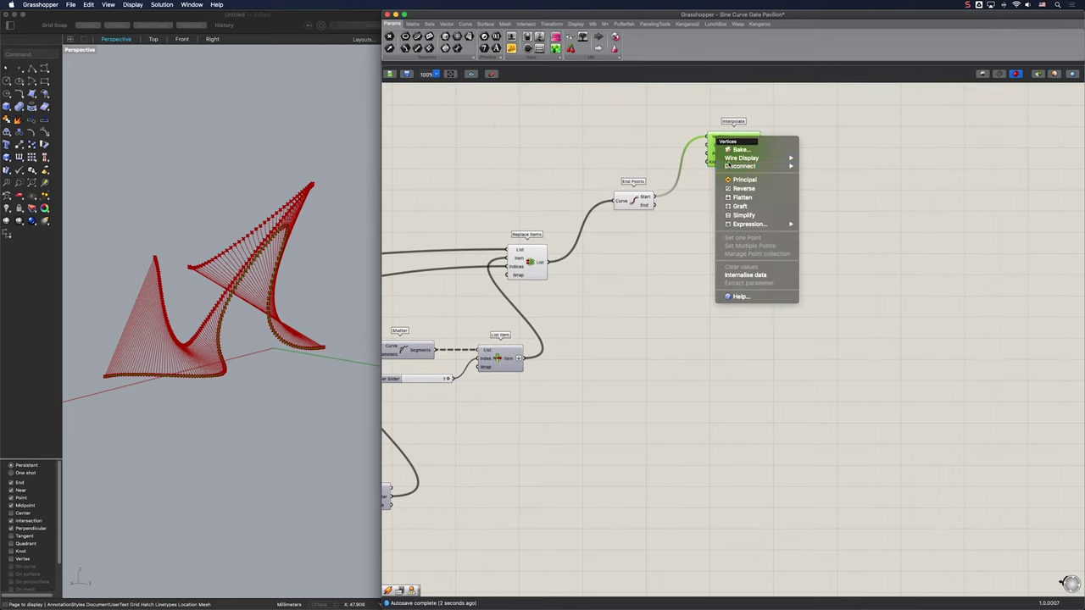
pyautogui.click(740, 206)
# Duplicate the Interpolate component below the first and connect the End points to the copy's Vertices input.
pyautogui.moveTo(734, 156); pyautogui.dragTo(736, 219)
pyautogui.press('super+c')
pyautogui.press('super+v')
pyautogui.moveTo(658, 212); pyautogui.dragTo(737, 217)
pyautogui.moveTo(735, 140); pyautogui.dragTo(736, 161)
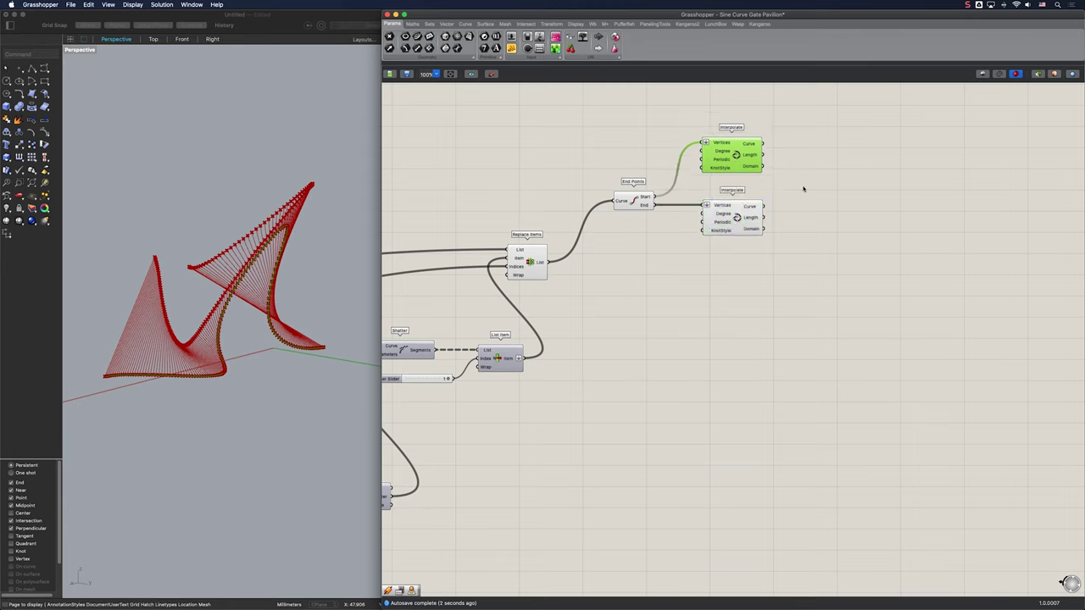
# Add a Pipe component and connect the Curve outputs of both Interpolate components to its Curve input.
pyautogui.doubleClick(874, 206)
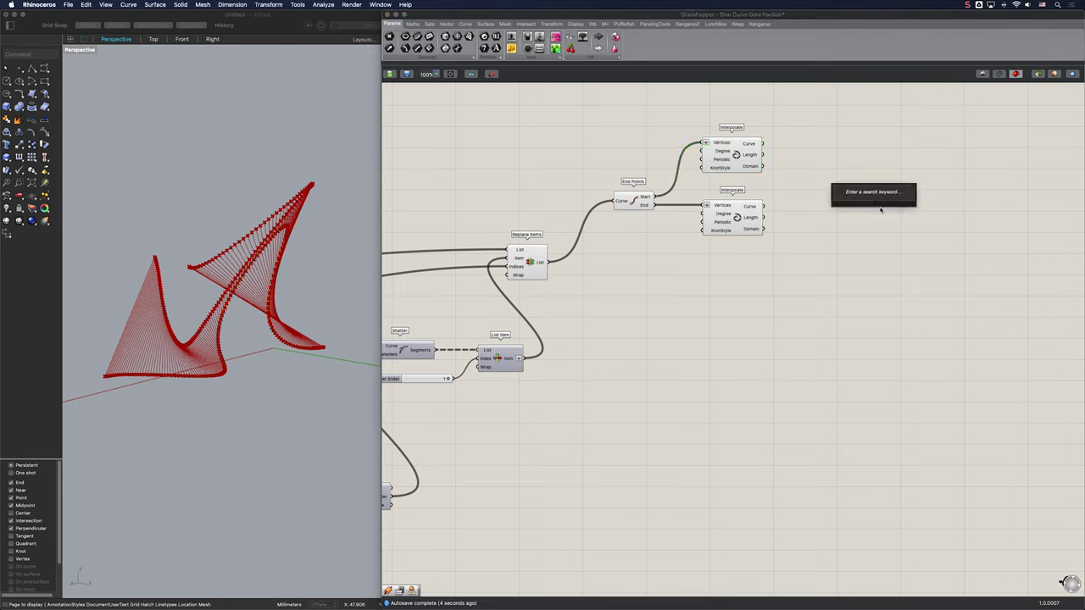
pyautogui.write('pipe')
pyautogui.press('Return')
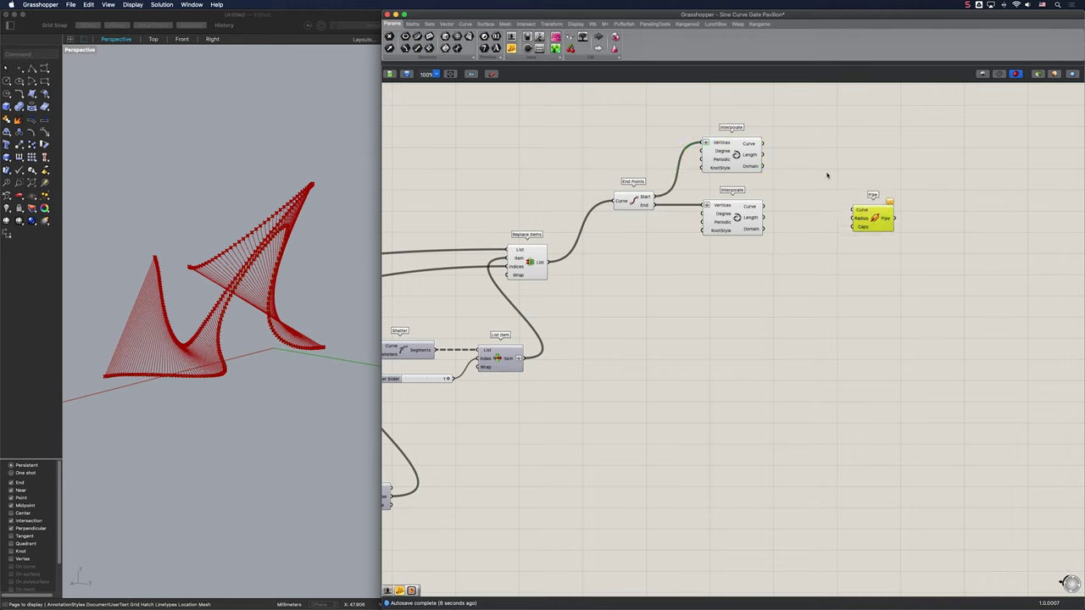
pyautogui.moveTo(763, 144); pyautogui.dragTo(855, 211)
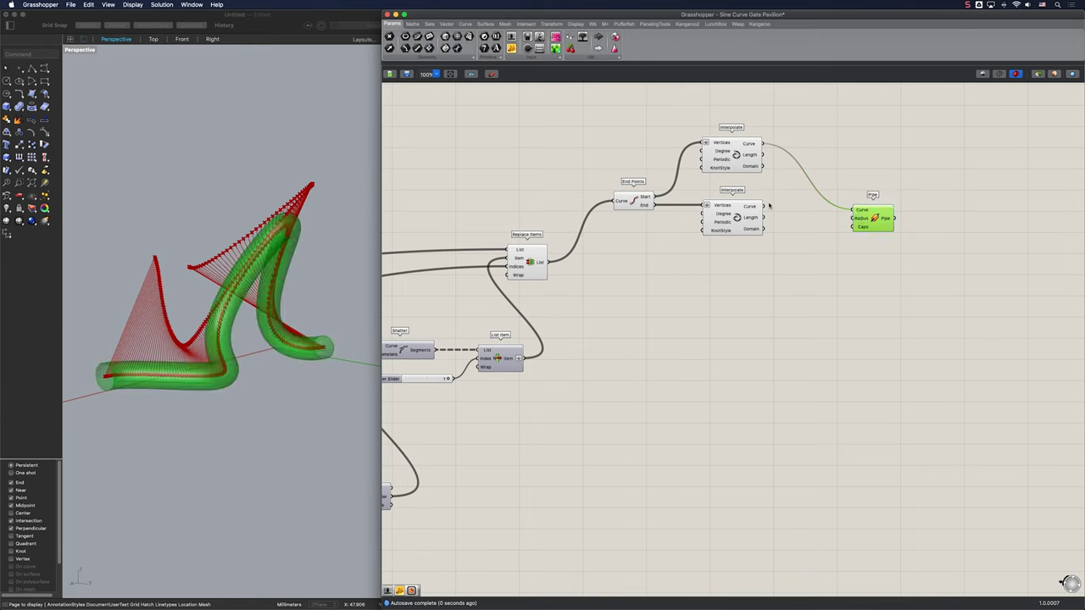
pyautogui.keyDown('shift'); pyautogui.moveTo(762, 206); pyautogui.dragTo(886, 213); pyautogui.keyUp('shift')
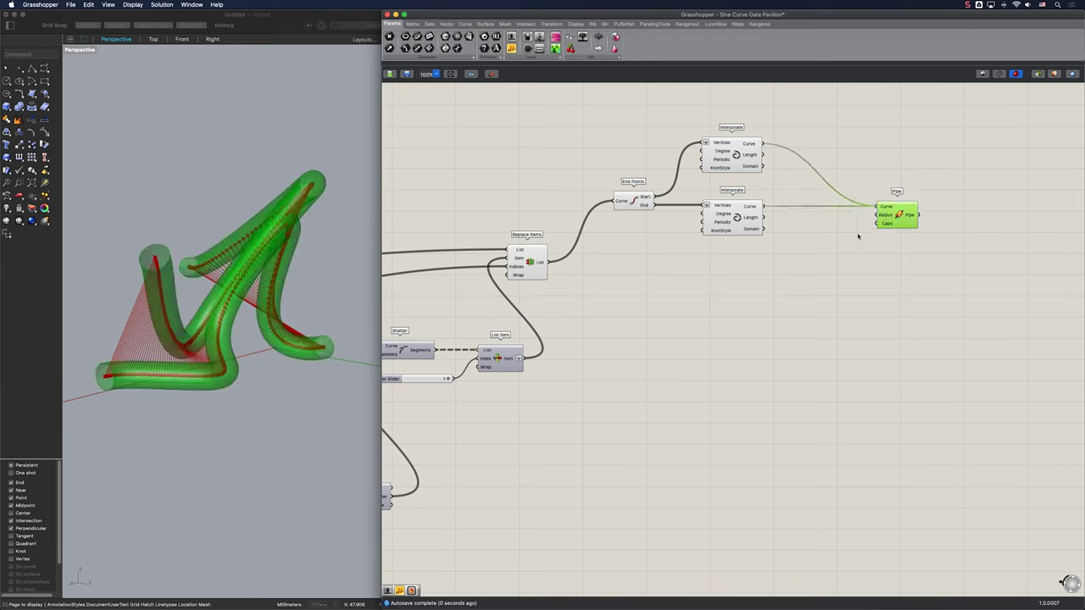
# Add a number slider set to 0.04 and connect it to Pipe's Radius input.
pyautogui.doubleClick(819, 244)
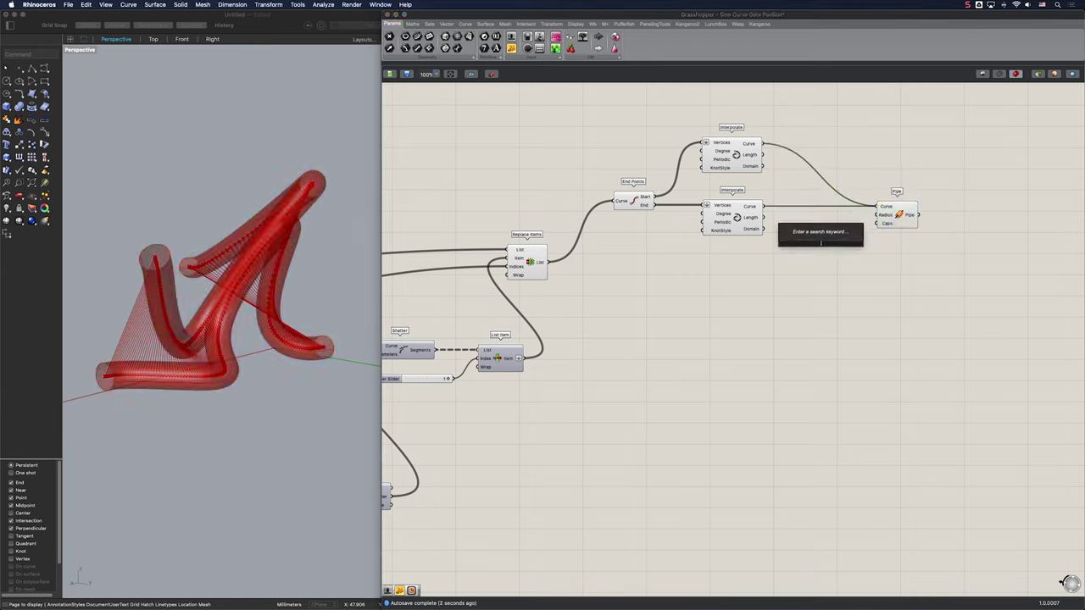
pyautogui.write('0.04')
pyautogui.press('Return')
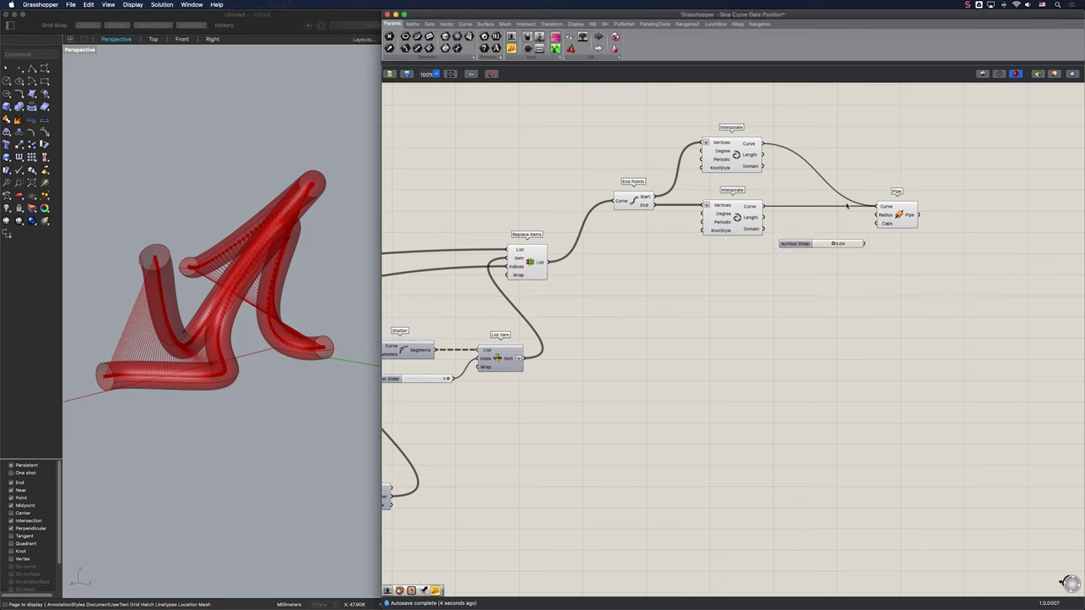
pyautogui.moveTo(878, 217); pyautogui.dragTo(848, 237)
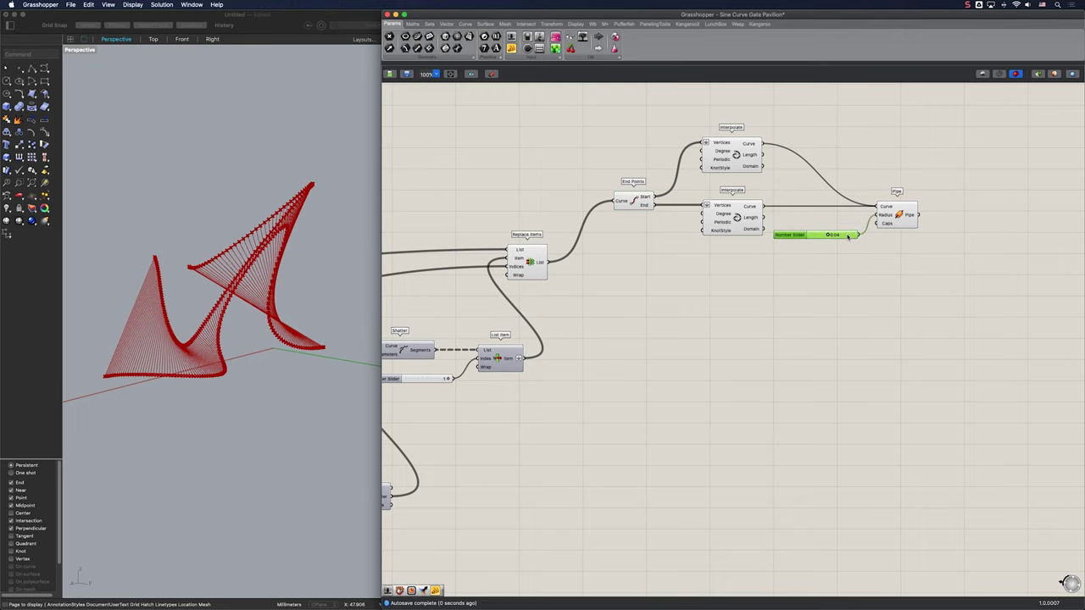
# Add a small panel below the radius slider and connect it to Pipe's Caps input.
pyautogui.doubleClick(866, 259)
pyautogui.write('//')
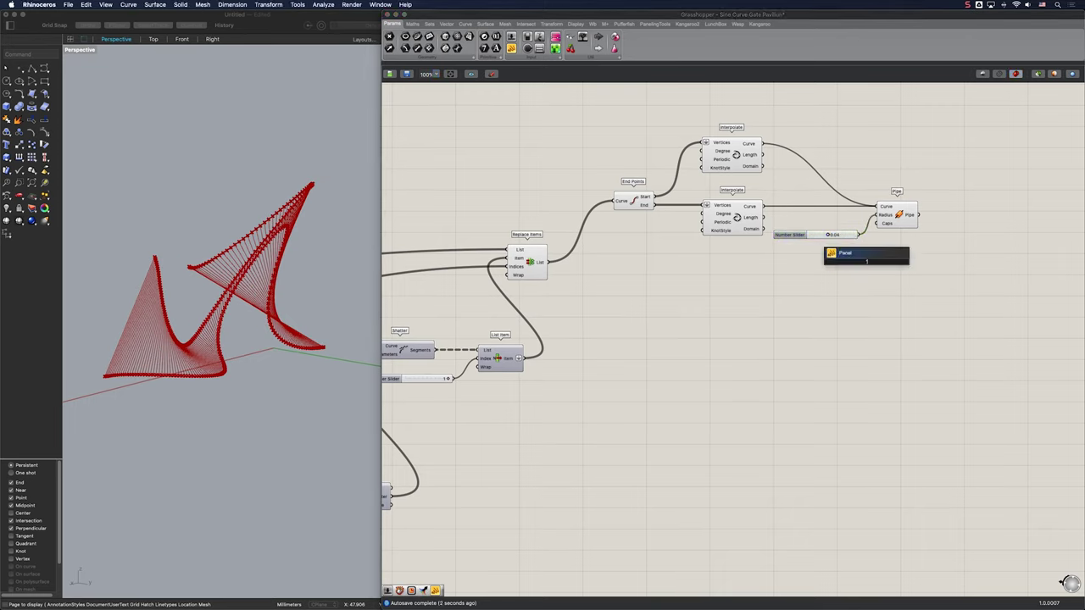
pyautogui.press('Return')
pyautogui.moveTo(873, 228); pyautogui.dragTo(878, 266)
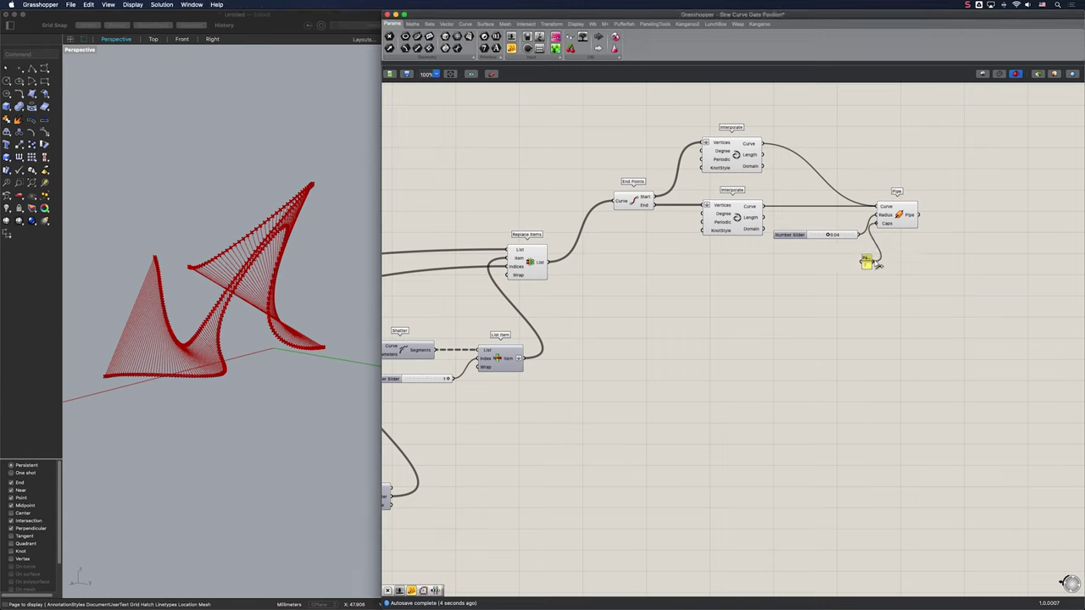
# Turn off the preview of the End Points component that follows Replace Items.
pyautogui.click(634, 205)
pyautogui.middleClick(636, 205)
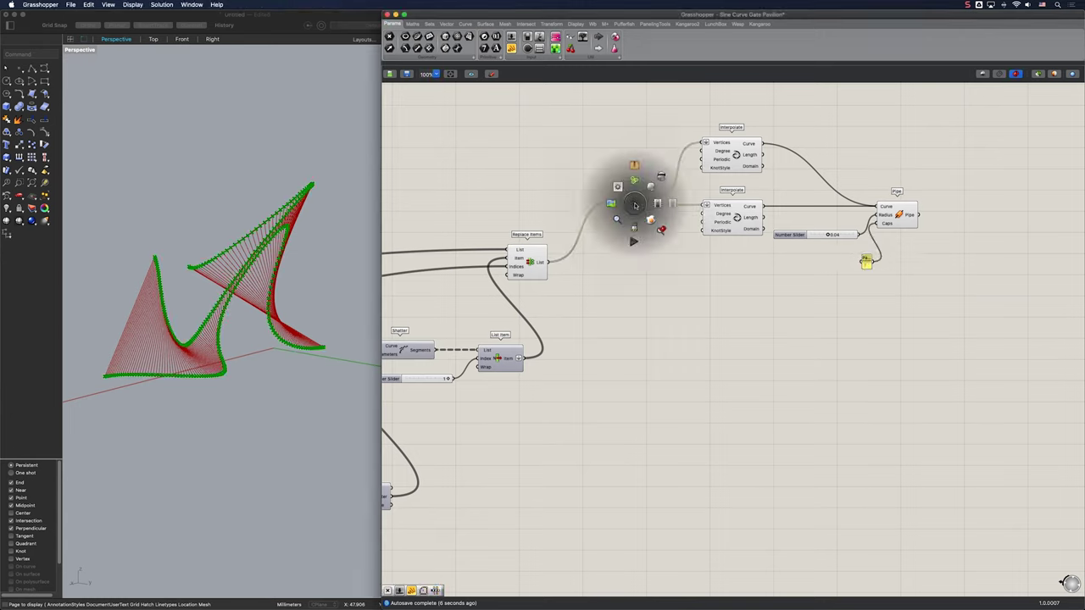
pyautogui.click(662, 167)
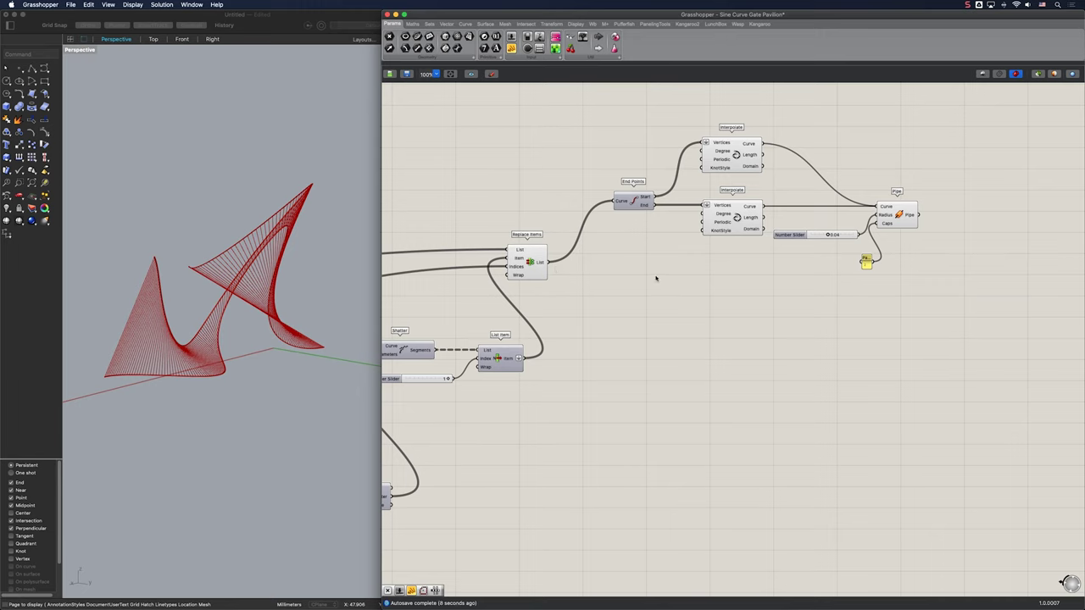
# Add two List Item components, one above the other, below the second Interpolate component.
pyautogui.doubleClick(707, 271)
pyautogui.write('list item')
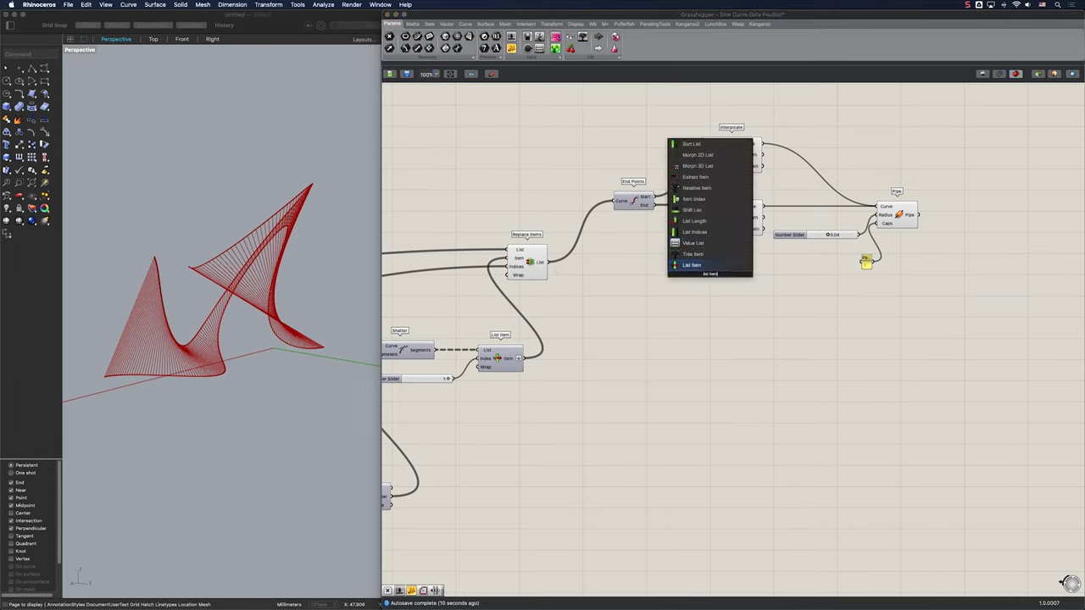
pyautogui.press('Return')
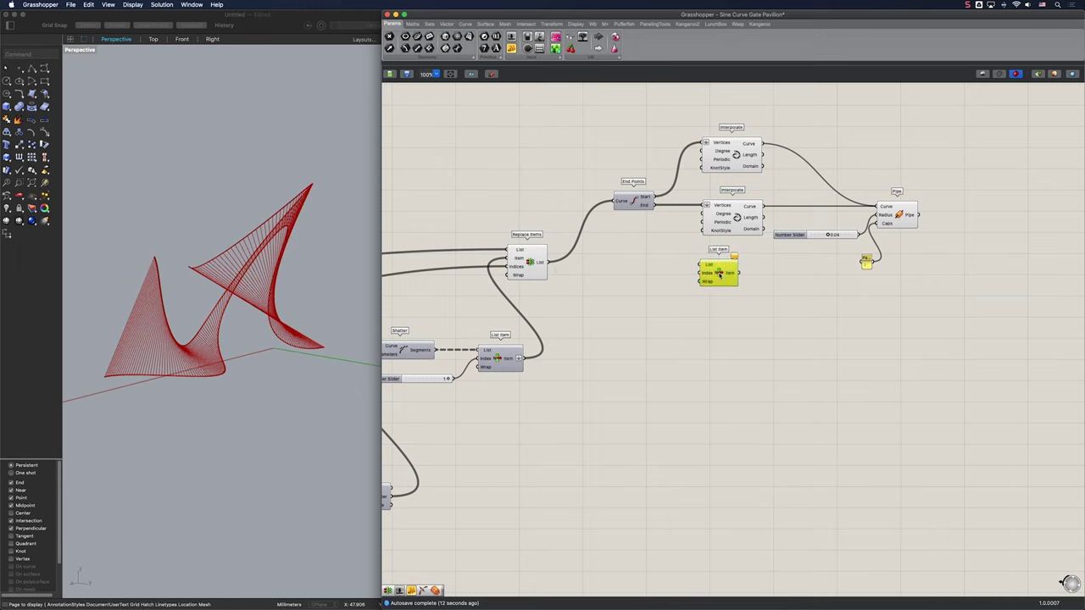
pyautogui.press('super+v')
# Add a Reverse List component and route the Replace Items list through it into the lower List Item.
pyautogui.doubleClick(651, 317)
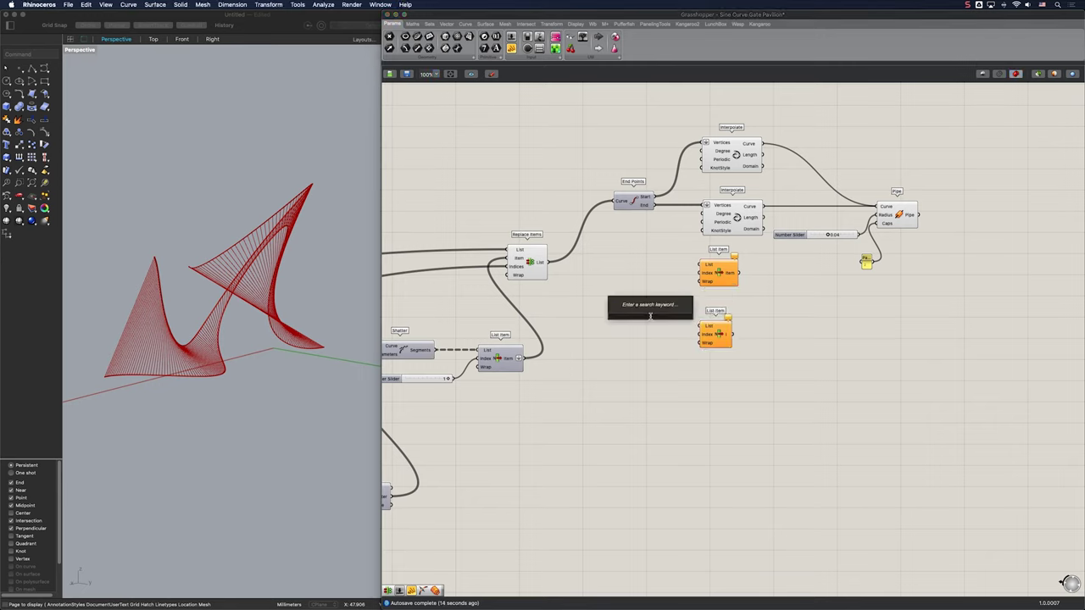
pyautogui.write('reverse')
pyautogui.click(648, 298)
pyautogui.moveTo(549, 262); pyautogui.dragTo(634, 316)
pyautogui.moveTo(701, 331); pyautogui.dragTo(668, 316)
# Align the two List Item components and add both of their Item outputs to Pipe's Curve input.
pyautogui.moveTo(648, 273); pyautogui.dragTo(724, 271)
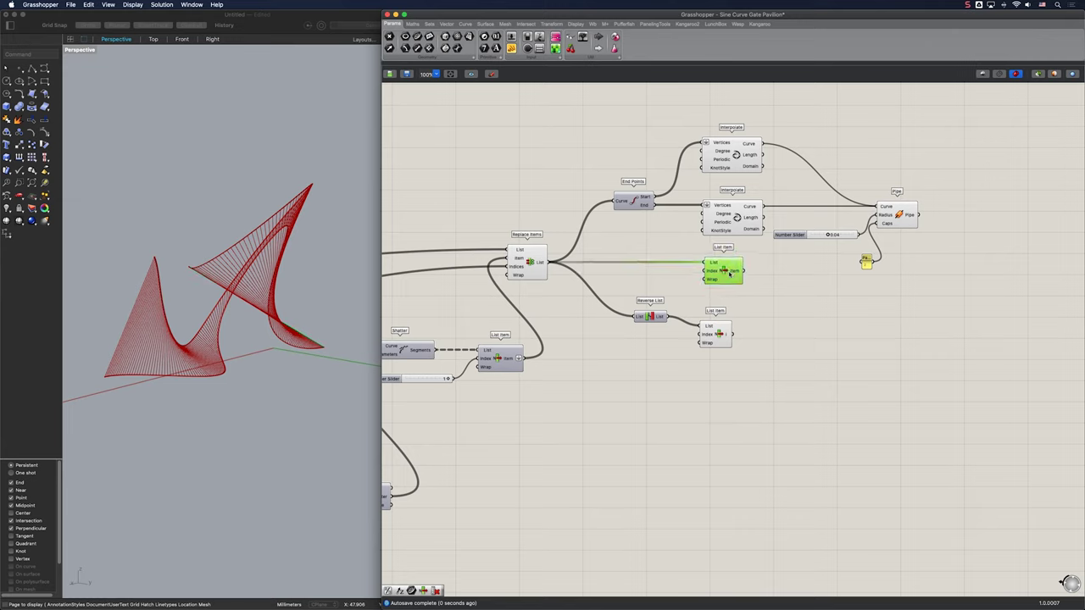
pyautogui.moveTo(714, 340); pyautogui.dragTo(725, 331)
pyautogui.keyDown('shift'); pyautogui.moveTo(744, 271); pyautogui.dragTo(742, 324); pyautogui.keyUp('shift')
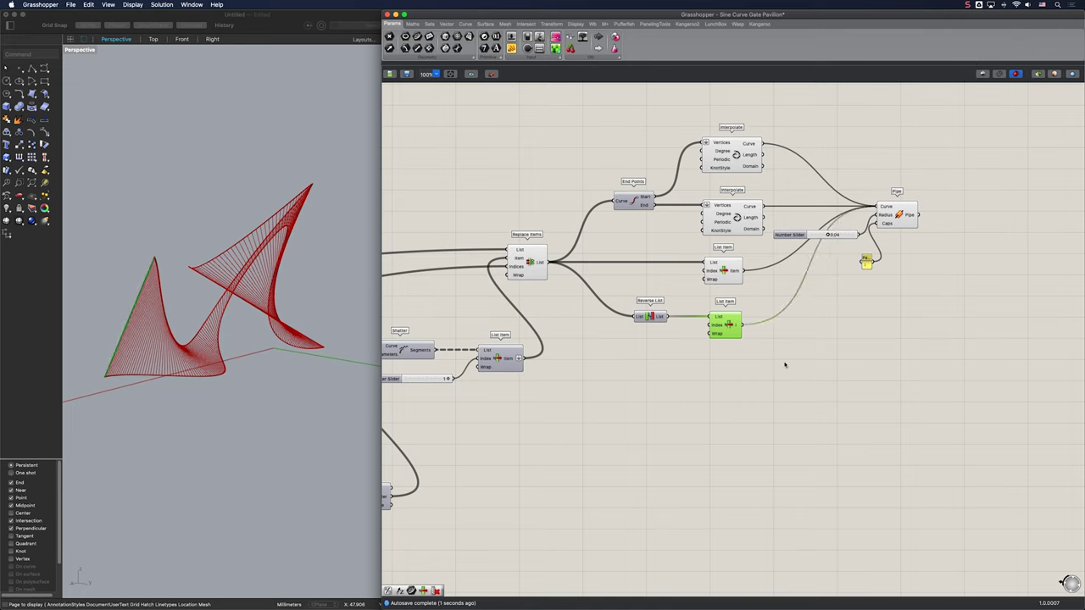
pyautogui.click(671, 402)
# Add a Cull Index component below the List Items and connect the Replace Items list to its List input.
pyautogui.doubleClick(640, 396)
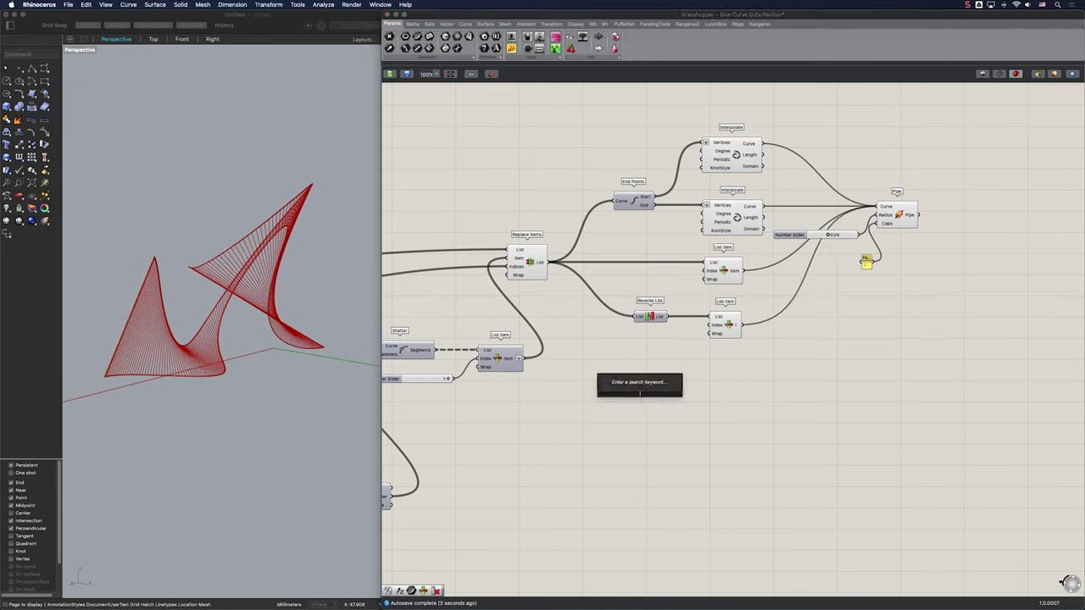
pyautogui.write('cull in')
pyautogui.press('Return')
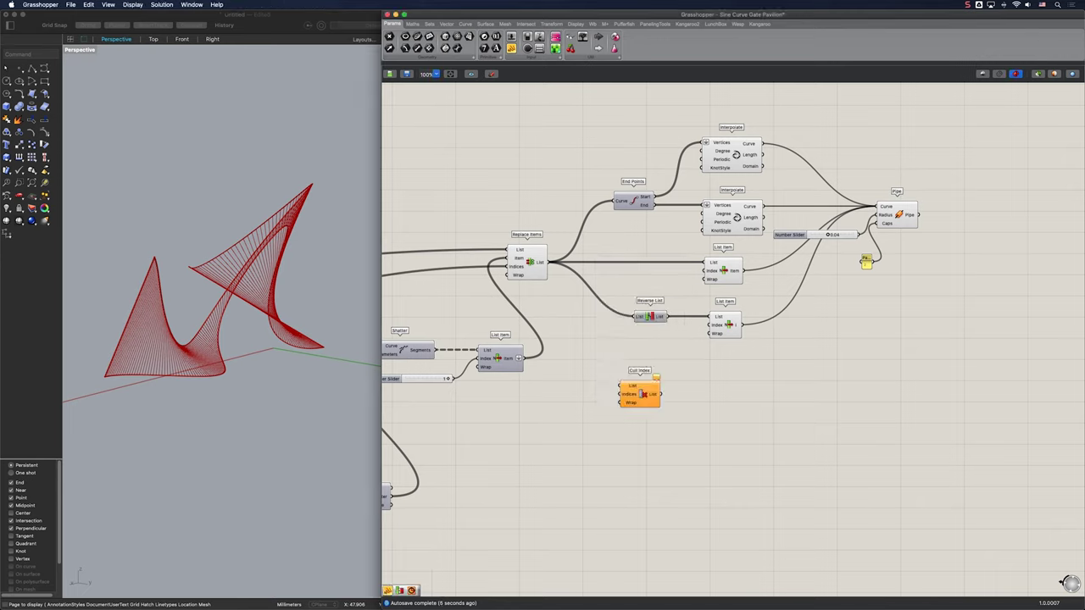
pyautogui.moveTo(553, 263); pyautogui.dragTo(695, 410)
# Add a number slider set to 0, connect it to Cull Index's Indices input, and check the culled lines in the viewport.
pyautogui.doubleClick(619, 426)
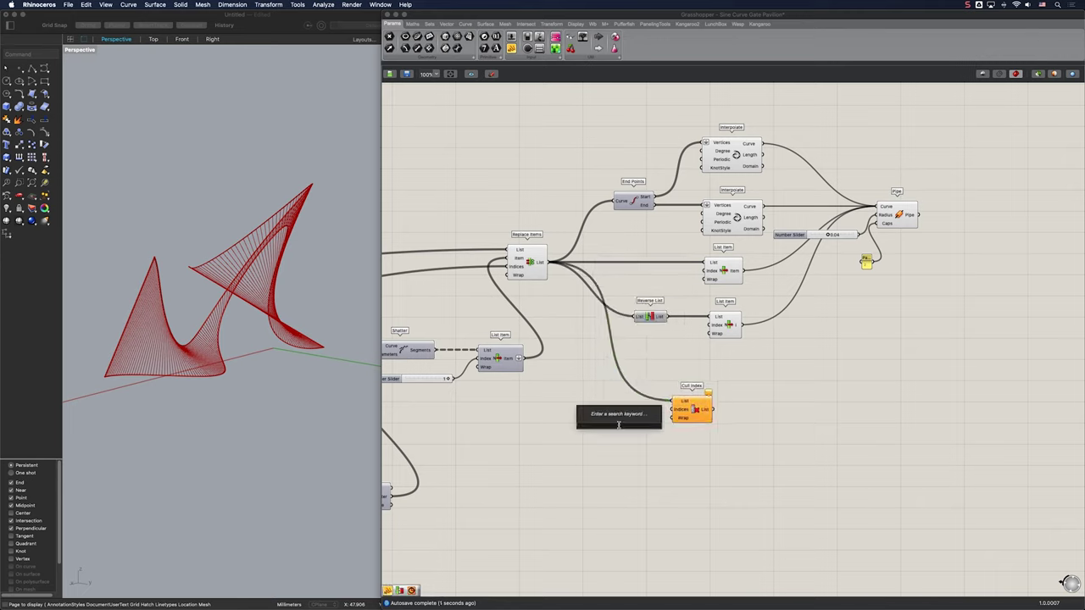
pyautogui.write('0')
pyautogui.press('Return')
pyautogui.moveTo(672, 410); pyautogui.dragTo(663, 427)
pyautogui.moveTo(647, 430); pyautogui.dragTo(645, 413)
pyautogui.click(684, 414)
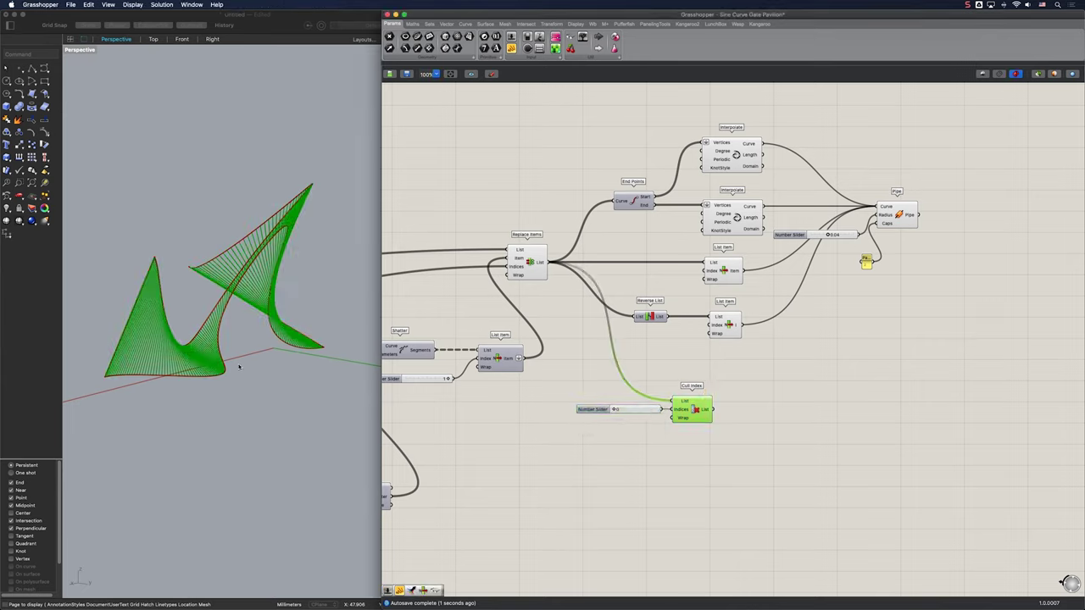
pyautogui.moveTo(241, 366); pyautogui.dragTo(285, 356, button='right')
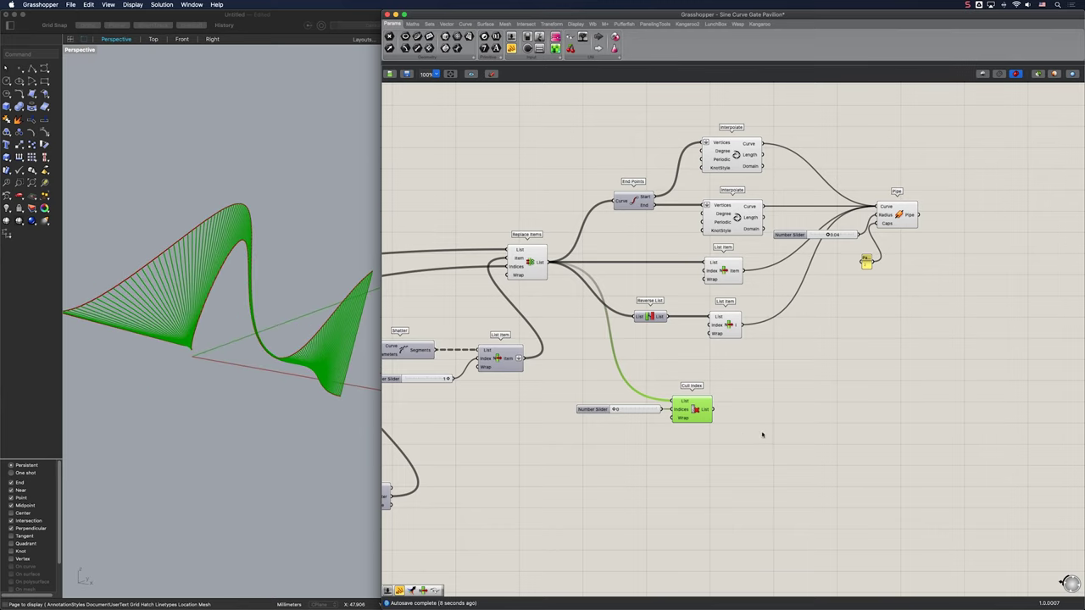
# Copy Reverse List and Cull Index after the first Cull Index, chain their lists, and share the 0 slider for the new Indices input.
pyautogui.click(762, 434)
pyautogui.keyDown('alt'); pyautogui.moveTo(651, 317); pyautogui.dragTo(748, 410); pyautogui.keyUp('alt')
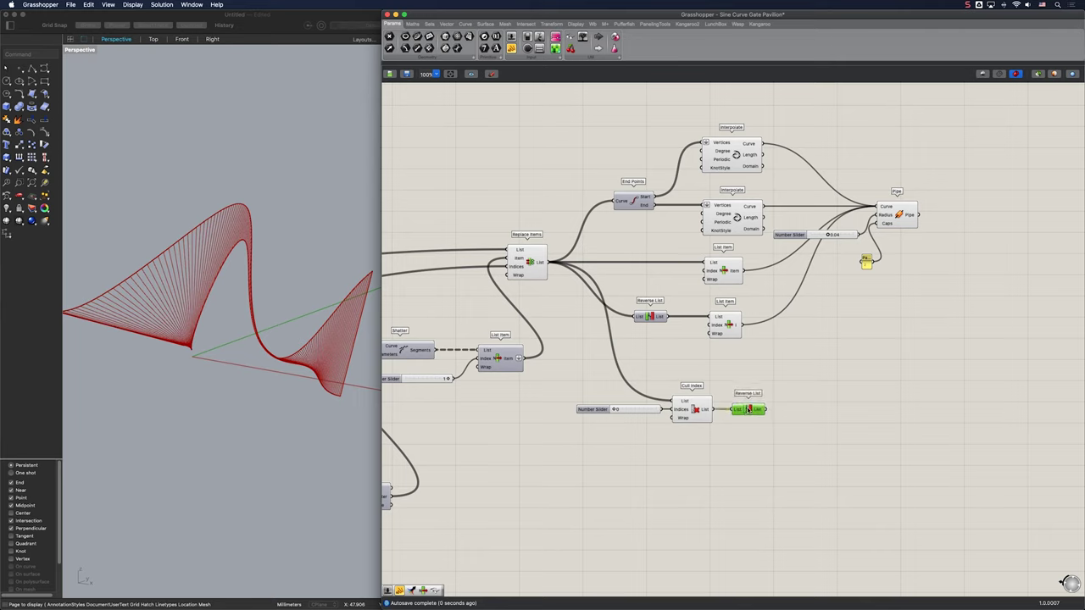
pyautogui.click(689, 418)
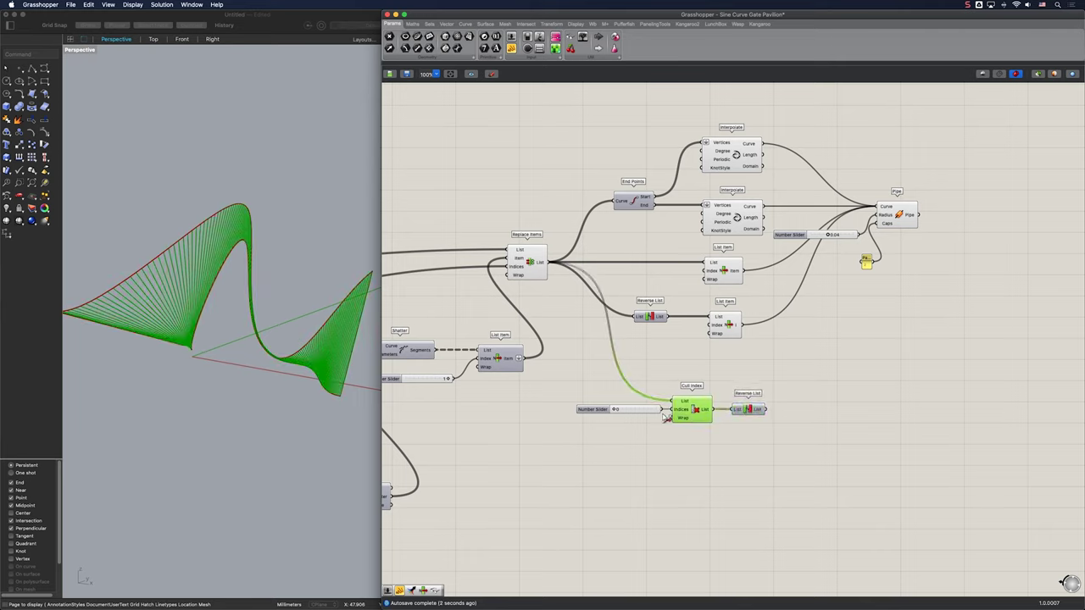
pyautogui.keyDown('alt'); pyautogui.moveTo(688, 410); pyautogui.dragTo(798, 446); pyautogui.keyUp('alt')
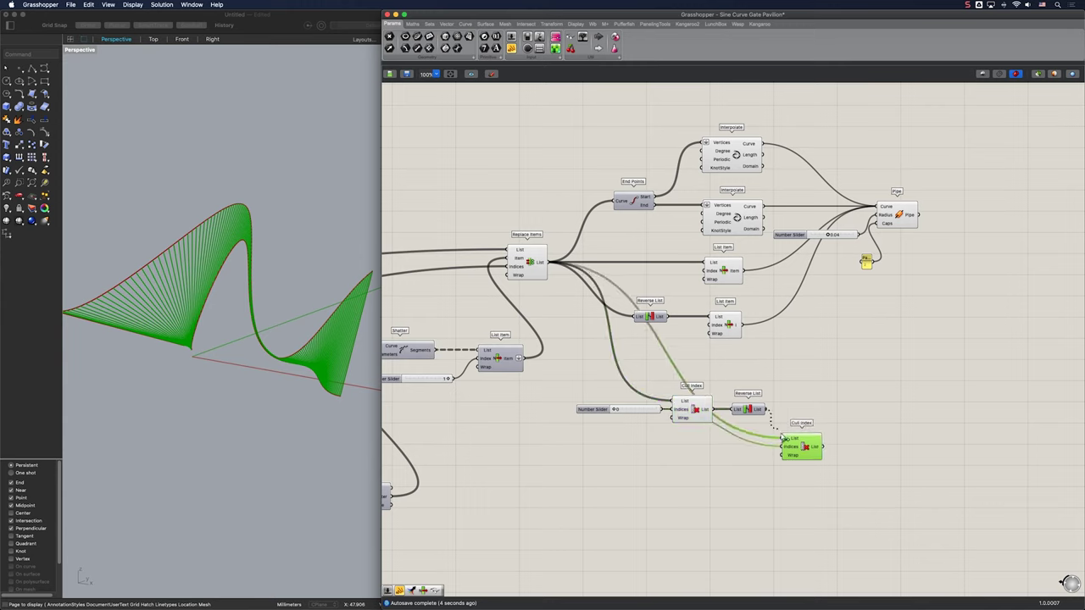
pyautogui.moveTo(650, 411); pyautogui.dragTo(670, 448)
pyautogui.click(802, 446)
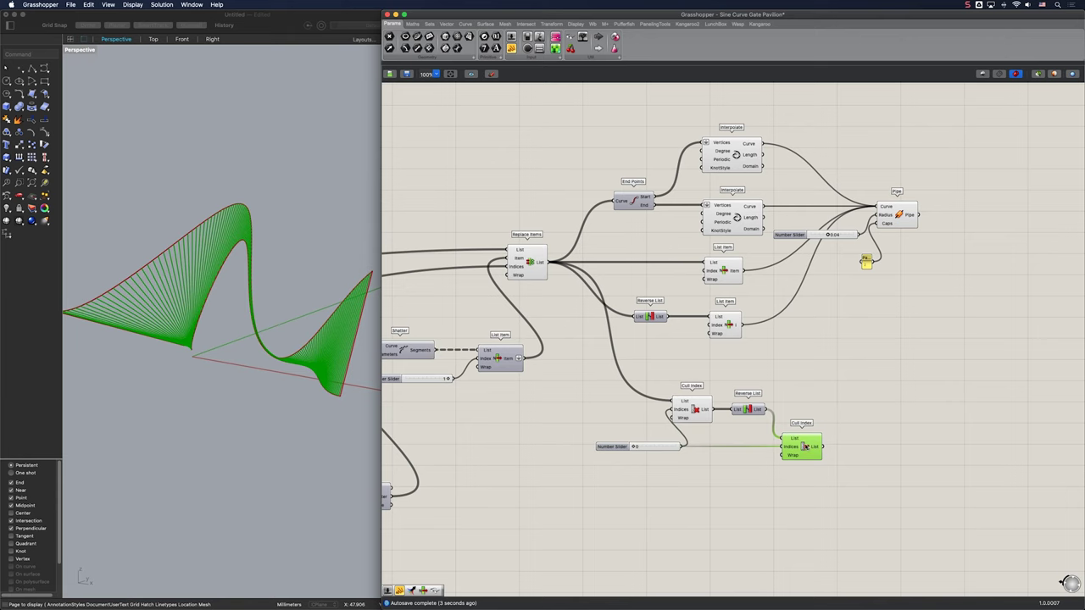
# Duplicate the Pipe component with its radius slider below the original and connect the second Cull Index's list to its Curve input.
pyautogui.click(874, 444)
pyautogui.moveTo(918, 282); pyautogui.dragTo(914, 456)
pyautogui.click(850, 236)
pyautogui.keyDown('shift'); pyautogui.click(890, 221); pyautogui.keyUp('shift')
pyautogui.press('super+c')
pyautogui.press('super+v')
pyautogui.click(893, 424)
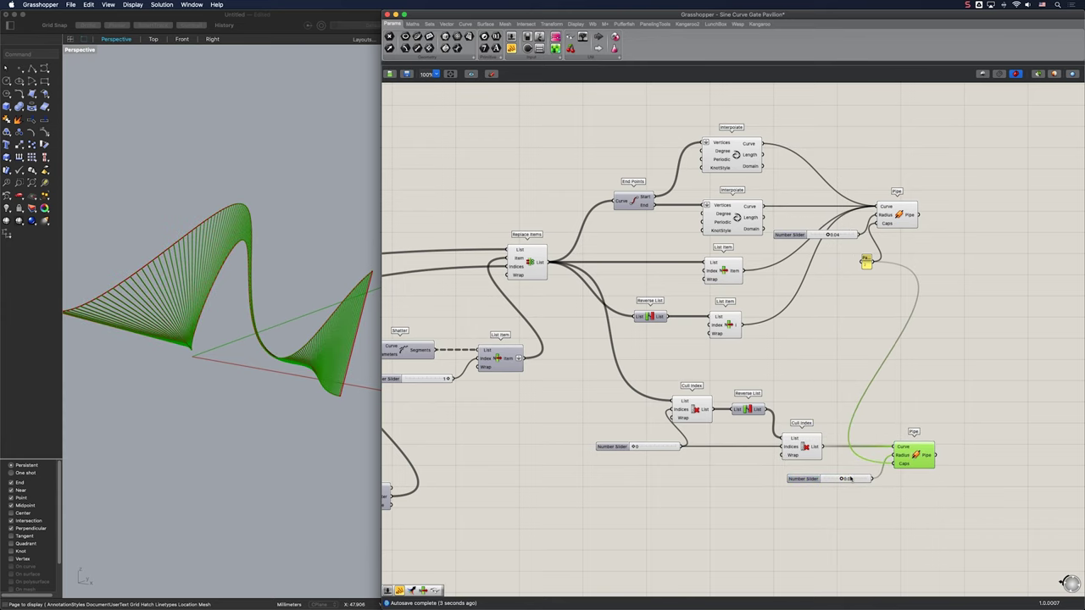
# Set the duplicated Pipe's radius slider to 0.02.
pyautogui.click(850, 479)
pyautogui.write('0')
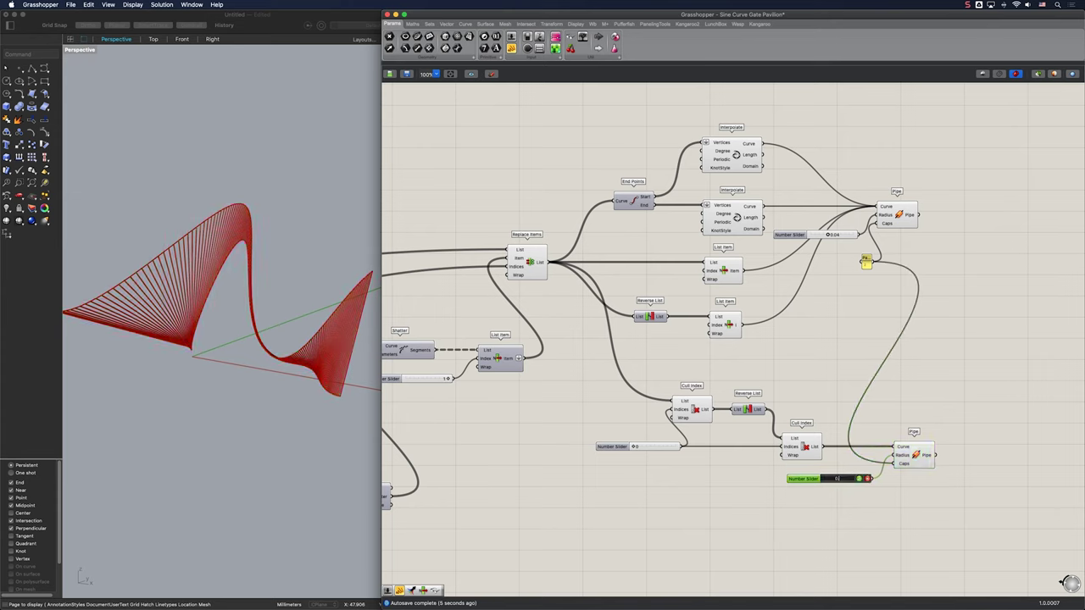
pyautogui.write('.02')
pyautogui.press('Return')
# Put each of the two Pipe components in its own group and check the piped pavilion in the viewport.
pyautogui.click(917, 456)
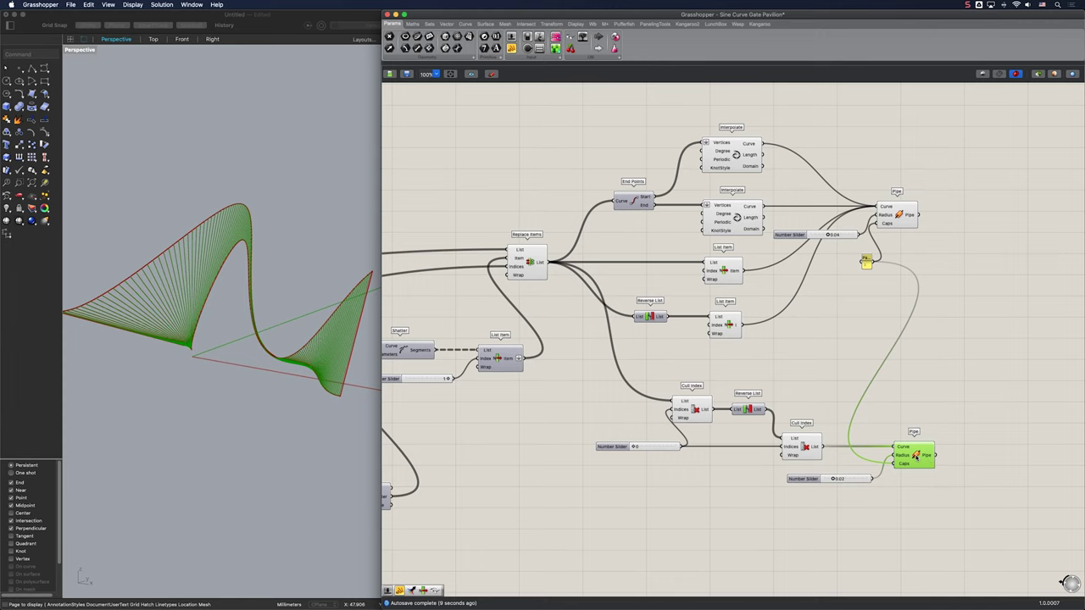
pyautogui.click(926, 366)
pyautogui.click(898, 215)
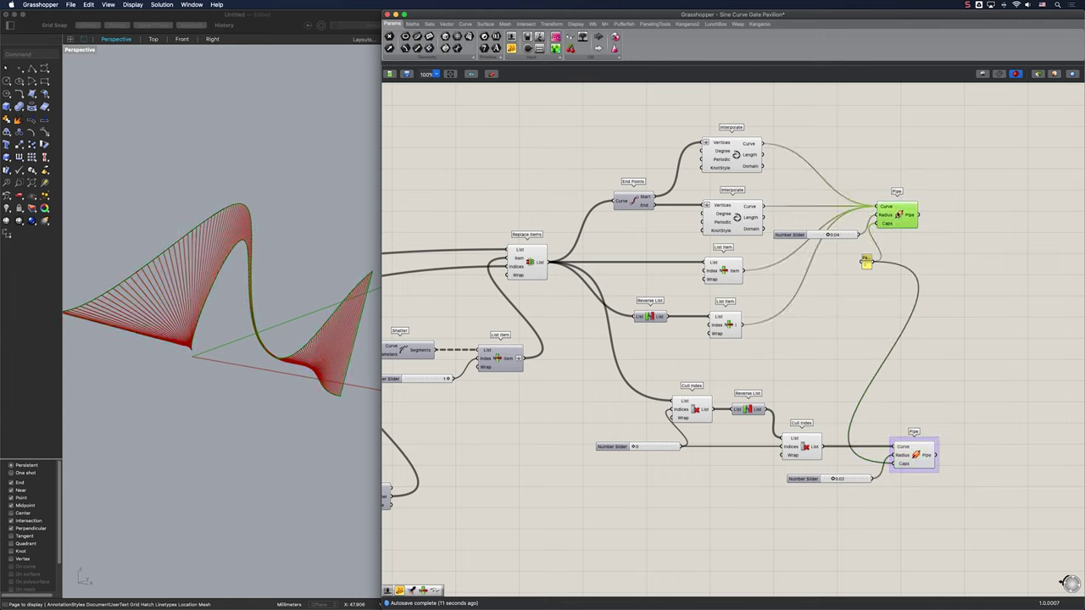
pyautogui.press('super+g')
pyautogui.click(950, 290)
pyautogui.moveTo(327, 350)
pyautogui.mouseDown(button='right')
pyautogui.moveTo(294, 345)
pyautogui.moveTo(316, 344)
pyautogui.mouseUp(button='right')
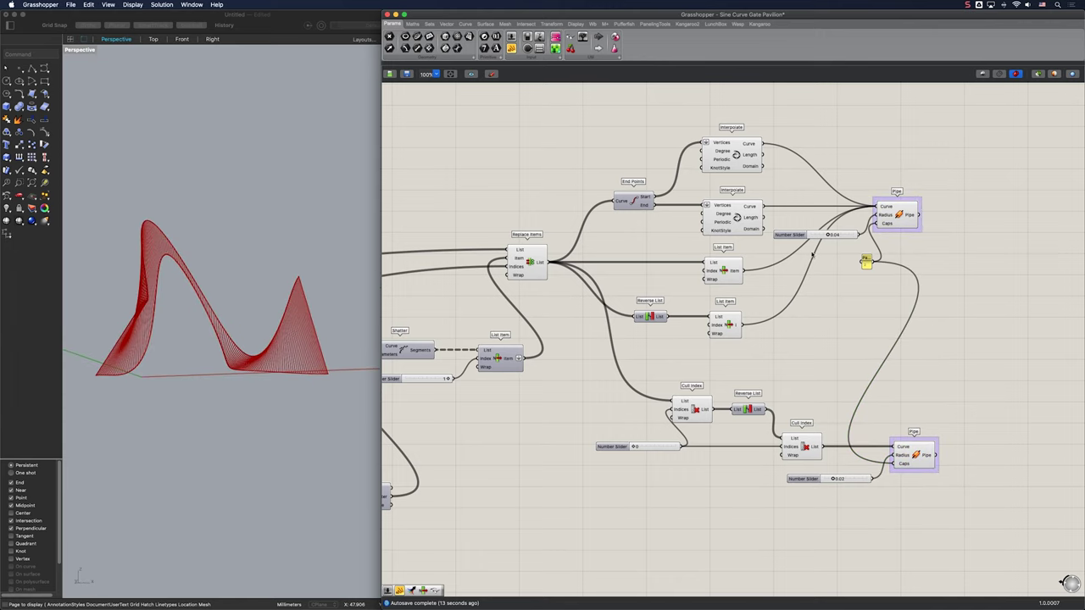
# Bake the upper Pipe's edge geometry to the Default layer.
pyautogui.click(904, 227)
pyautogui.rightClick(901, 224)
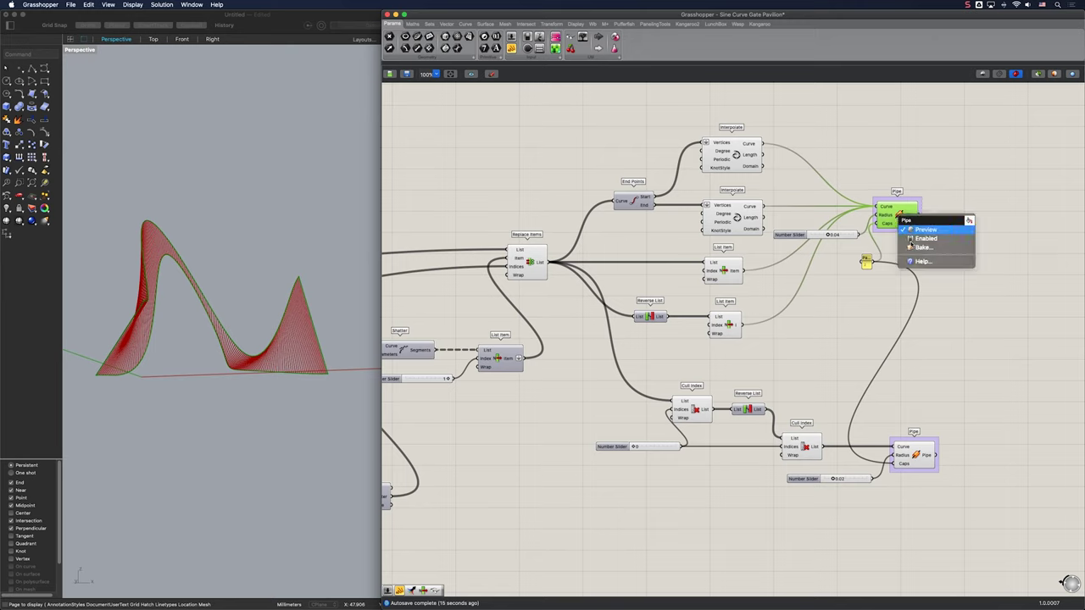
pyautogui.click(914, 248)
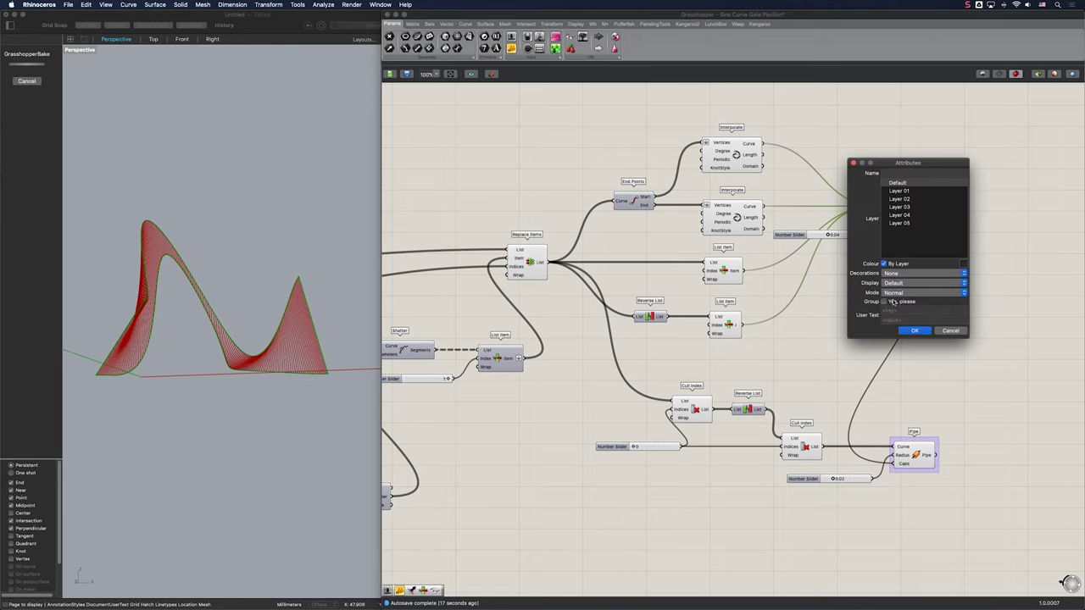
pyautogui.click(913, 331)
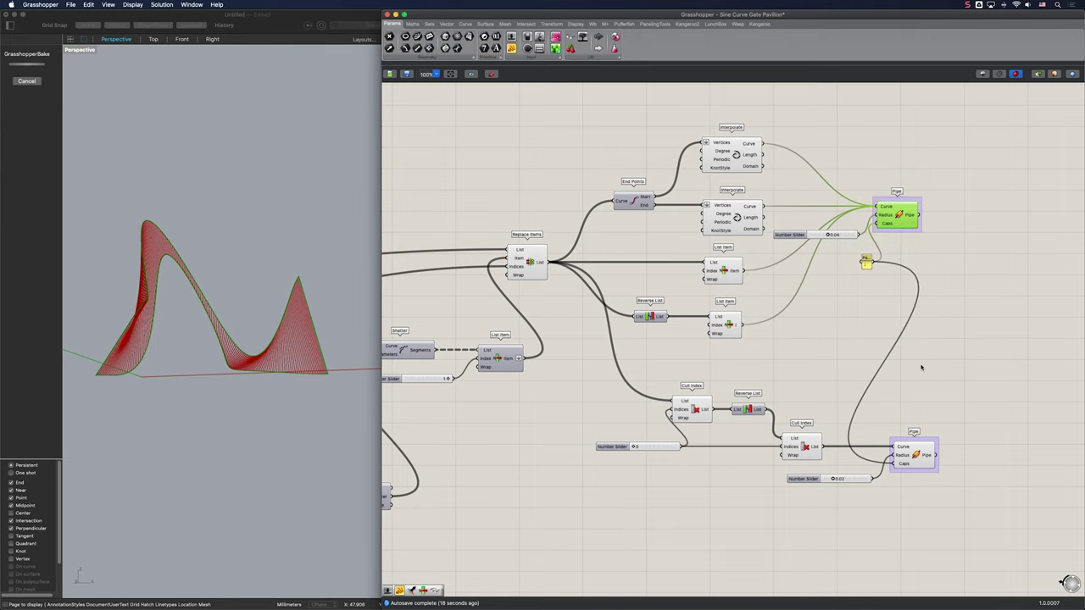
# Bake the lower Pipe's inner line geometry to the Default layer.
pyautogui.click(915, 455)
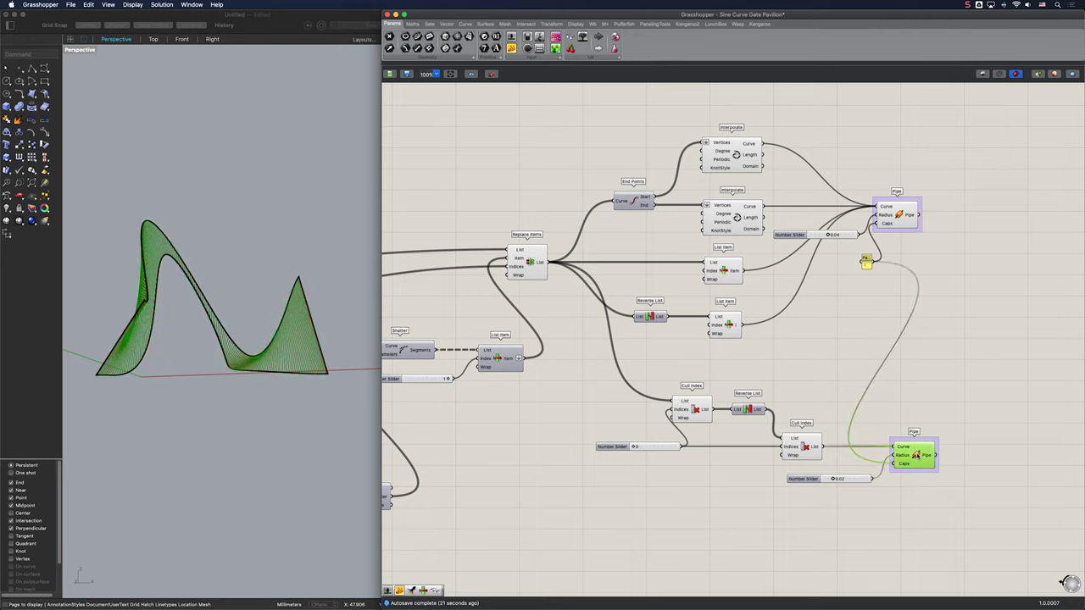
pyautogui.rightClick(915, 455)
pyautogui.click(931, 483)
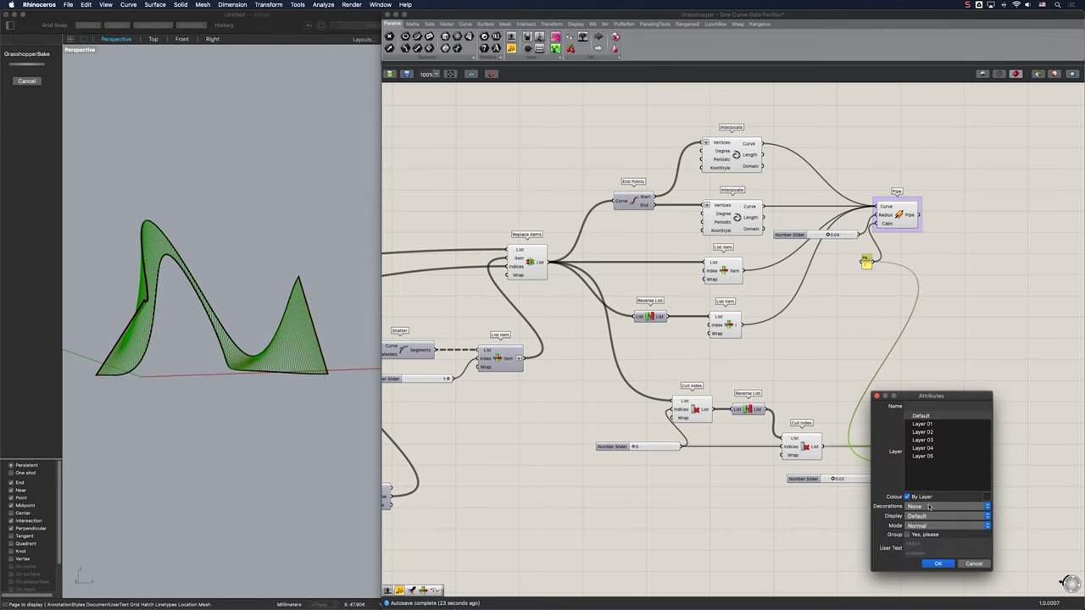
pyautogui.click(938, 563)
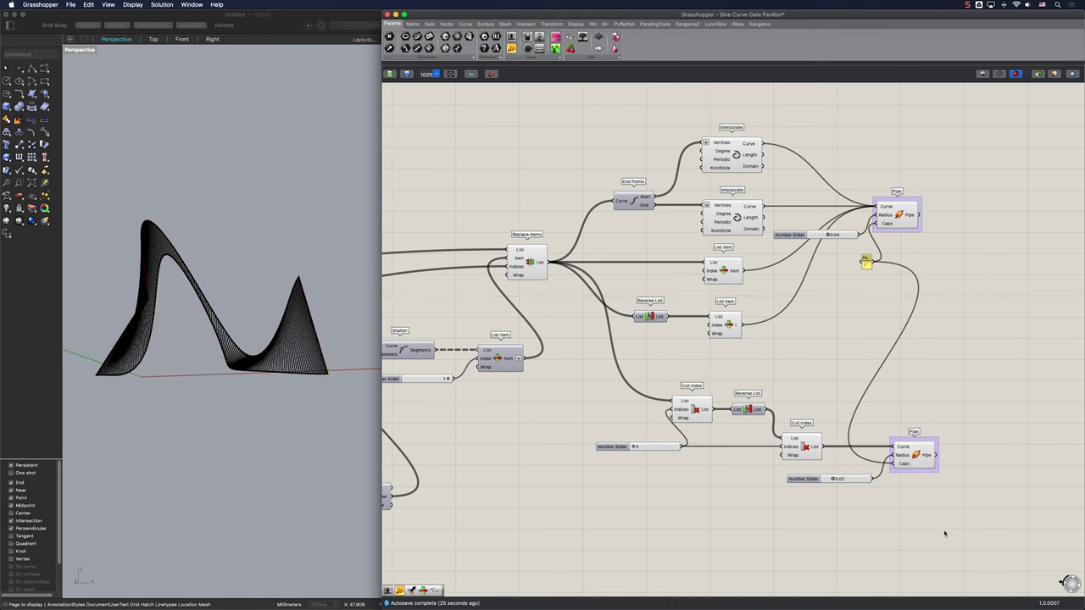
# Switch the Perspective viewport to Rendered display, limit the Grasshopper preview to selected components, and inspect the baked pavilion.
pyautogui.moveTo(205, 215); pyautogui.dragTo(180, 147, button='right')
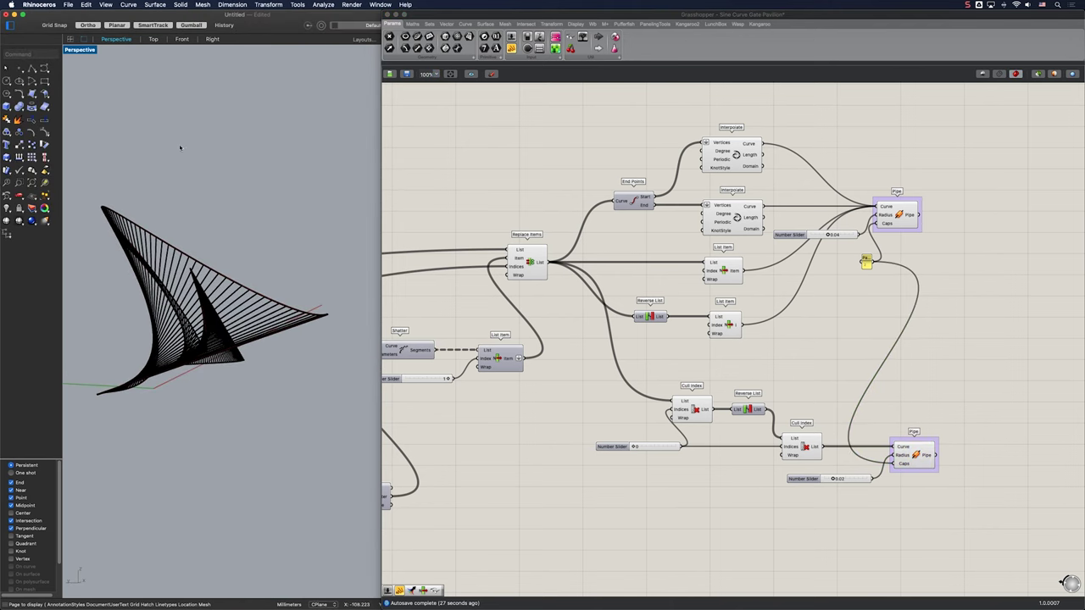
pyautogui.click(115, 4)
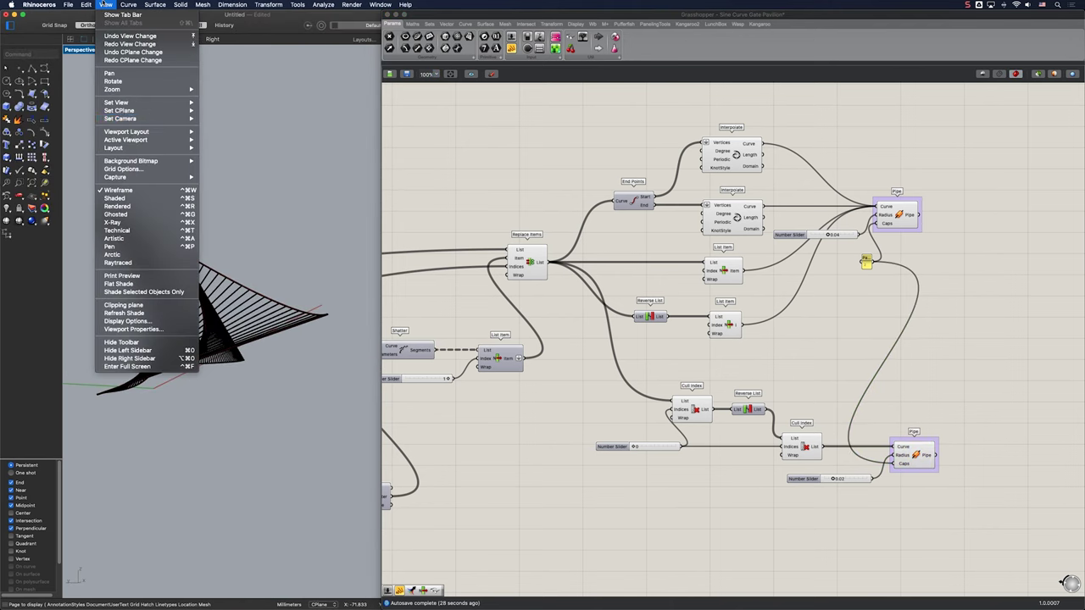
pyautogui.click(144, 209)
pyautogui.click(1039, 75)
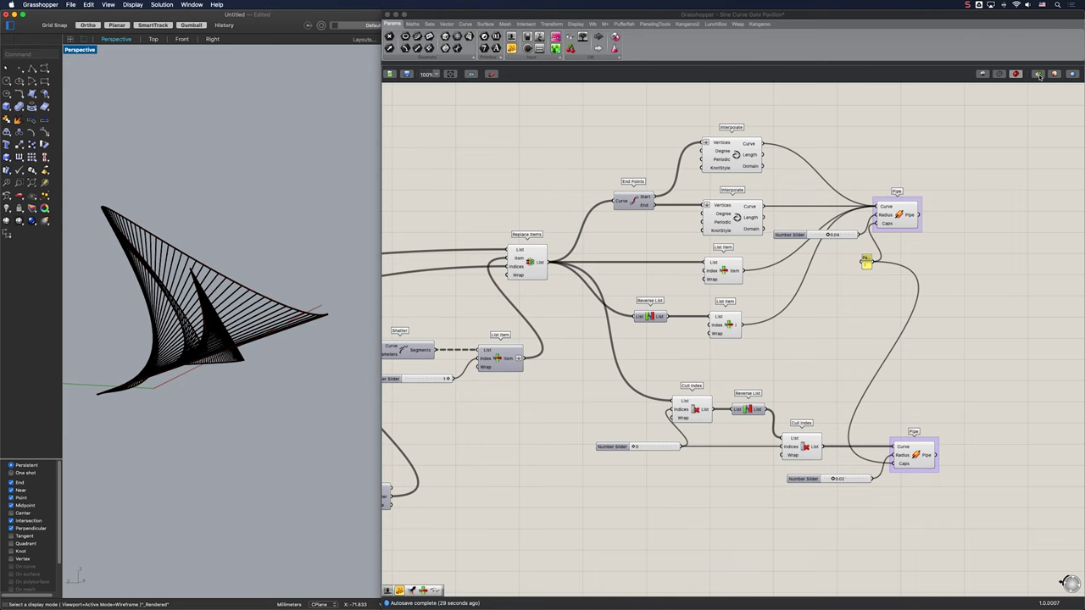
pyautogui.click(1039, 75)
pyautogui.moveTo(310, 208); pyautogui.dragTo(218, 317, button='right')
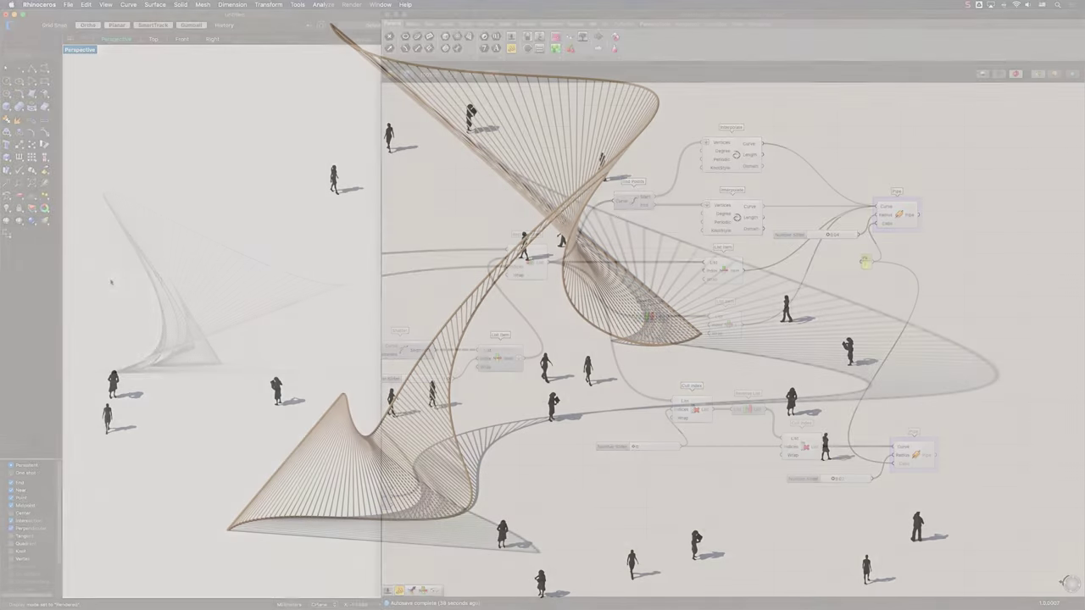